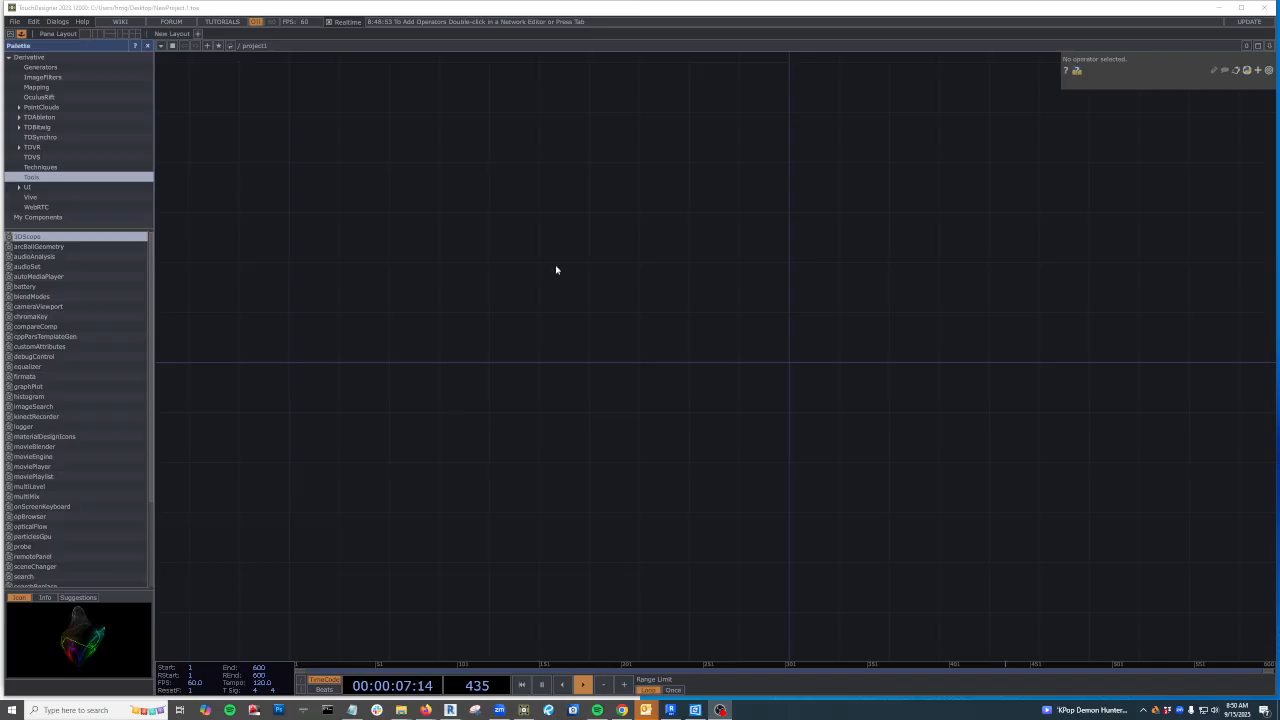
Add a Video Device In TOP to the empty network
{"action": "key", "text": "Tab"}
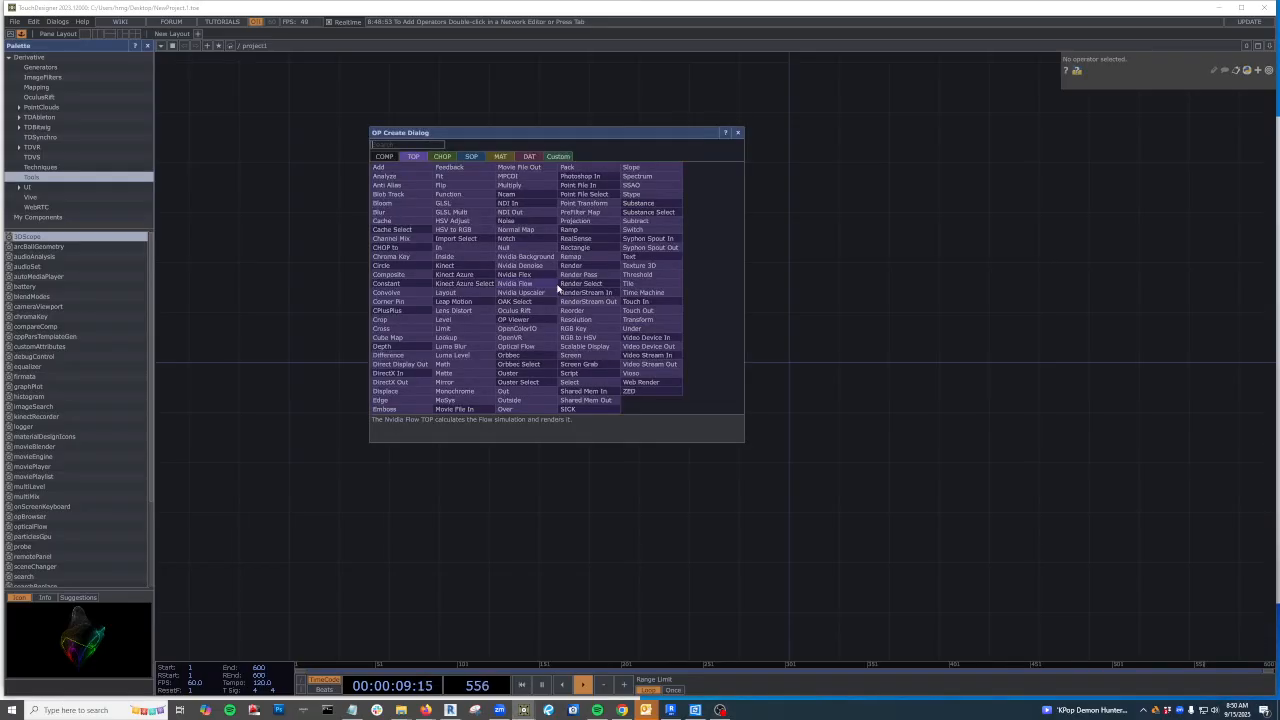
{"action": "type", "text": "v"}
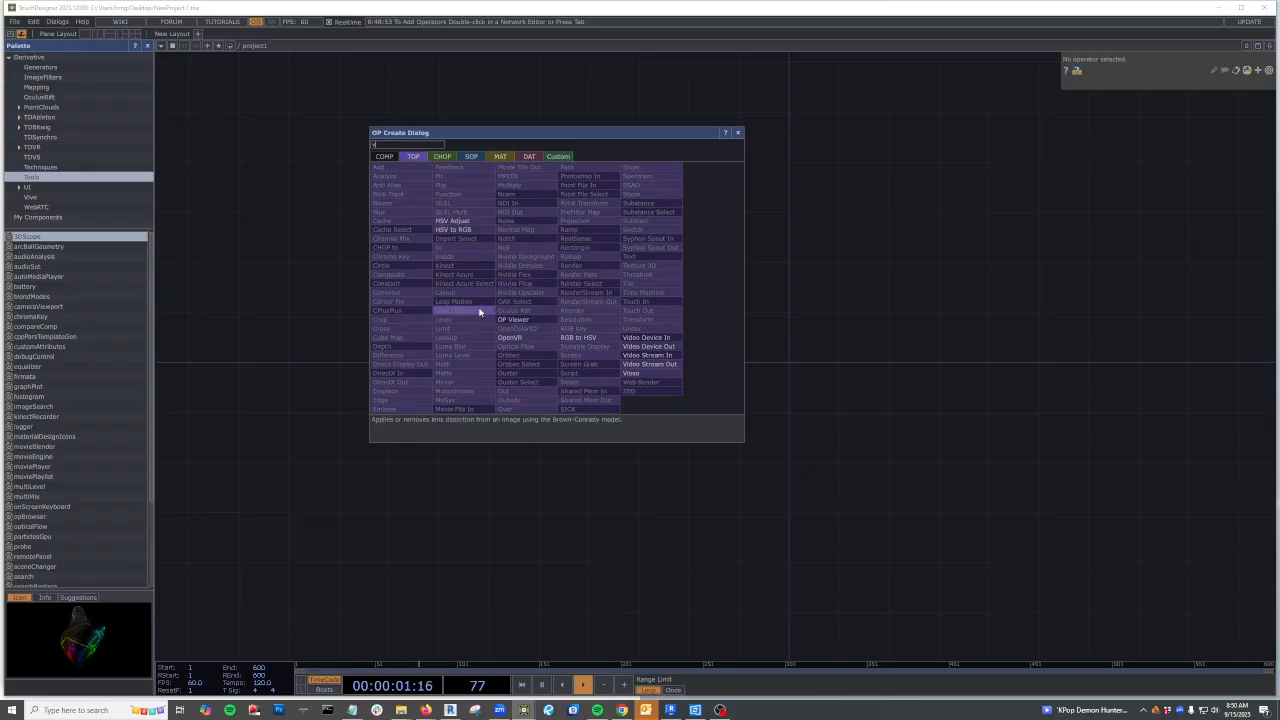
{"action": "left_click", "coordinate": [649, 338]}
{"action": "left_click", "coordinate": [445, 289]}
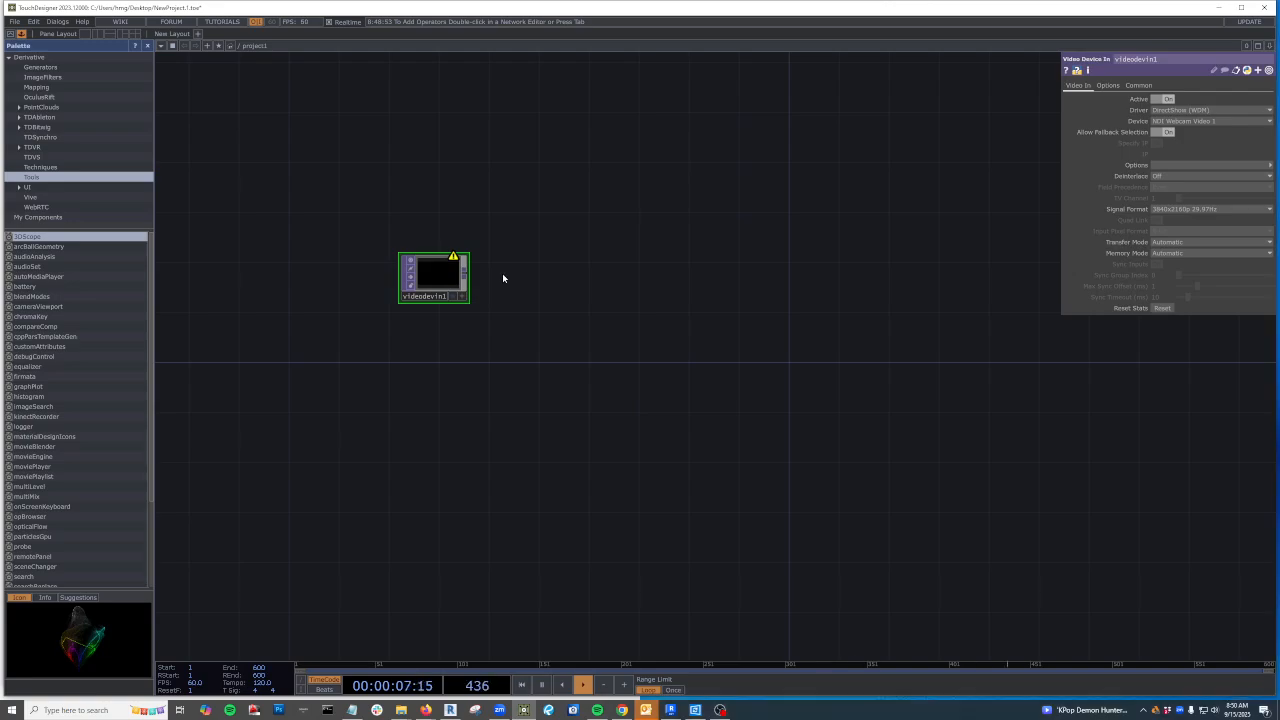
Enlarge the Video Device In node and set its device to Logi Webcam C920e
{"action": "left_click_drag", "start_coordinate": [463, 301], "coordinate": [590, 371]}
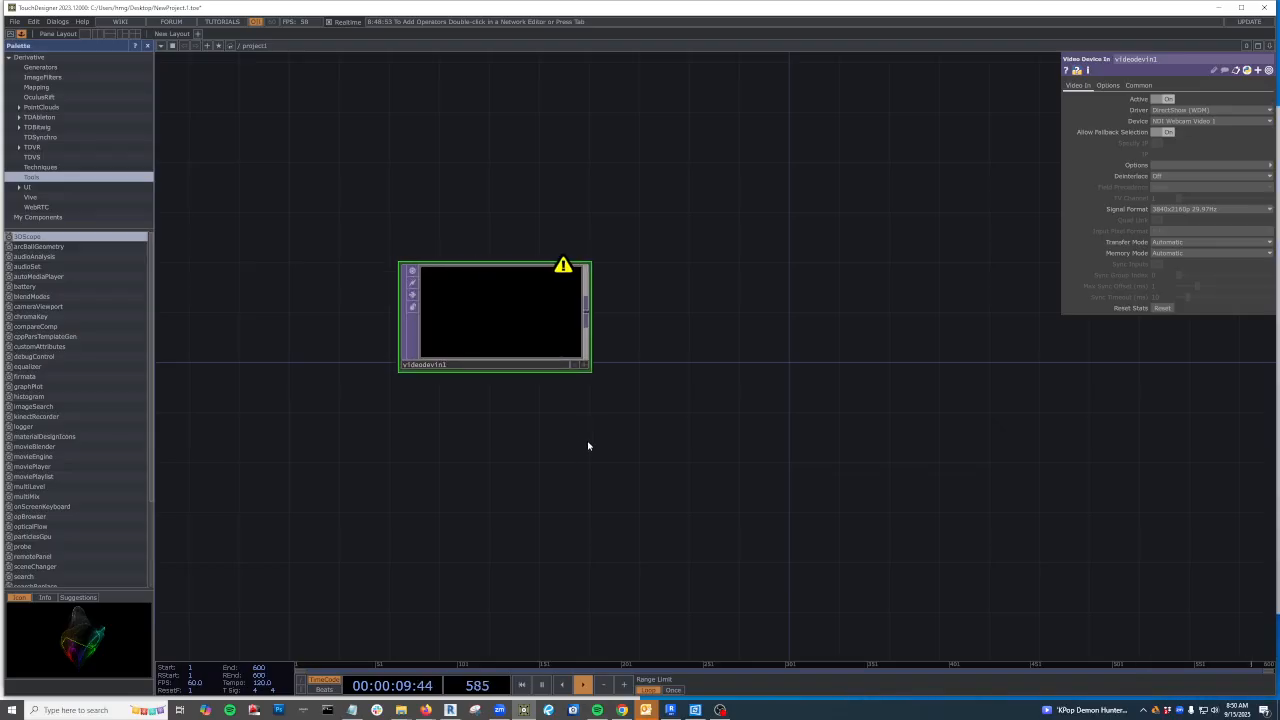
{"action": "left_click", "coordinate": [1207, 119]}
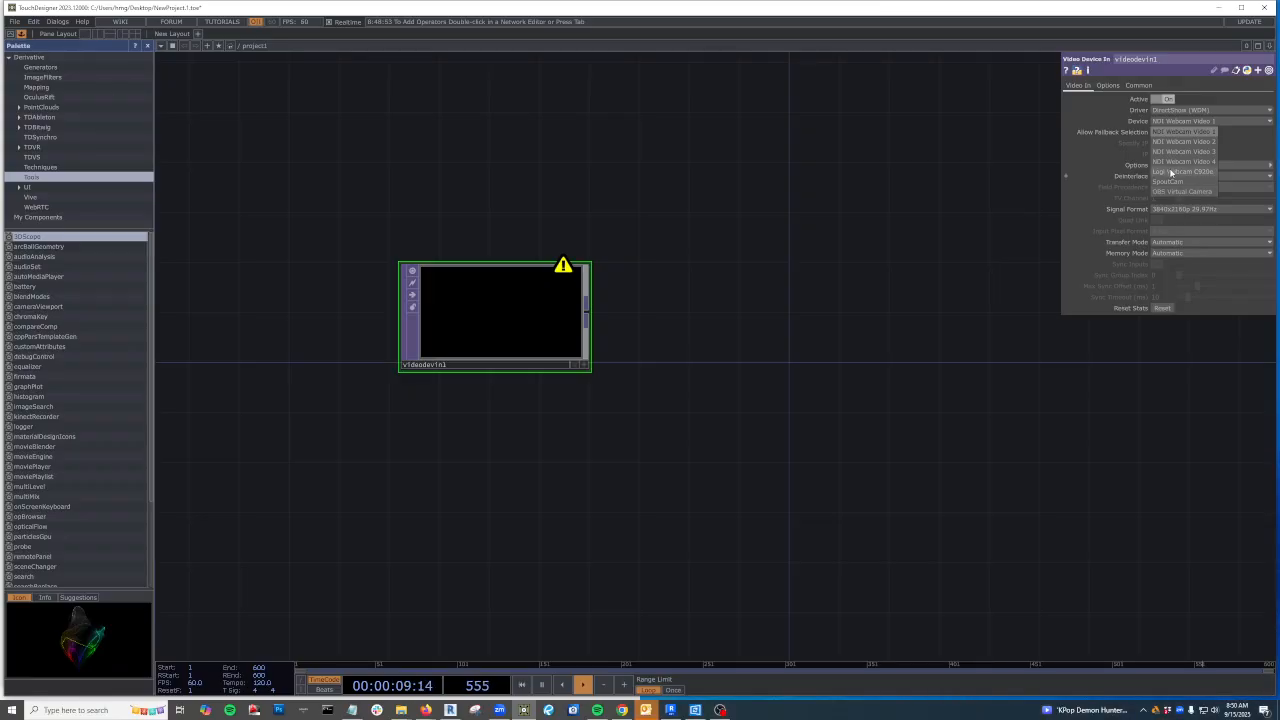
{"action": "left_click", "coordinate": [1172, 171]}
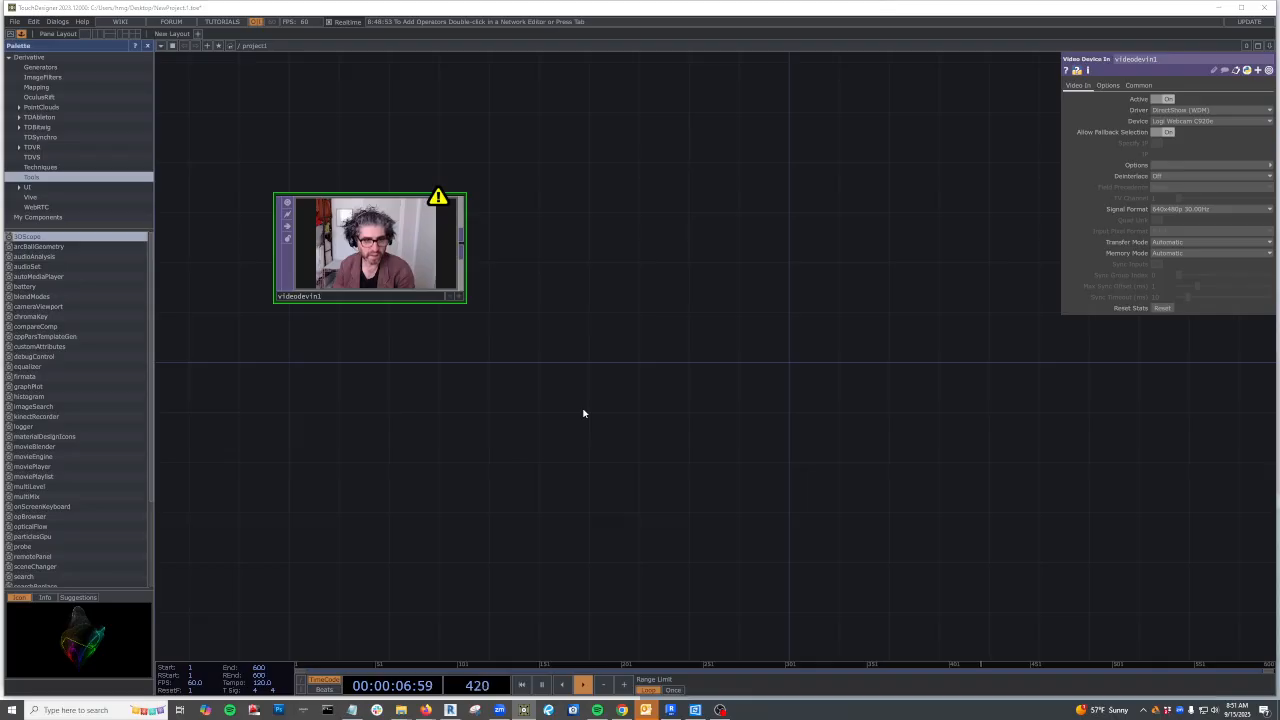
Add an NDI Out TOP to the network, well apart from the webcam node
{"action": "key", "text": "Tab"}
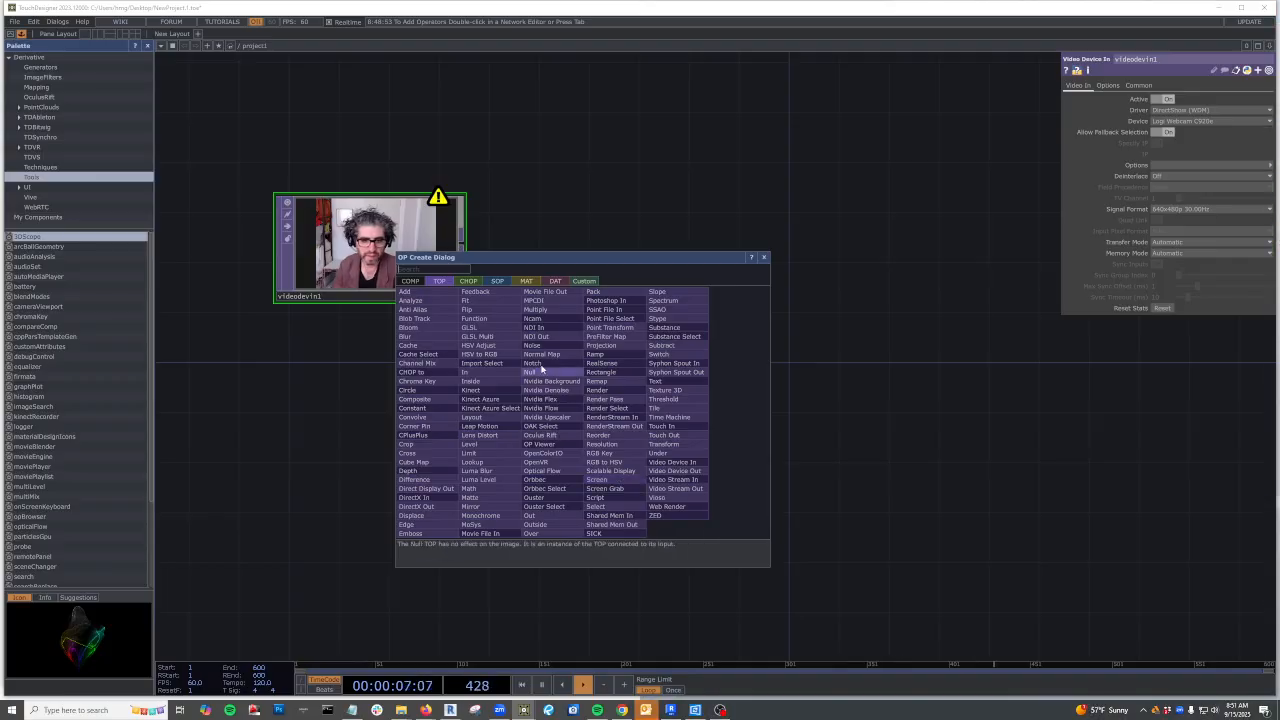
{"action": "left_click", "coordinate": [553, 337]}
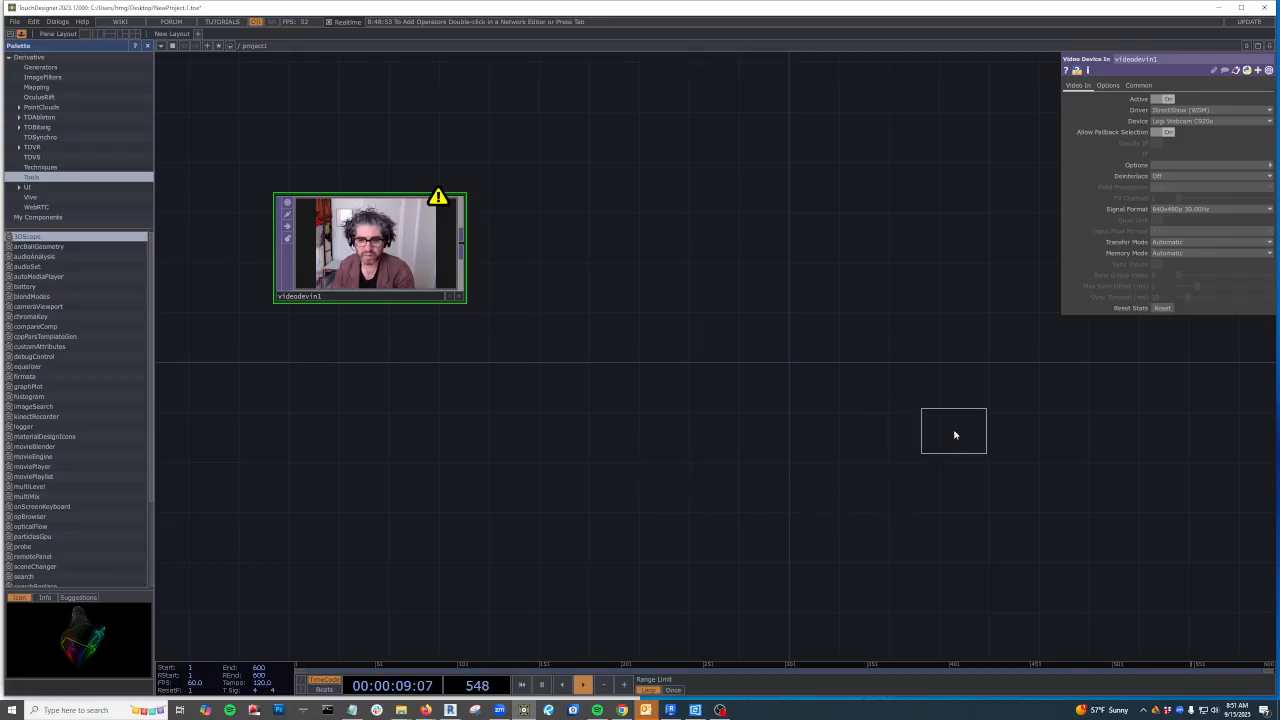
{"action": "left_click", "coordinate": [954, 435]}
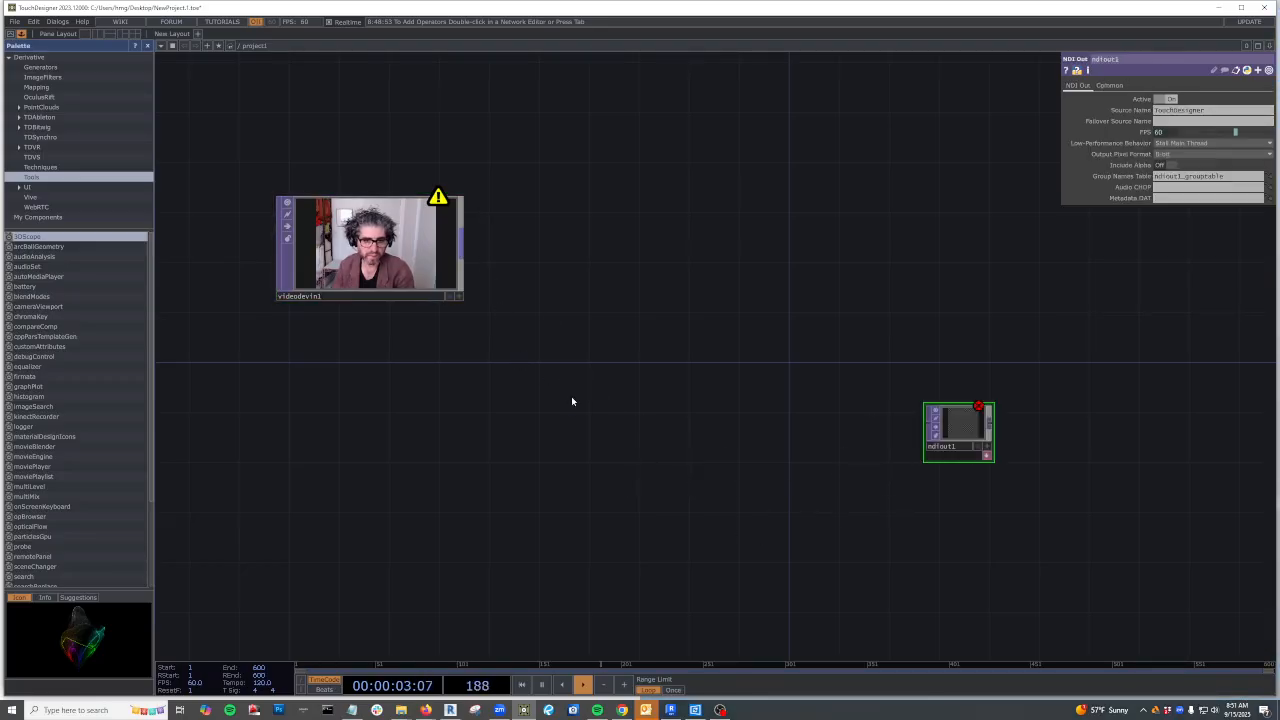
Add a Null TOP and wire it between the Video Device In node and the NDI Out node
{"action": "key", "text": "Tab"}
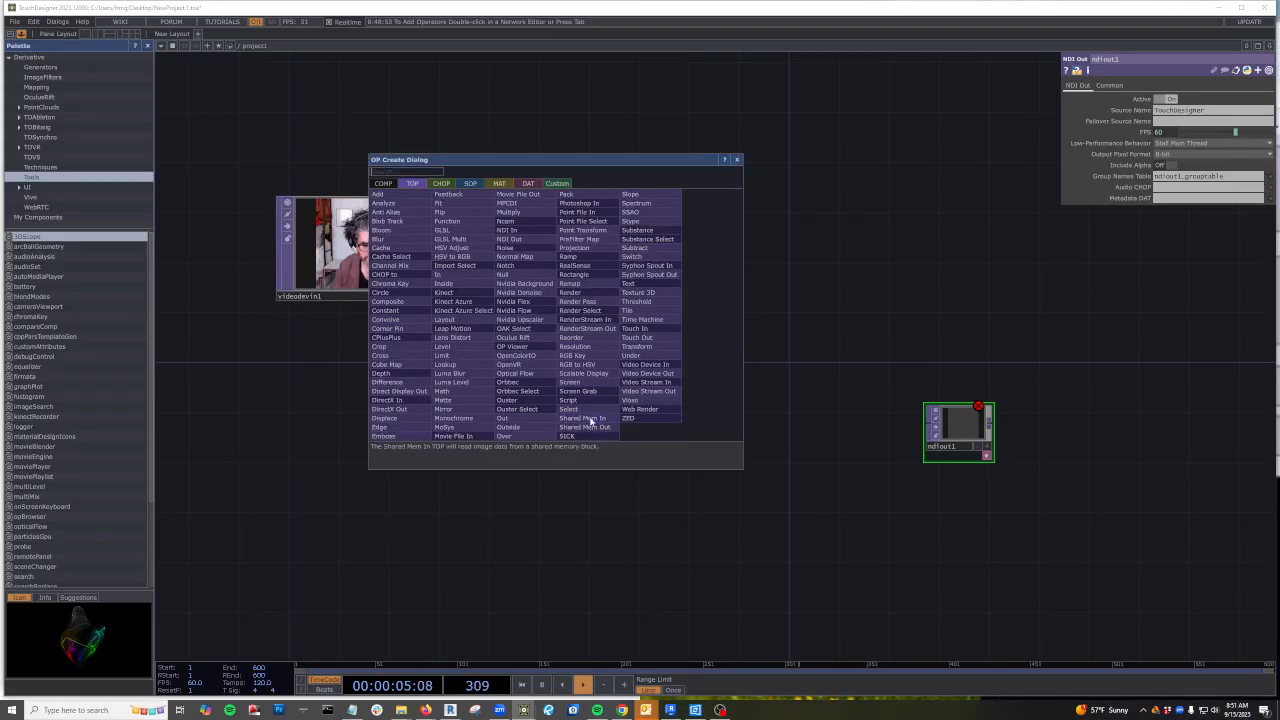
{"action": "key", "text": "Escape"}
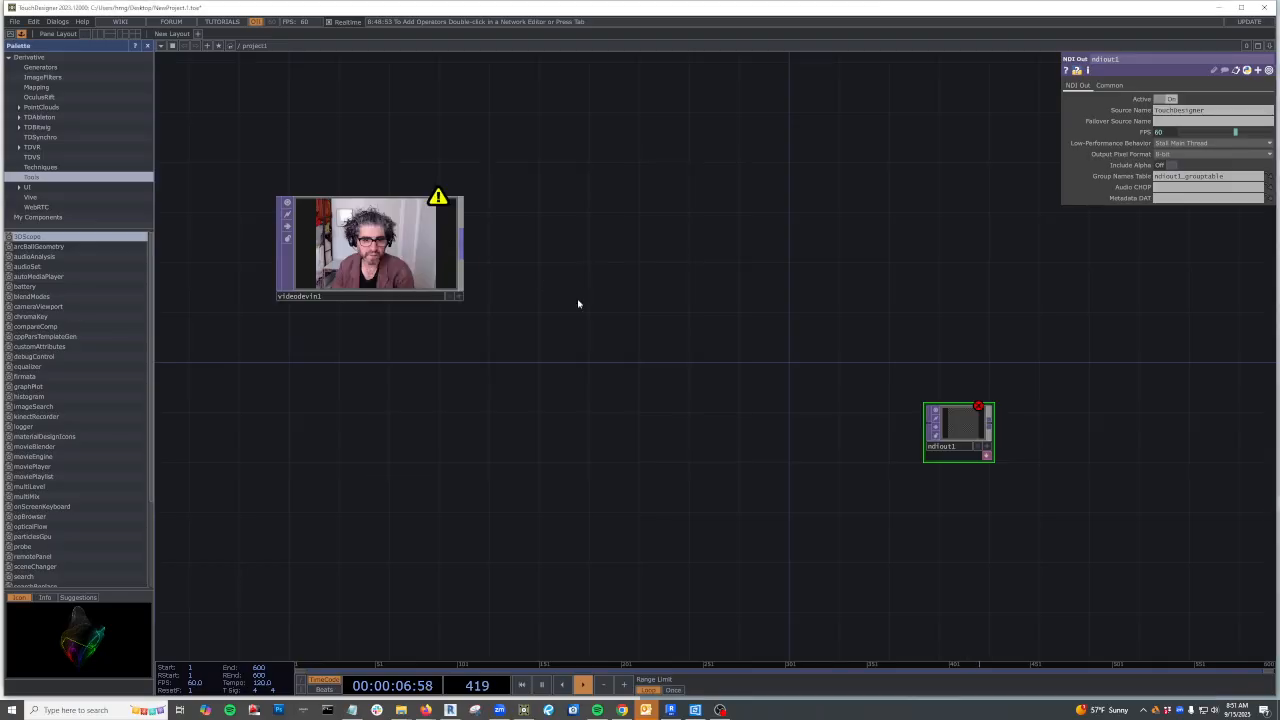
{"action": "left_click", "coordinate": [733, 438]}
{"action": "left_click_drag", "start_coordinate": [464, 247], "coordinate": [650, 401]}
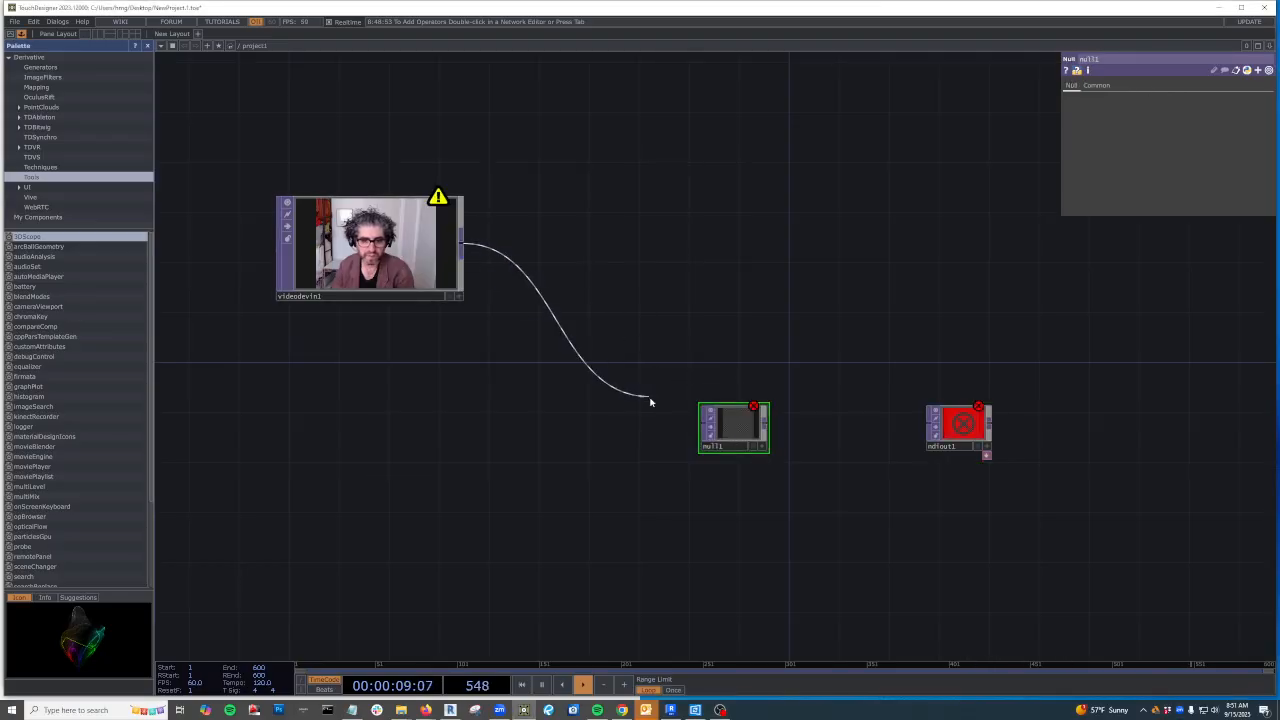
{"action": "mouse_move", "coordinate": [763, 427]}
{"action": "left_mouse_down"}
{"action": "mouse_move", "coordinate": [900, 440]}
{"action": "mouse_move", "coordinate": [742, 437]}
{"action": "left_mouse_up"}
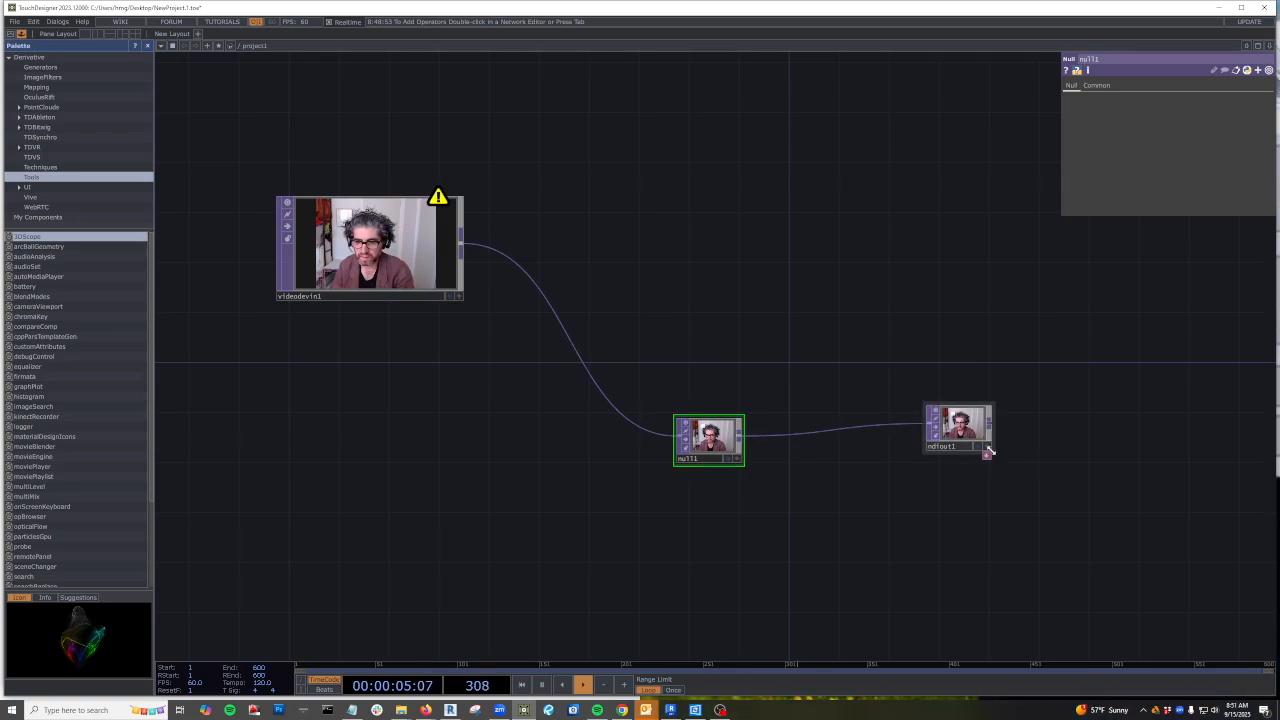
Enlarge the NDI Out node's viewer and move the Null node higher in the network
{"action": "left_click_drag", "start_coordinate": [989, 451], "coordinate": [1151, 577]}
{"action": "left_click_drag", "start_coordinate": [709, 440], "coordinate": [696, 365]}
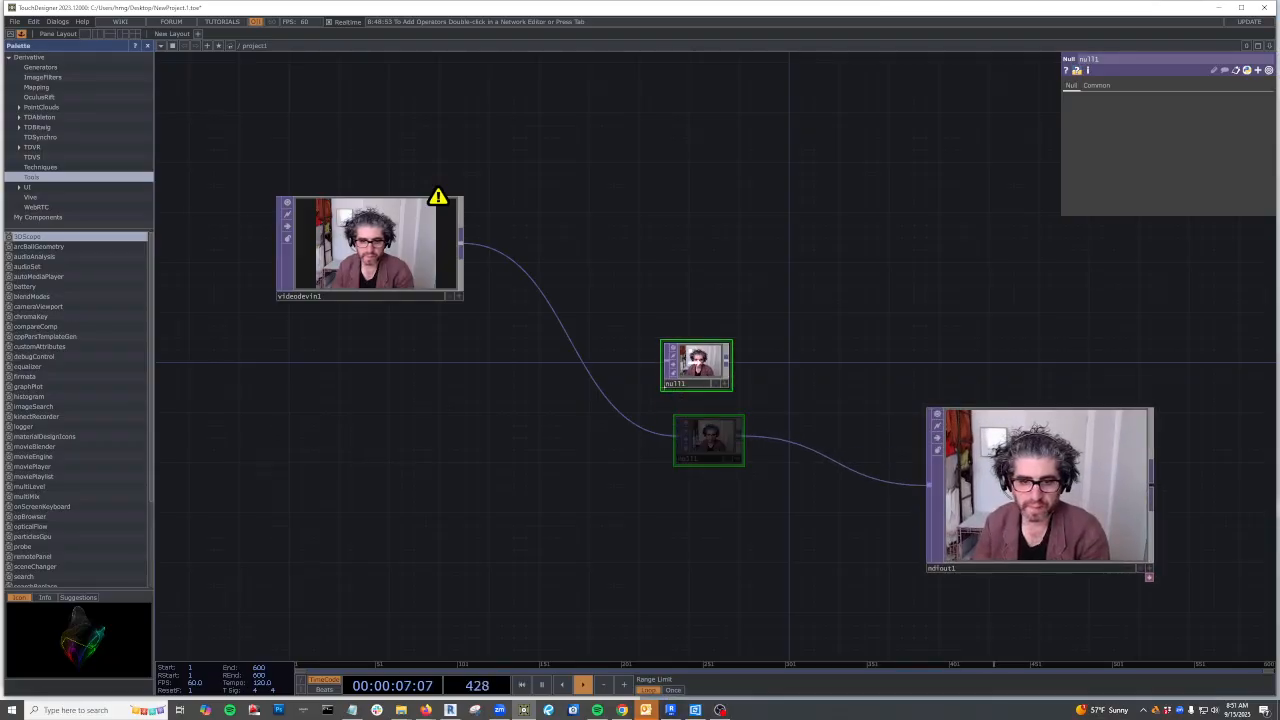
Branch an HSV Adjust TOP off the Video Device In output and place it below the webcam node
{"action": "left_click_drag", "start_coordinate": [482, 388], "coordinate": [495, 382]}
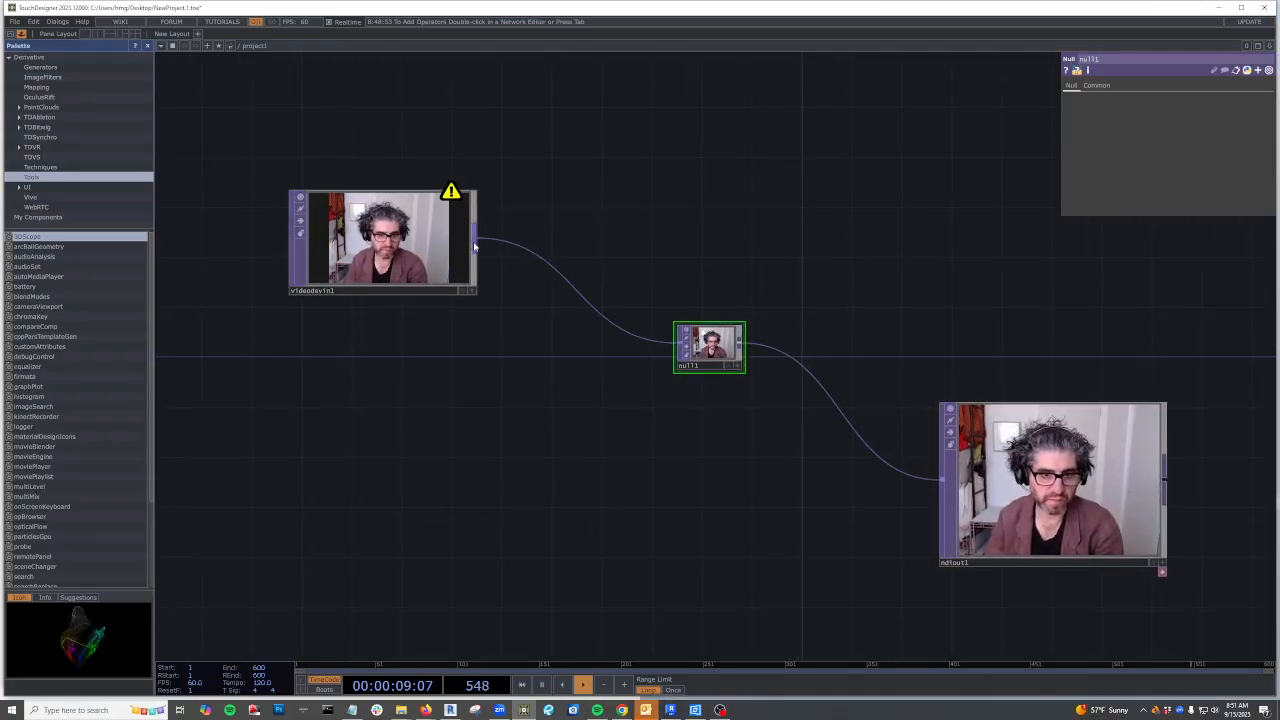
{"action": "left_click_drag", "start_coordinate": [505, 472], "coordinate": [508, 471]}
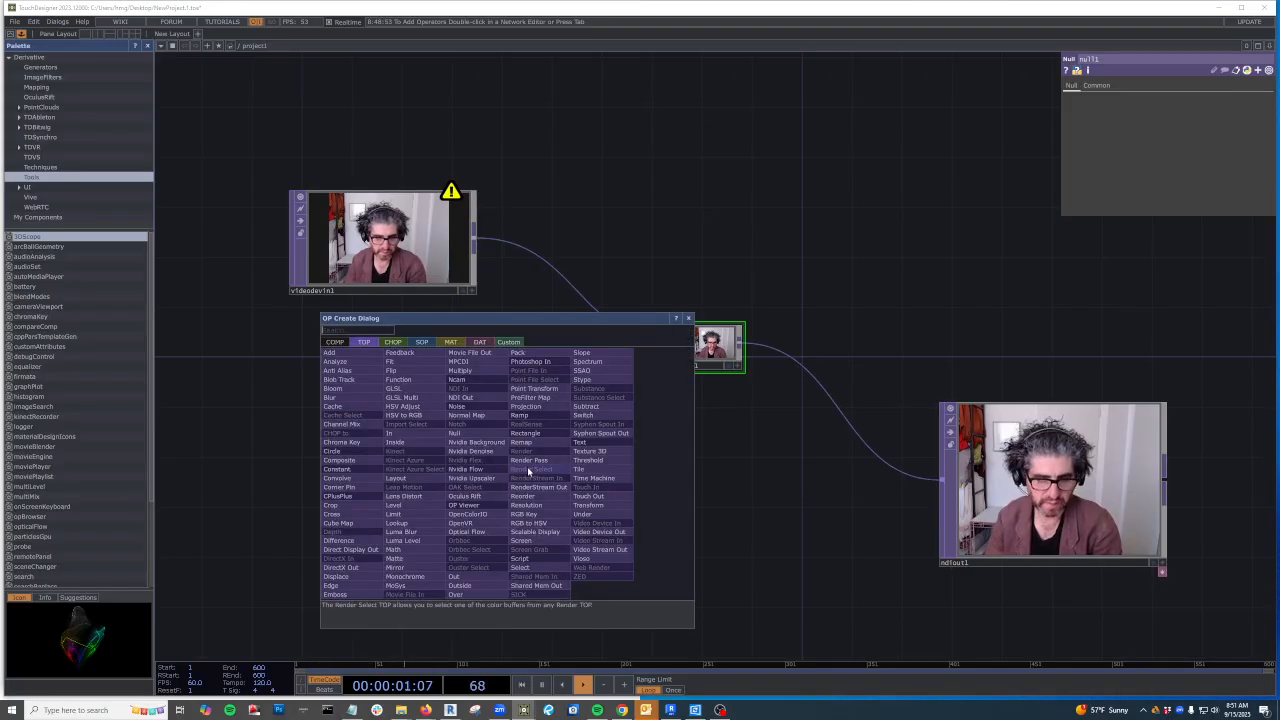
{"action": "type", "text": "h"}
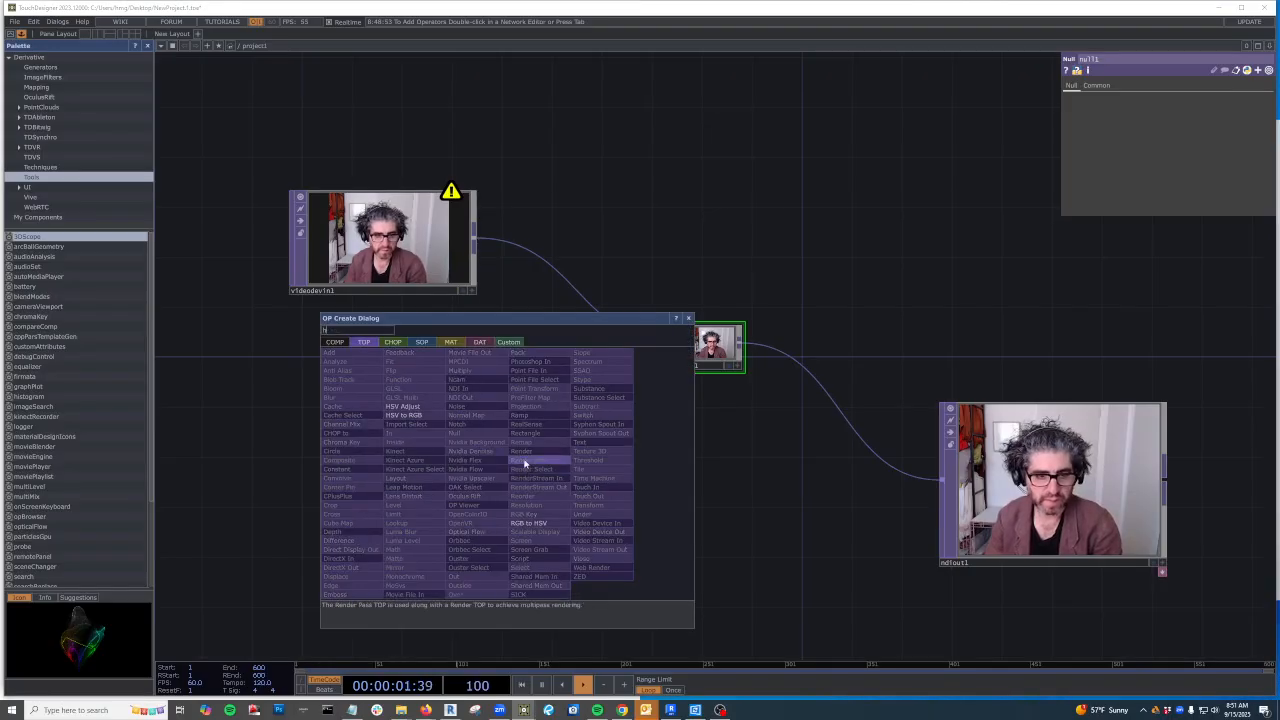
{"action": "left_click", "coordinate": [427, 408]}
{"action": "left_click", "coordinate": [538, 468]}
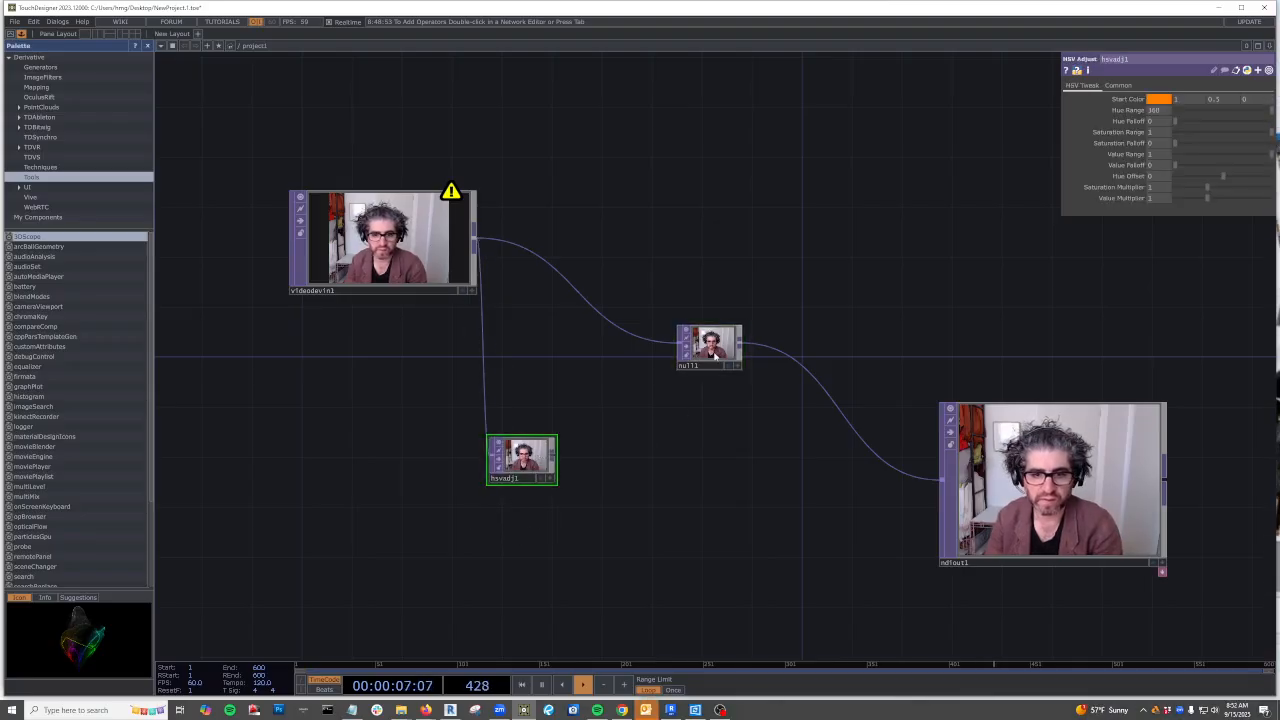
Show the Null's image as the network background and feed the Null from the HSV Adjust node
{"action": "left_click", "coordinate": [727, 365]}
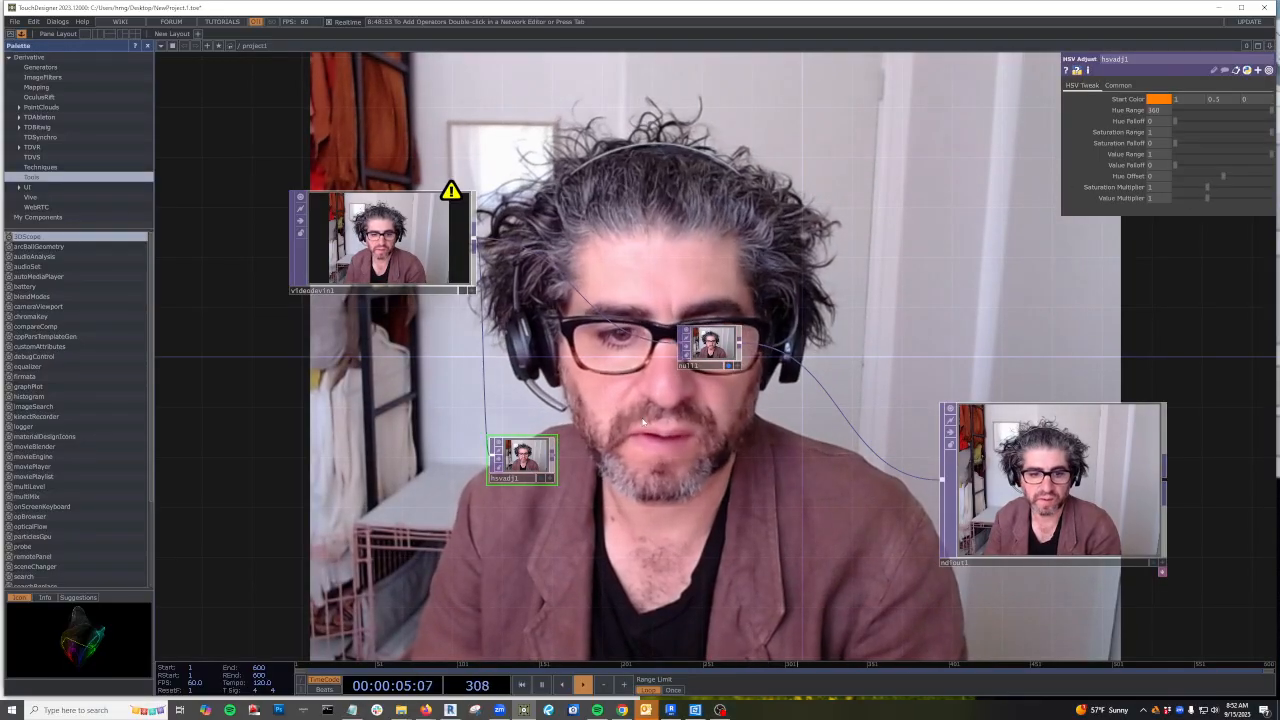
{"action": "left_click_drag", "start_coordinate": [523, 459], "coordinate": [523, 422]}
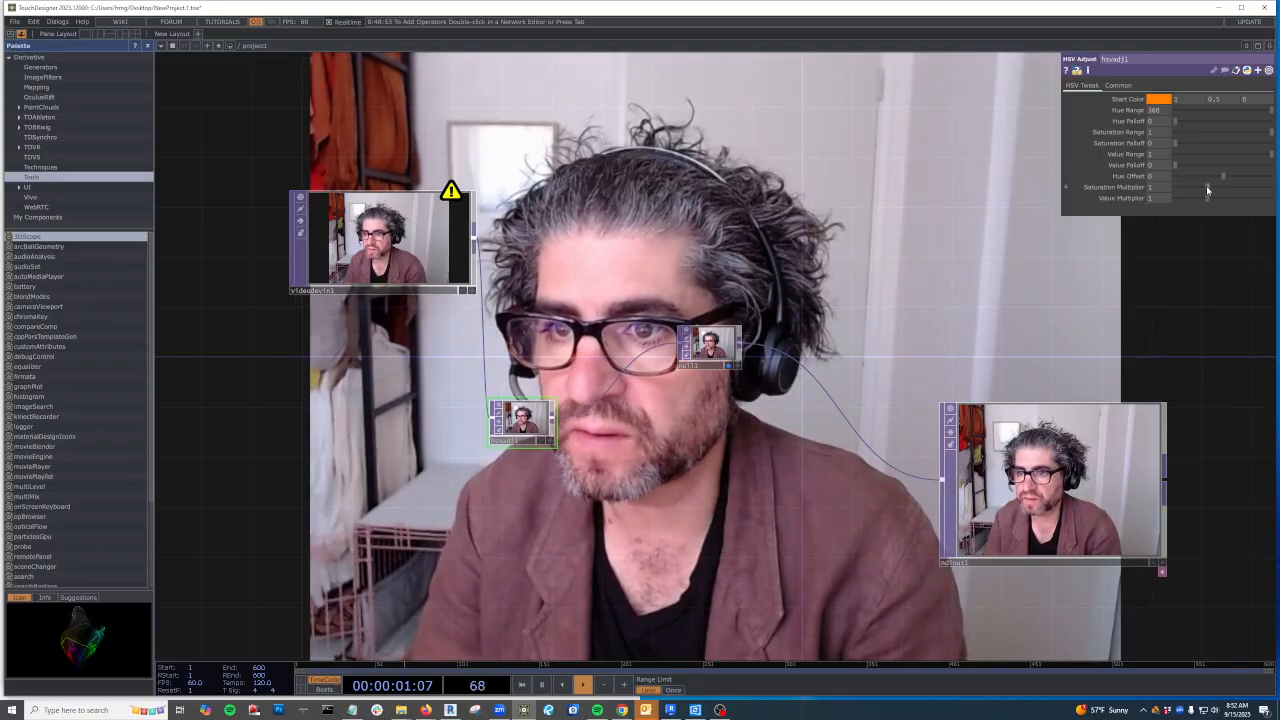
Set the HSV Adjust saturation multiplier to 0 and shift the node closer below the webcam node
{"action": "left_click_drag", "start_coordinate": [1206, 186], "coordinate": [1183, 189]}
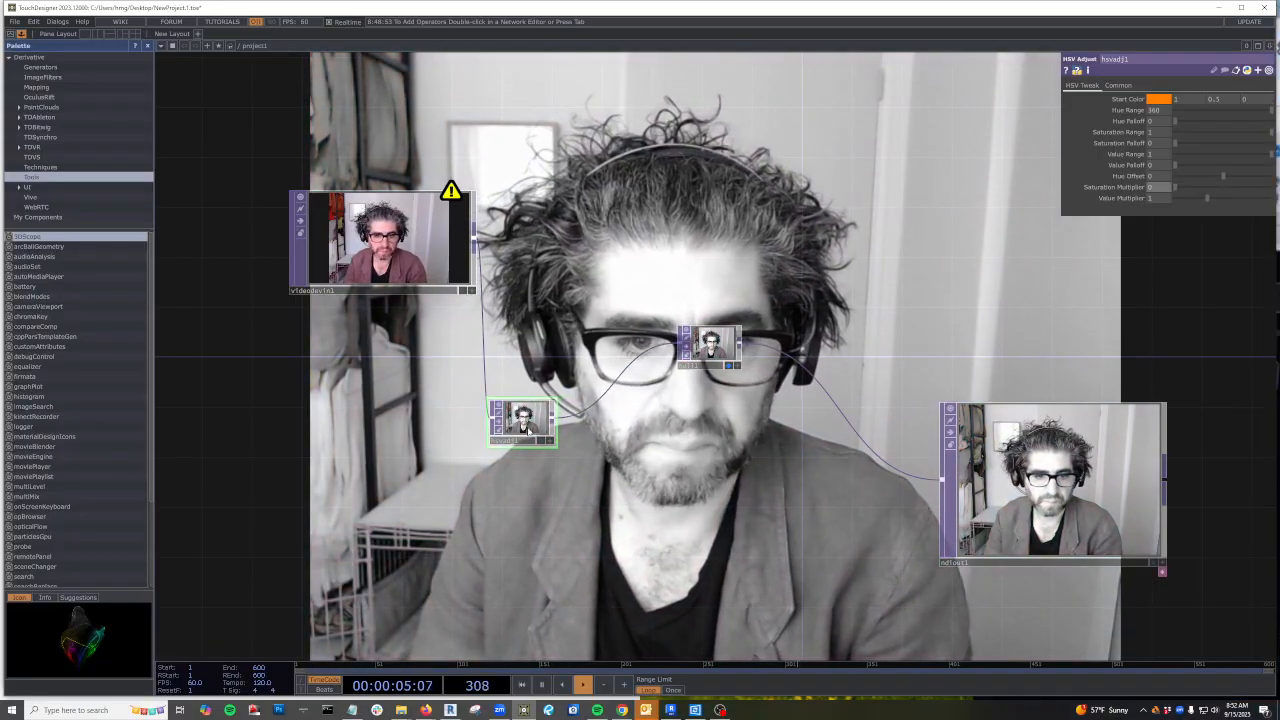
{"action": "left_click_drag", "start_coordinate": [520, 420], "coordinate": [494, 407]}
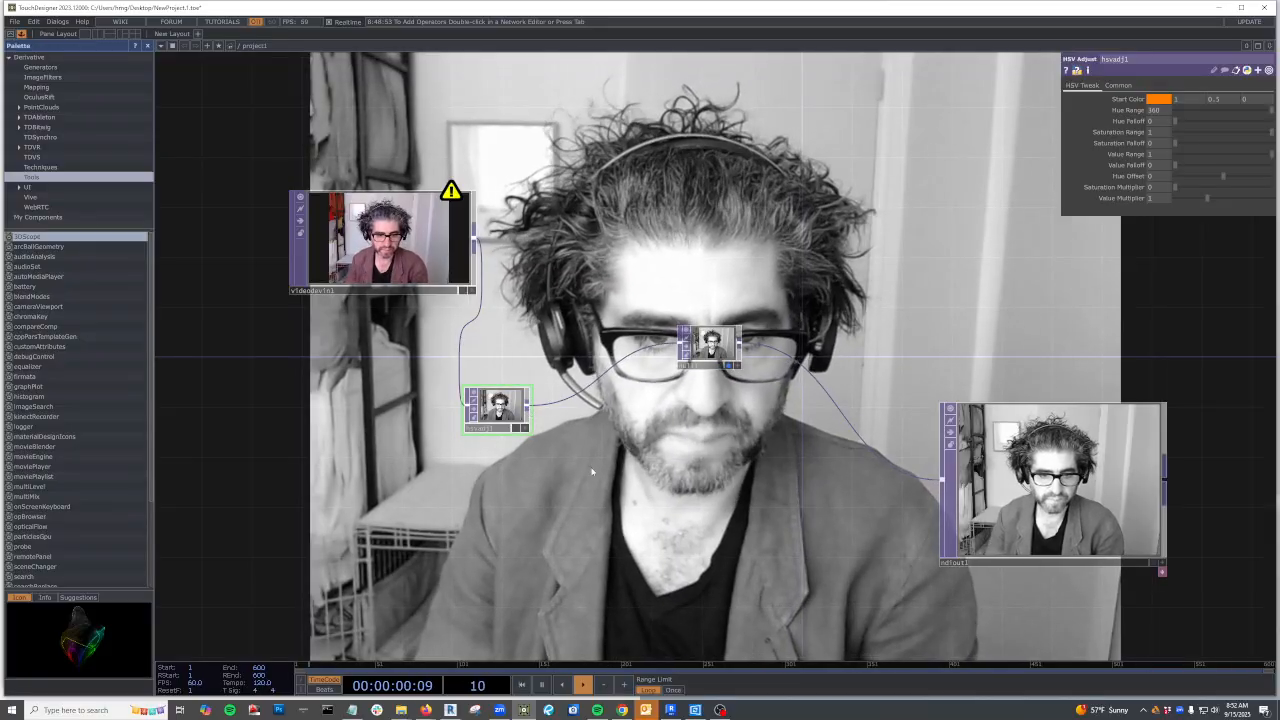
Branch a Transform TOP off the HSV Adjust output and place it beside that node
{"action": "left_click", "coordinate": [530, 407]}
{"action": "left_click", "coordinate": [610, 478]}
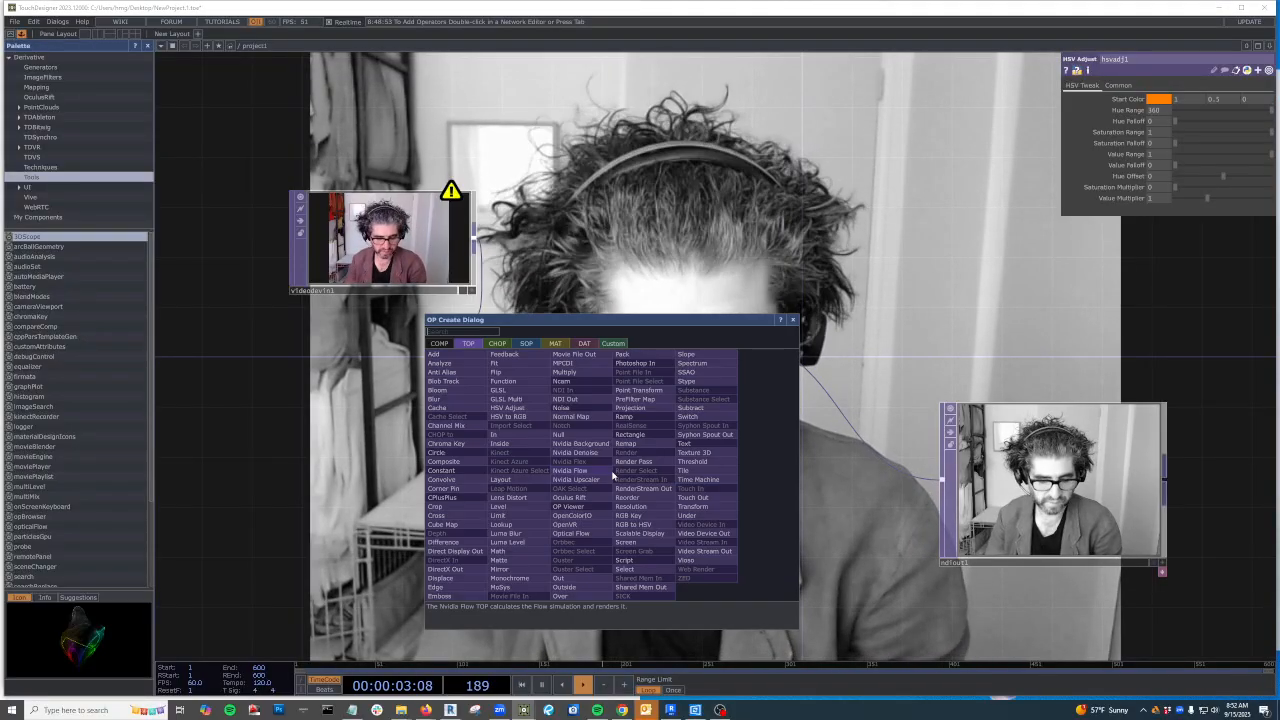
{"action": "type", "text": "tra"}
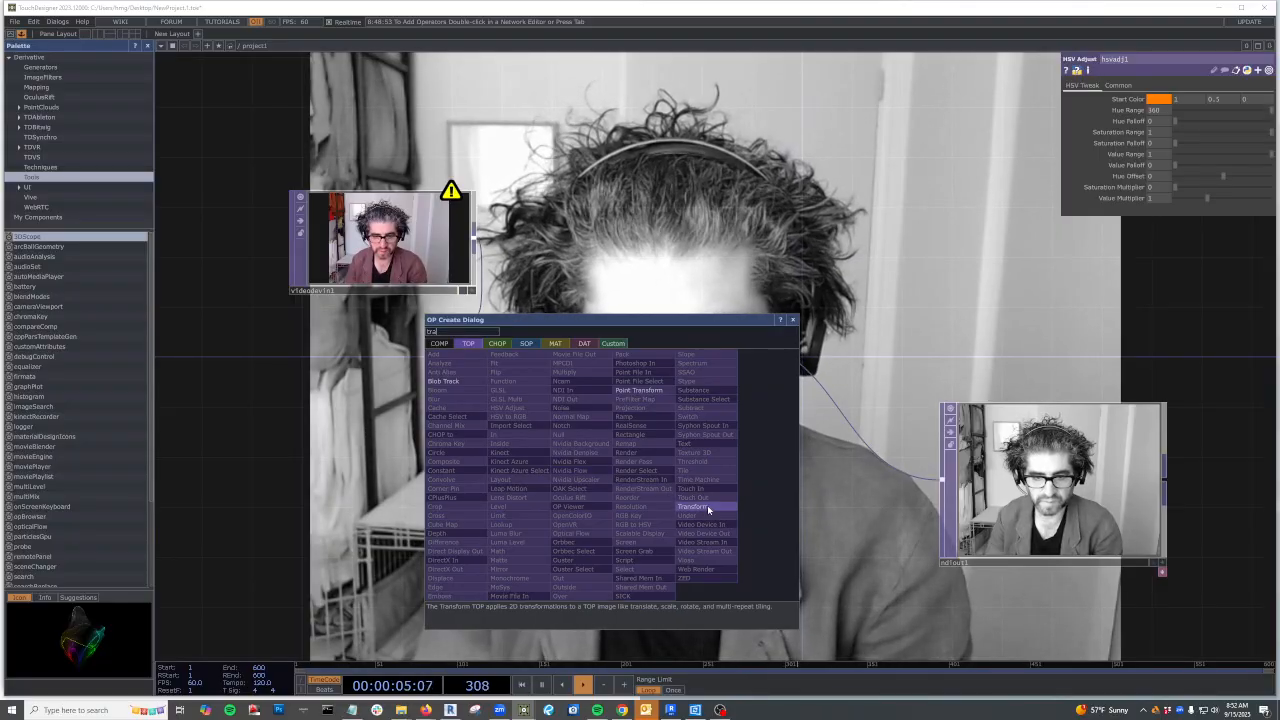
{"action": "left_click", "coordinate": [708, 509]}
{"action": "left_click", "coordinate": [603, 452]}
{"action": "scroll", "coordinate": [605, 450], "scroll_direction": "up", "scroll_amount": 2}
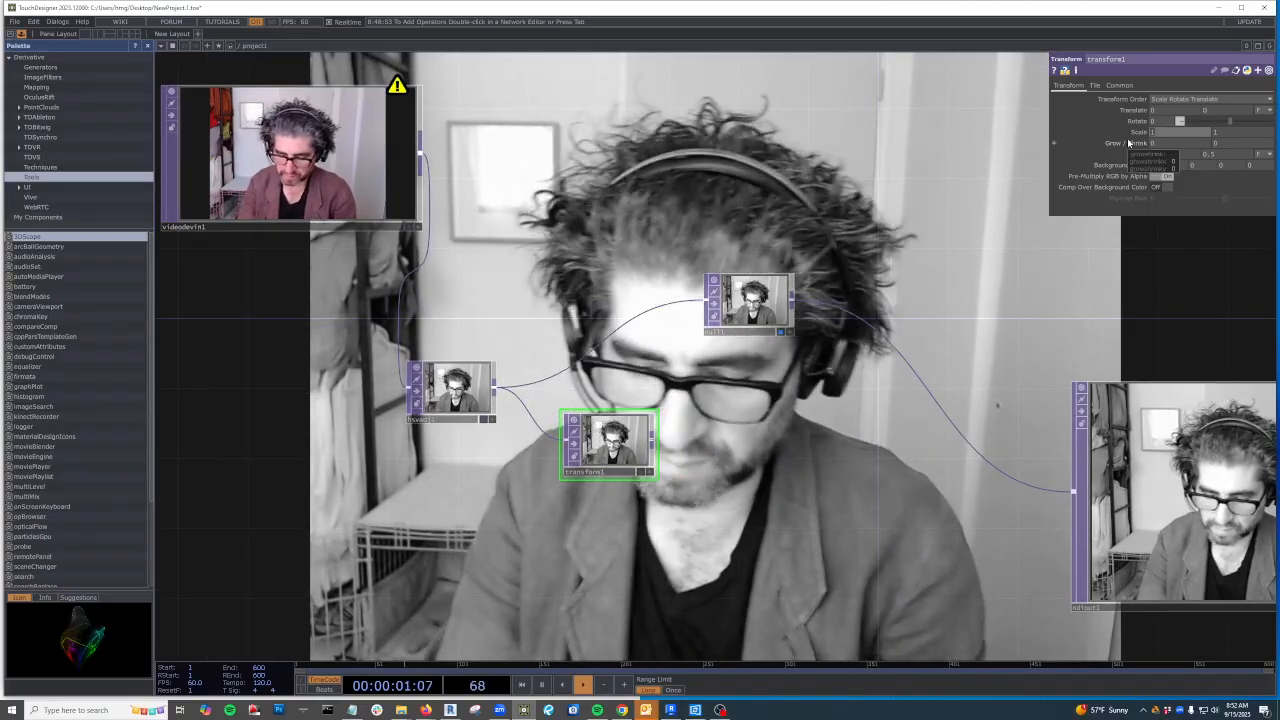
Set the Transform's X and Y scale to .25
{"action": "type", "text": ".25"}
{"action": "key", "text": "Tab"}
{"action": "type", "text": ".25"}
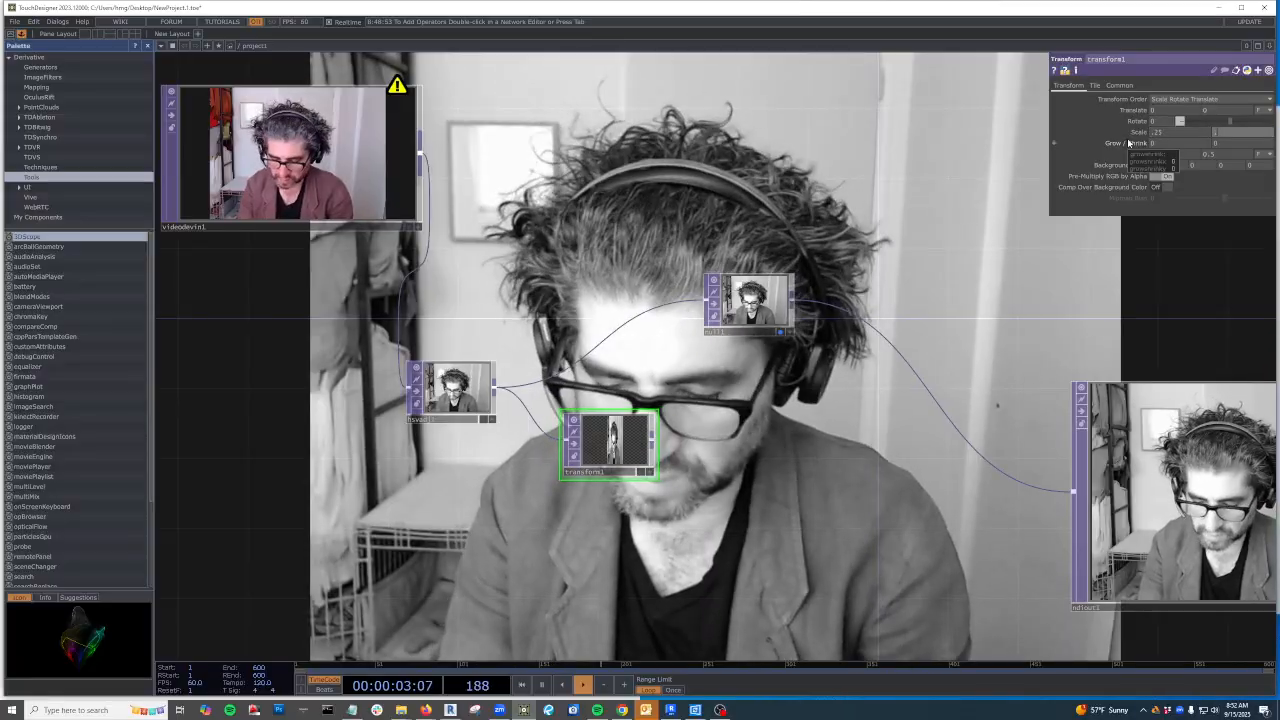
{"action": "key", "text": "Return"}
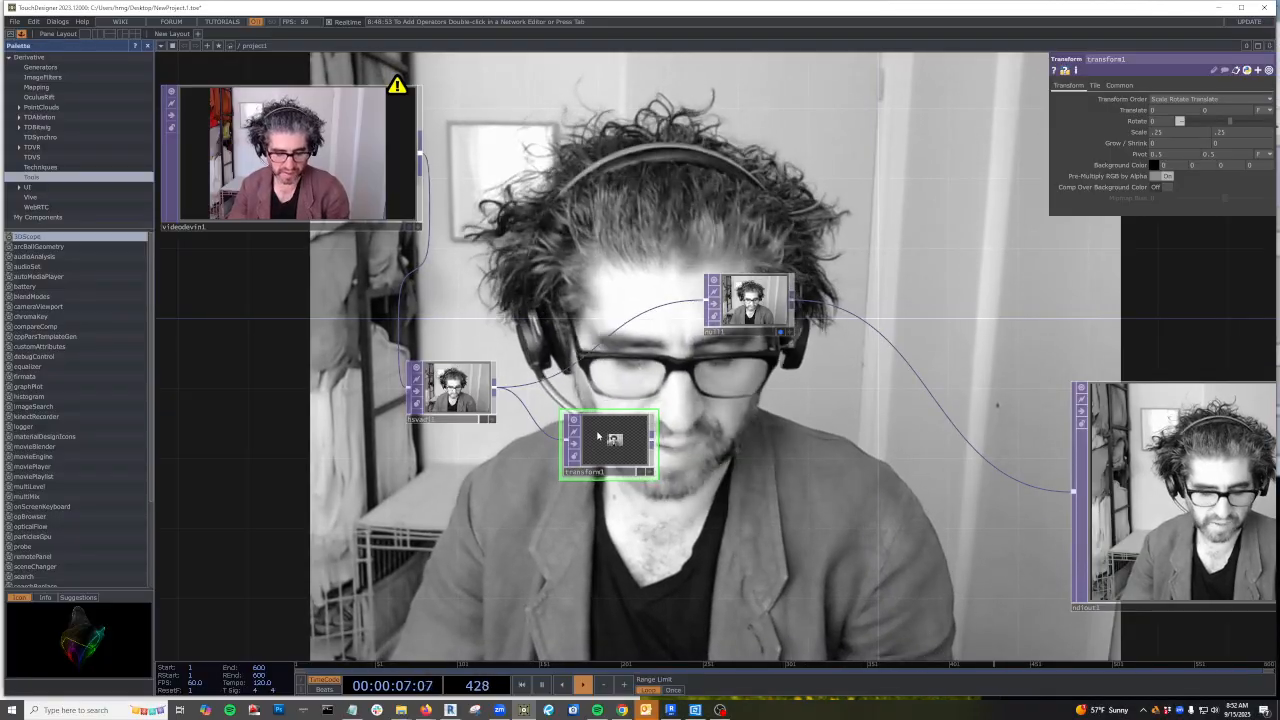
Duplicate the Transform node and wire the first Transform's output into the copy
{"action": "key", "text": "ctrl+v"}
{"action": "left_click_drag", "start_coordinate": [648, 515], "coordinate": [805, 515]}
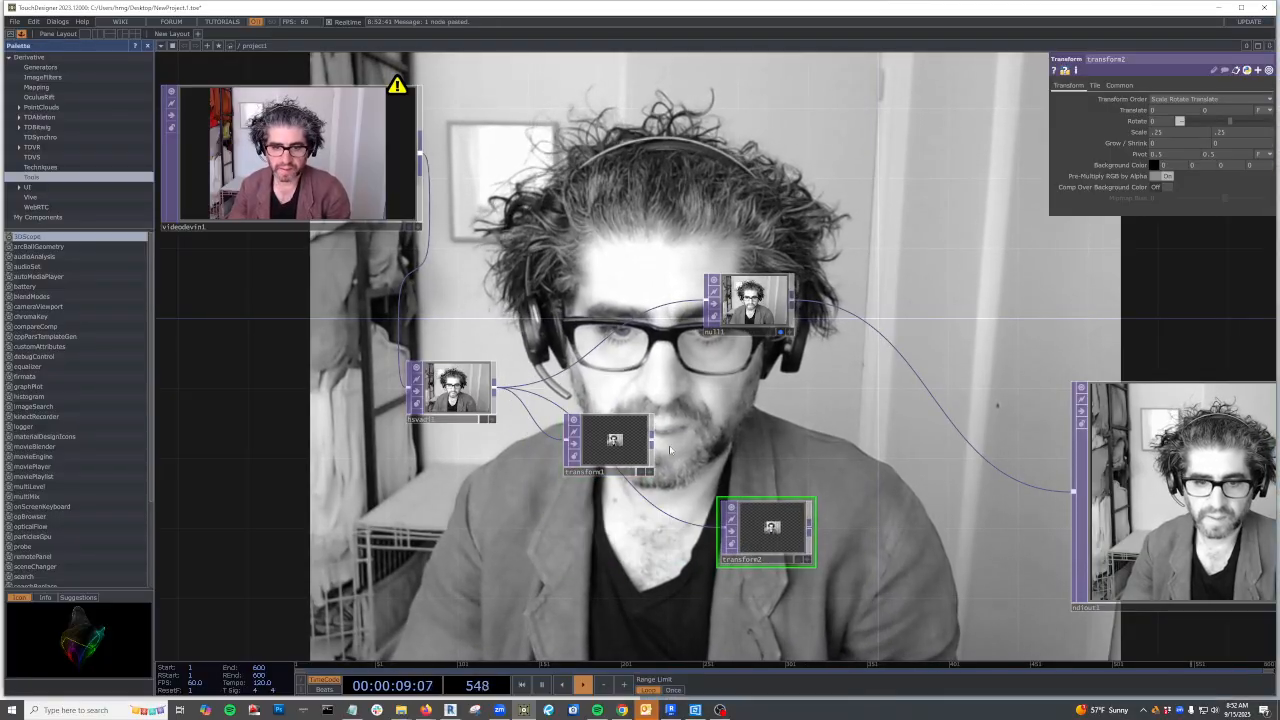
{"action": "left_click_drag", "start_coordinate": [697, 530], "coordinate": [730, 535]}
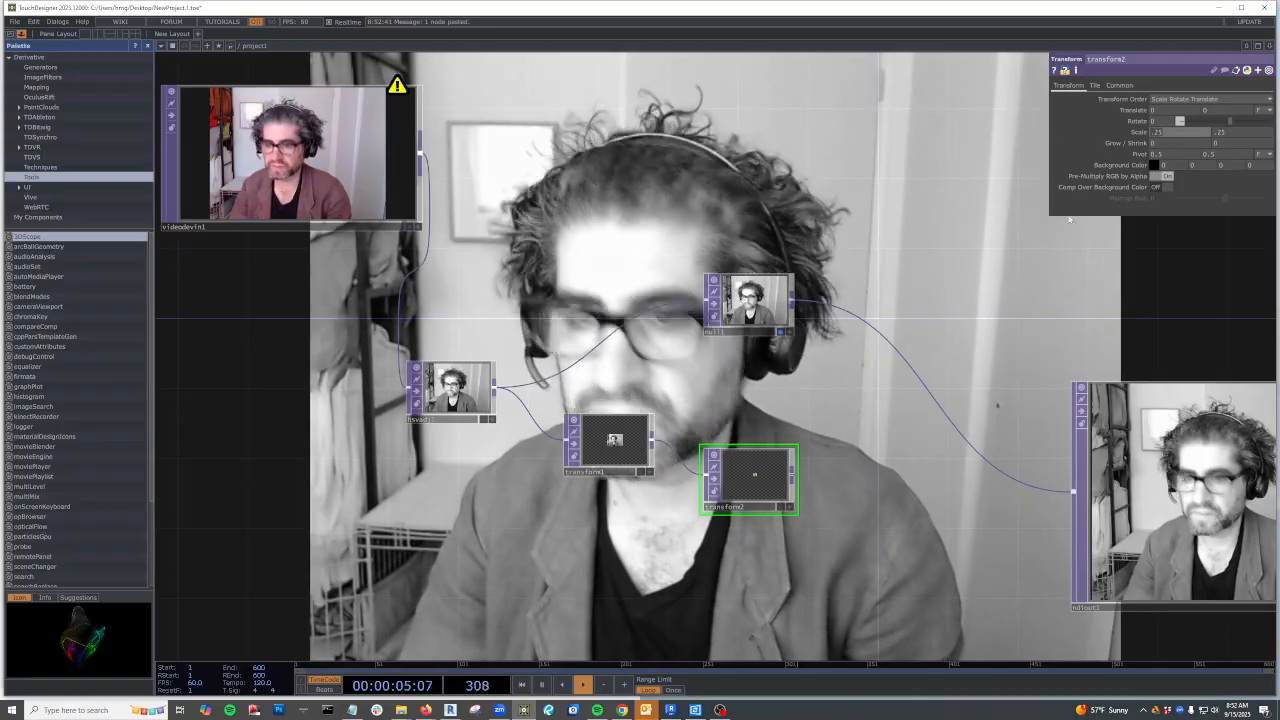
Set the second Transform's X and Y scale to 4 and connect its output to the Null
{"action": "type", "text": "4"}
{"action": "left_click", "coordinate": [1234, 132]}
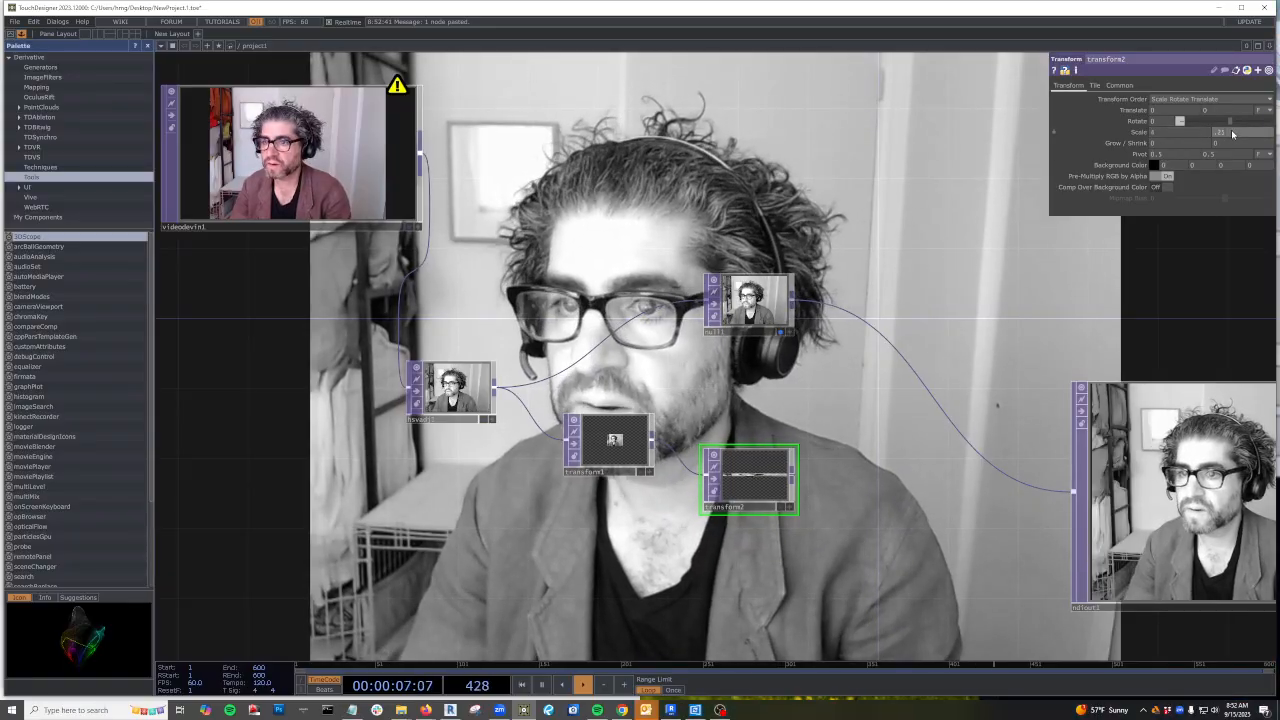
{"action": "type", "text": "4"}
{"action": "key", "text": "Return"}
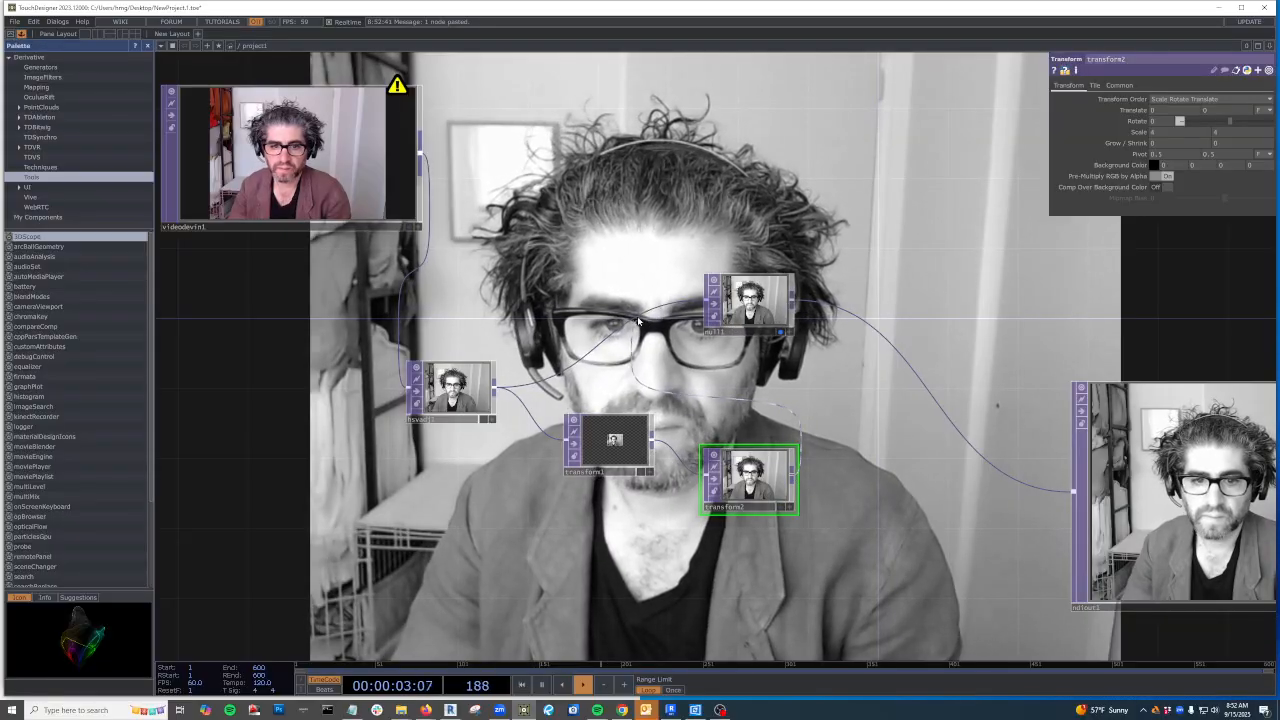
{"action": "left_click_drag", "start_coordinate": [792, 477], "coordinate": [708, 318]}
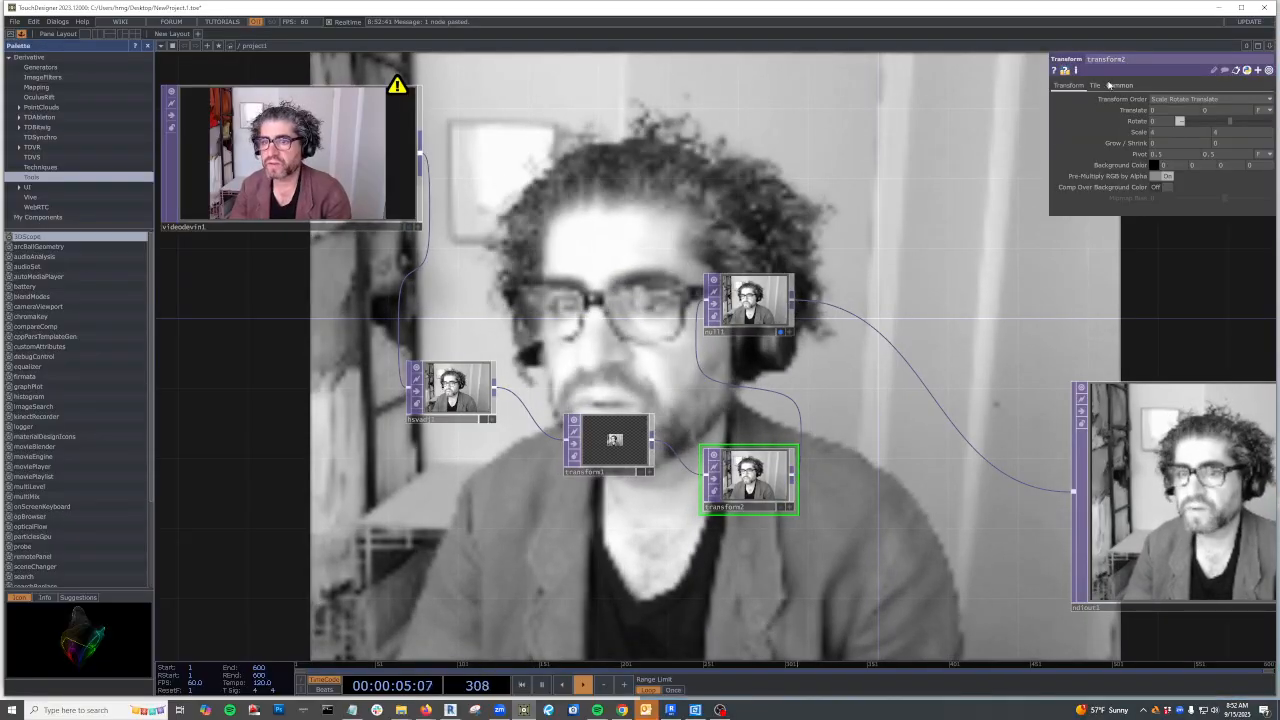
Set the second Transform's viewer smoothness to Nearest Pixel
{"action": "left_click", "coordinate": [1119, 86]}
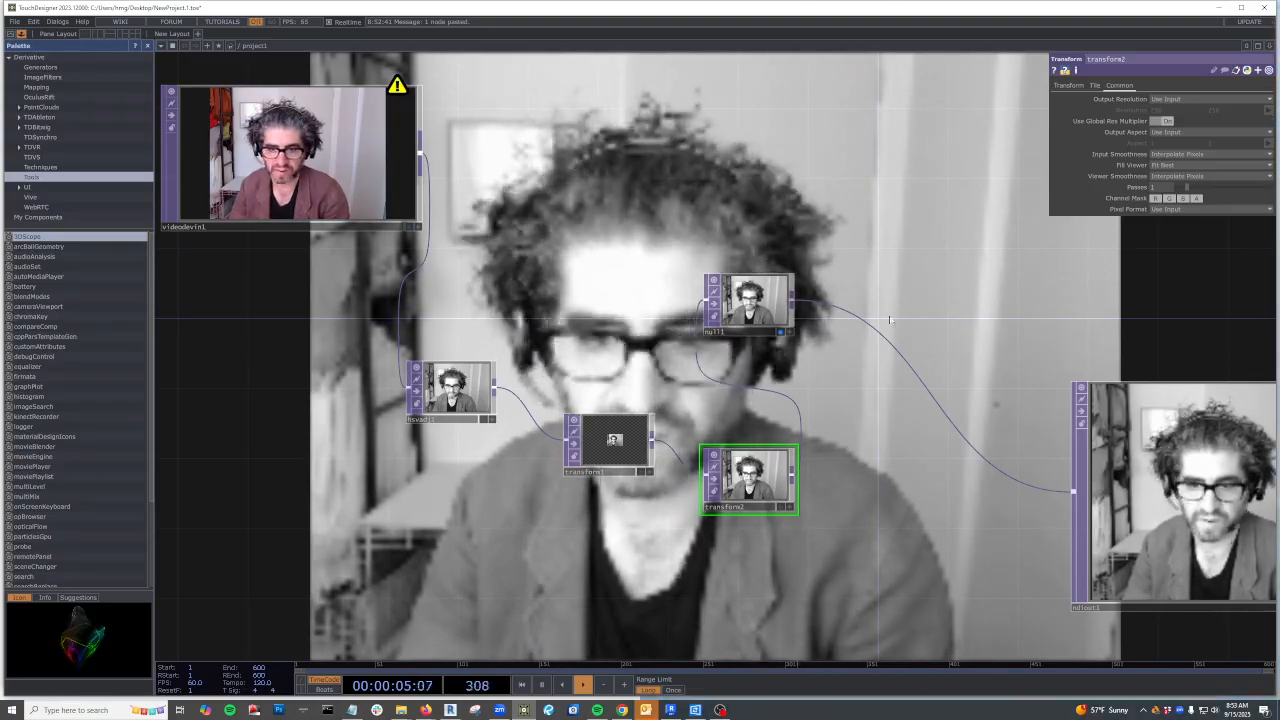
{"action": "left_click", "coordinate": [1200, 177]}
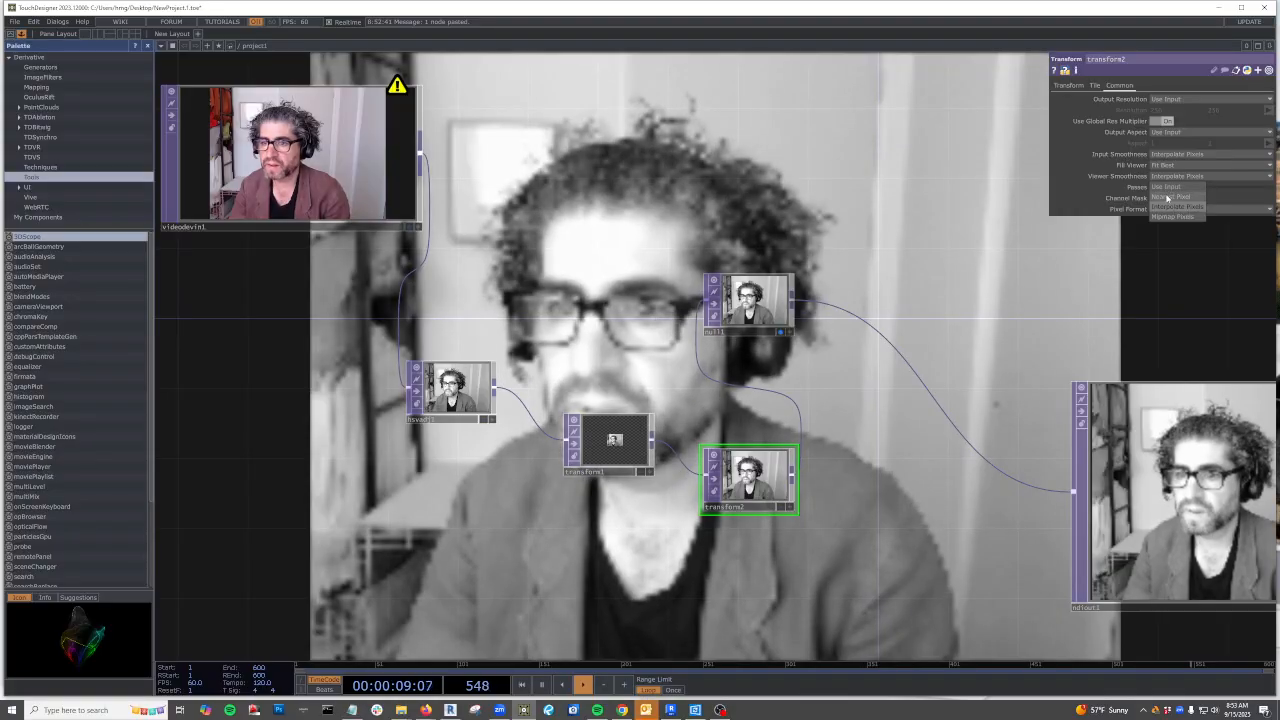
{"action": "left_click", "coordinate": [1168, 197]}
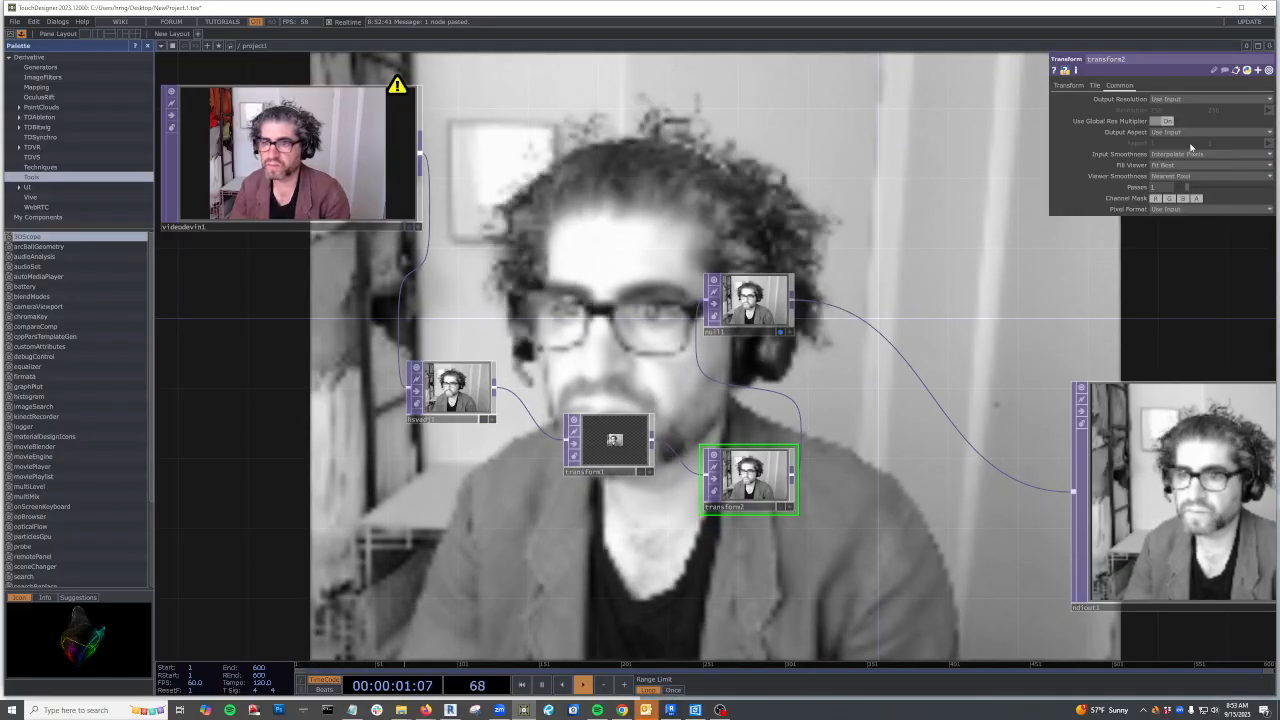
Set the second Transform's input smoothness to Nearest Pixel
{"action": "left_click", "coordinate": [1189, 156]}
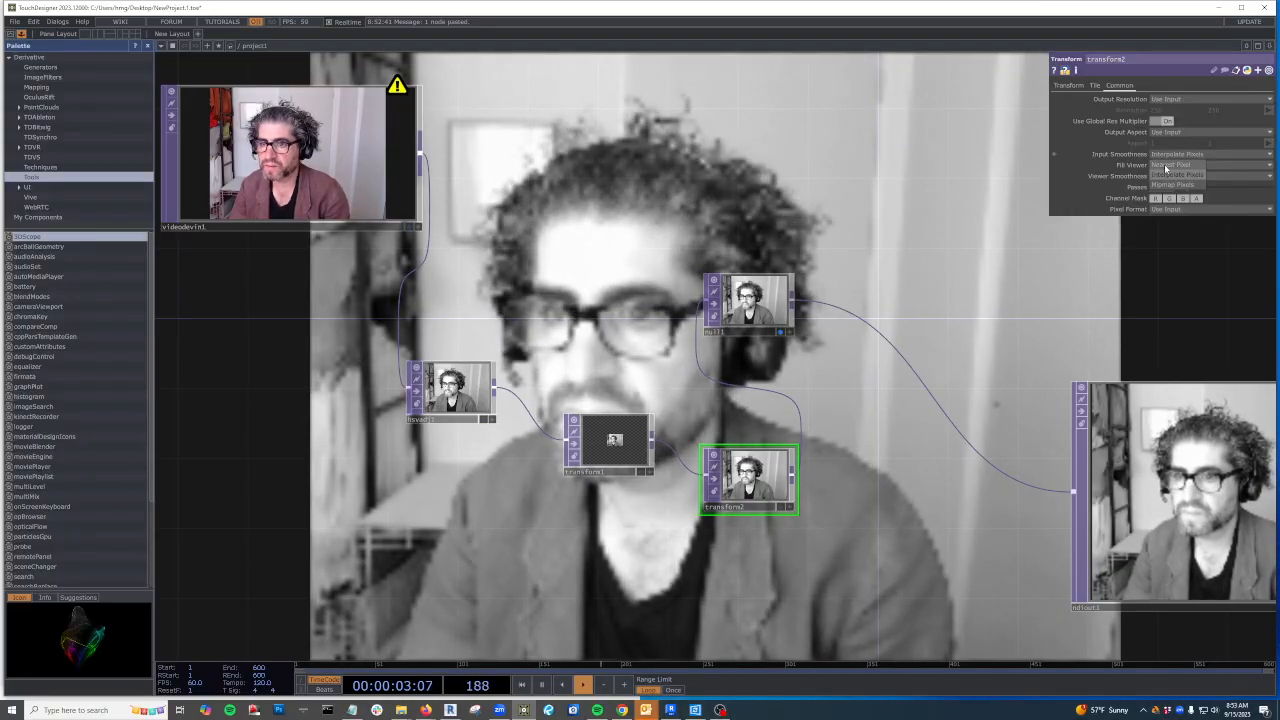
{"action": "left_click", "coordinate": [1166, 165]}
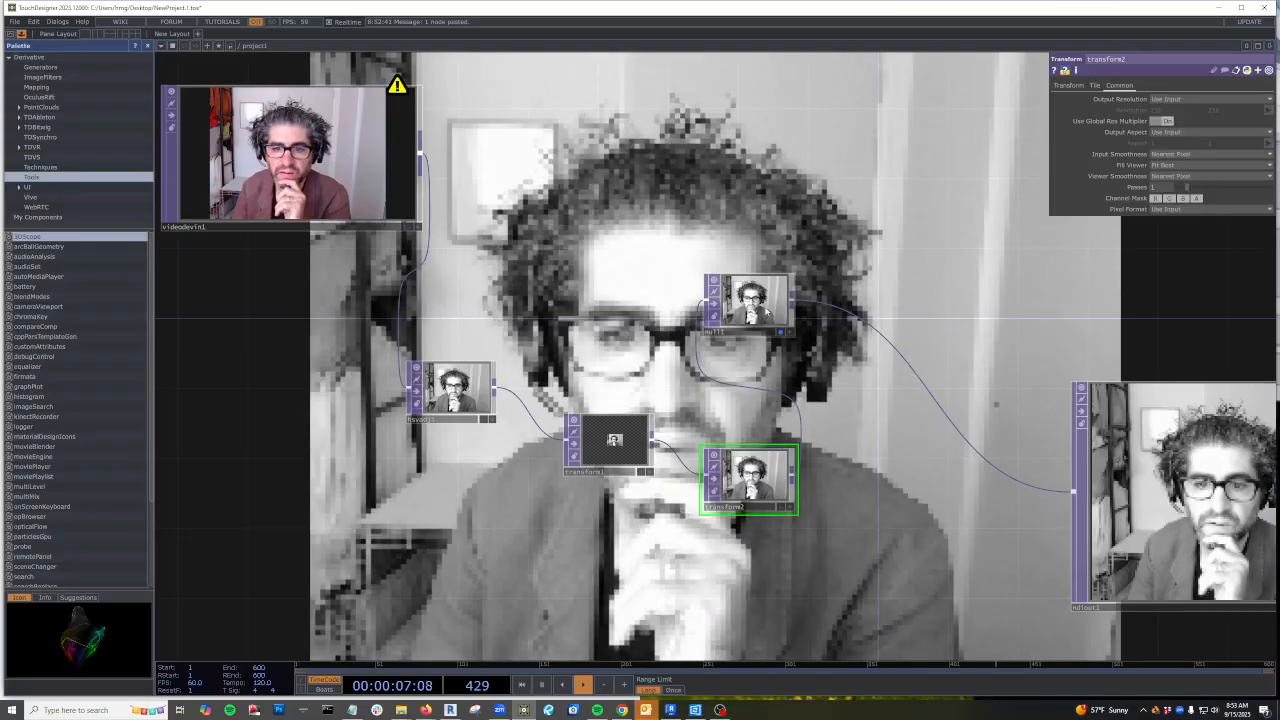
Rearrange the Null, both Transforms and the HSV adjust node into a roughly straight row leading toward the NDI Out
{"action": "left_click_drag", "start_coordinate": [767, 311], "coordinate": [889, 328]}
{"action": "left_click_drag", "start_coordinate": [750, 478], "coordinate": [714, 355]}
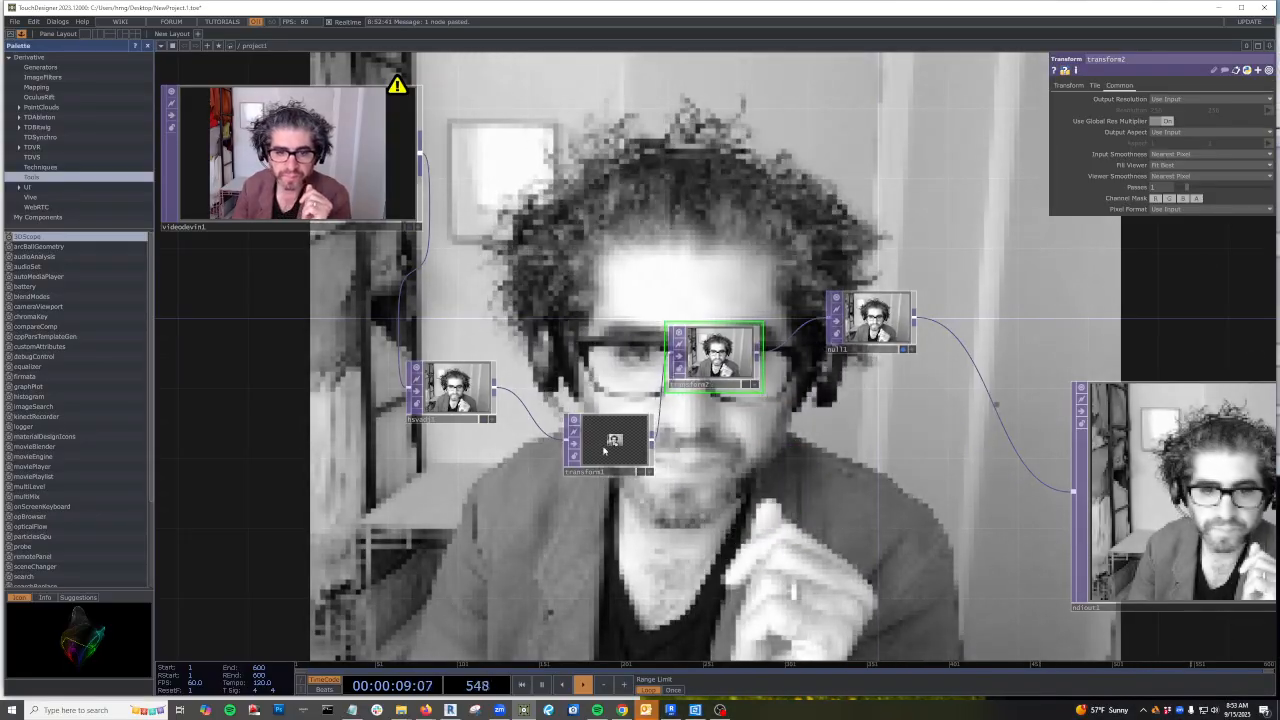
{"action": "left_click_drag", "start_coordinate": [604, 451], "coordinate": [570, 363]}
{"action": "left_click_drag", "start_coordinate": [455, 392], "coordinate": [455, 340]}
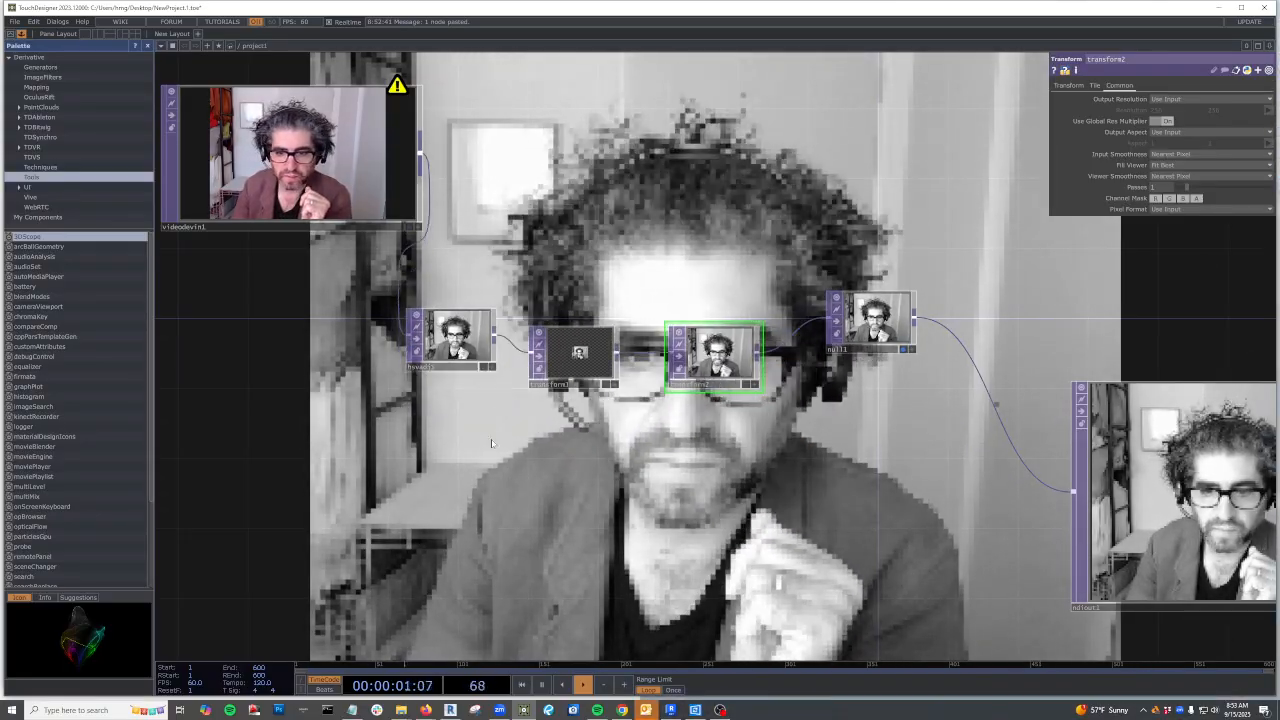
{"action": "scroll", "coordinate": [491, 443], "scroll_direction": "down", "scroll_amount": 3}
{"action": "left_click_drag", "start_coordinate": [923, 529], "coordinate": [908, 450]}
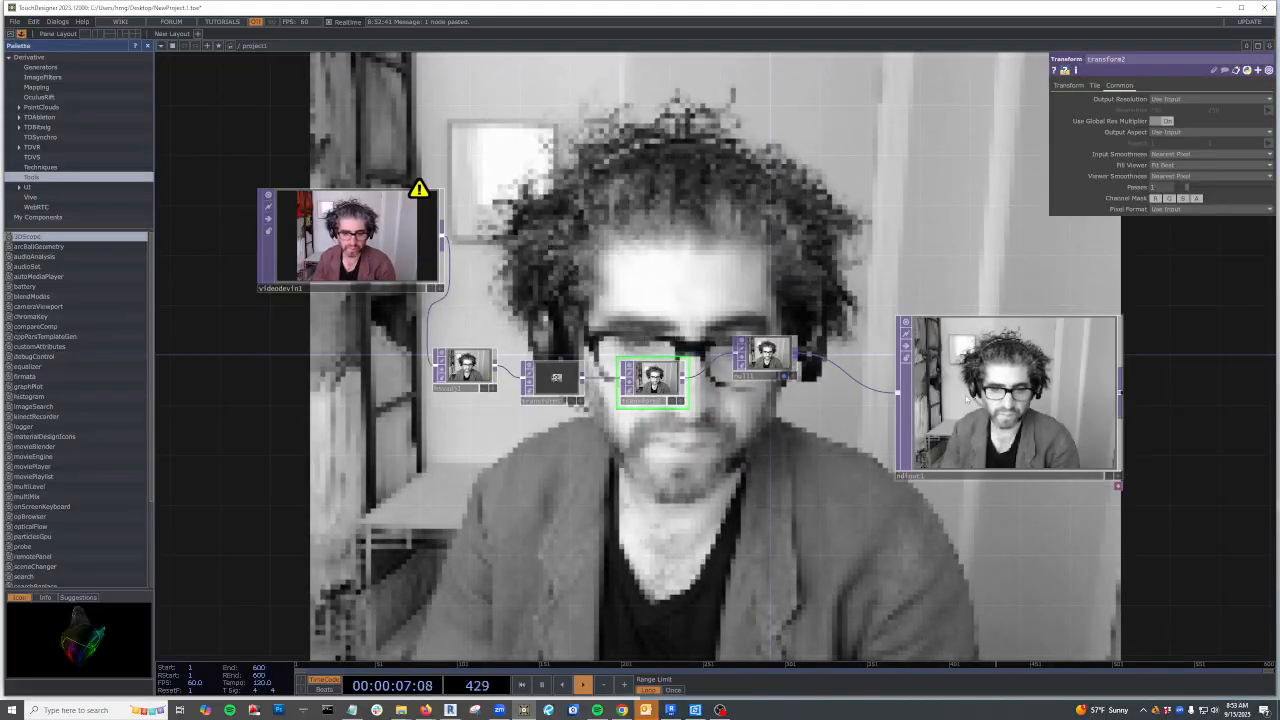
Find and launch the NDI Tools launcher from Windows
{"action": "left_click", "coordinate": [14, 710]}
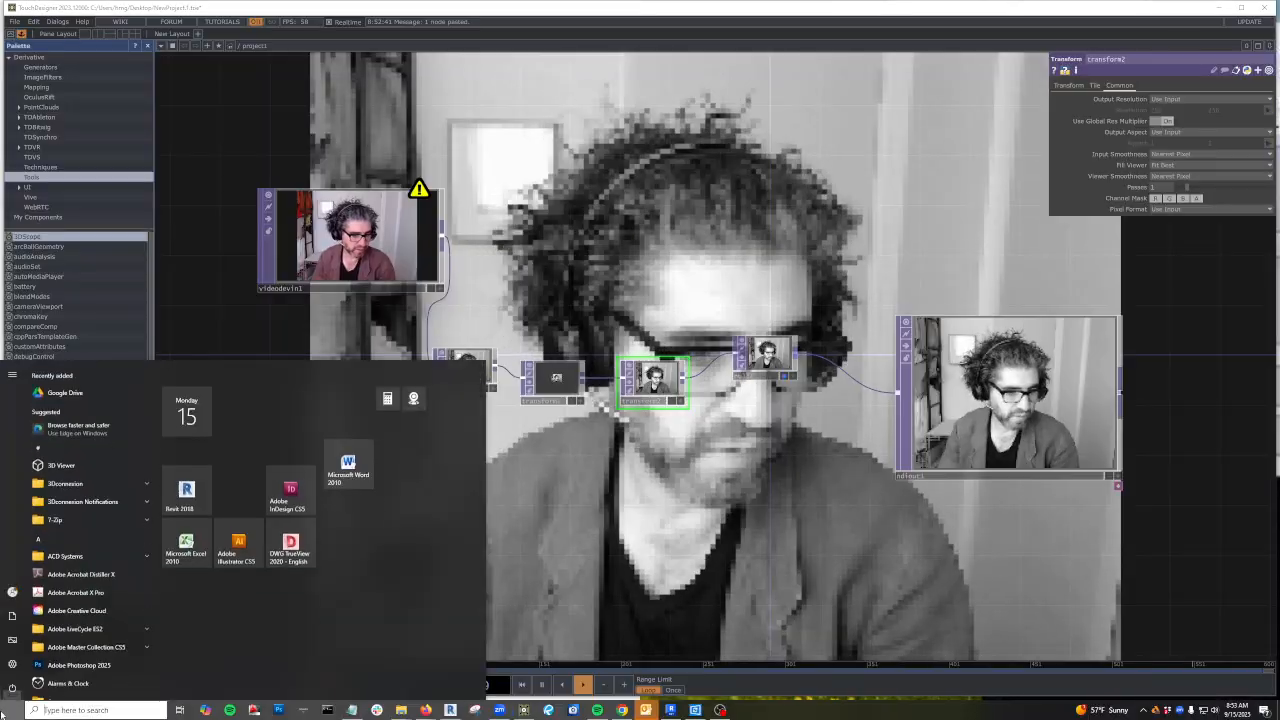
{"action": "type", "text": "ndi"}
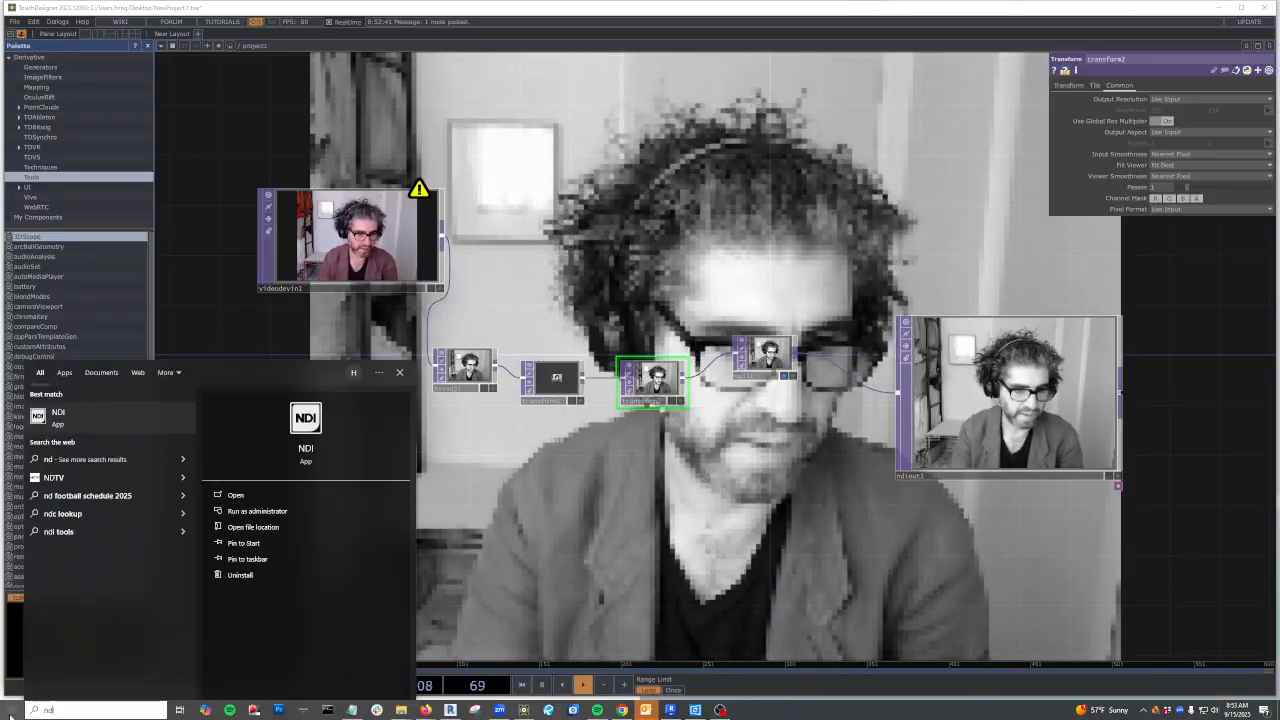
{"action": "left_click", "coordinate": [56, 425]}
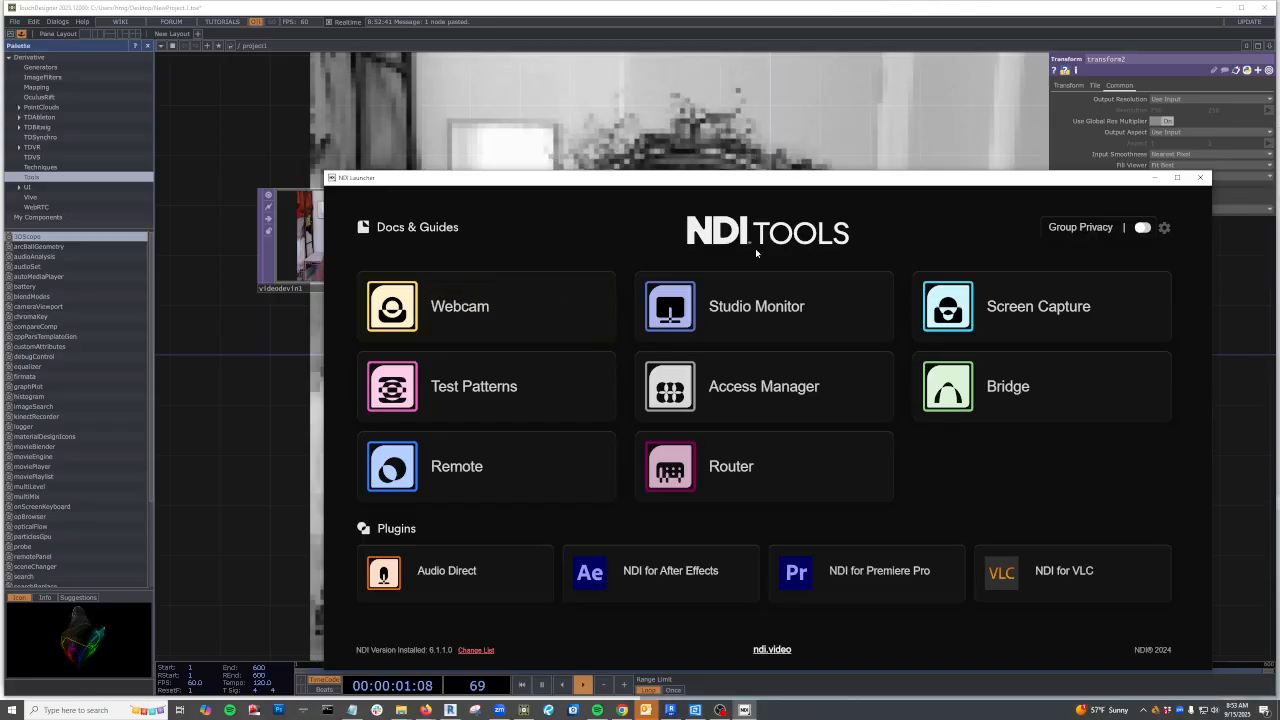
Open the running NDI Webcam to view its video sources, and return to the TouchDesigner network
{"action": "left_click", "coordinate": [1144, 712]}
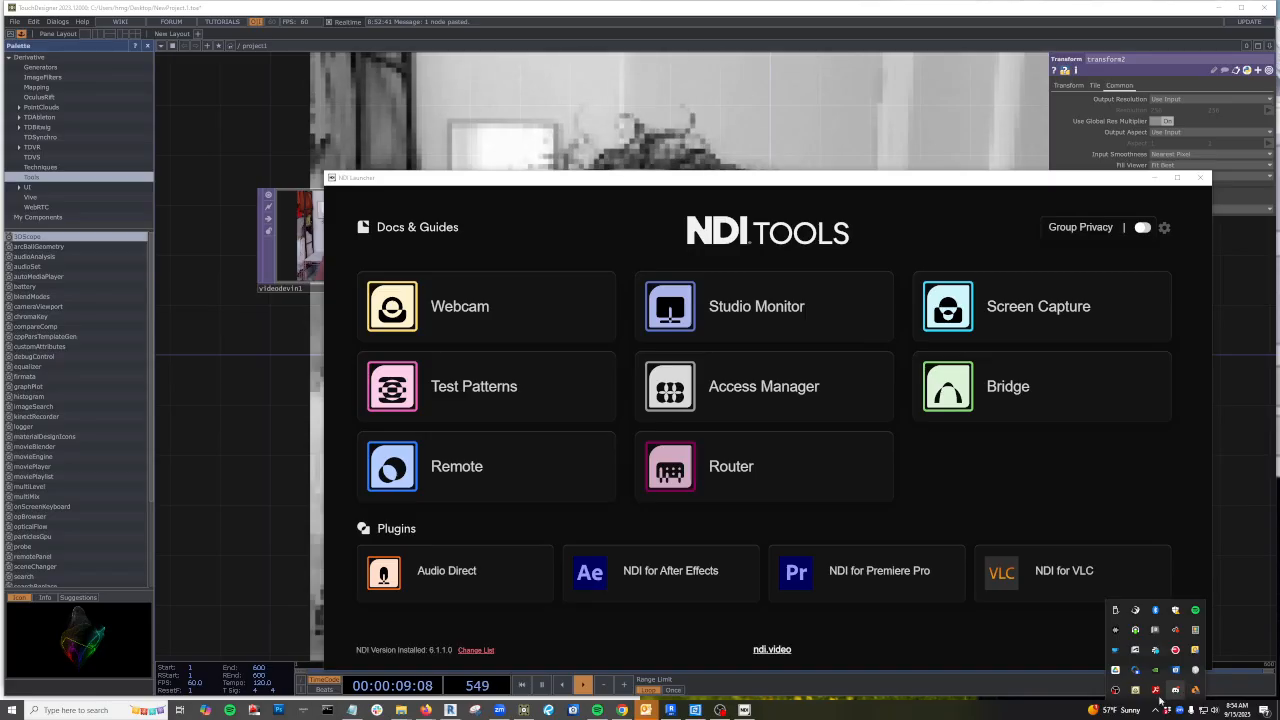
{"action": "left_click", "coordinate": [1135, 690]}
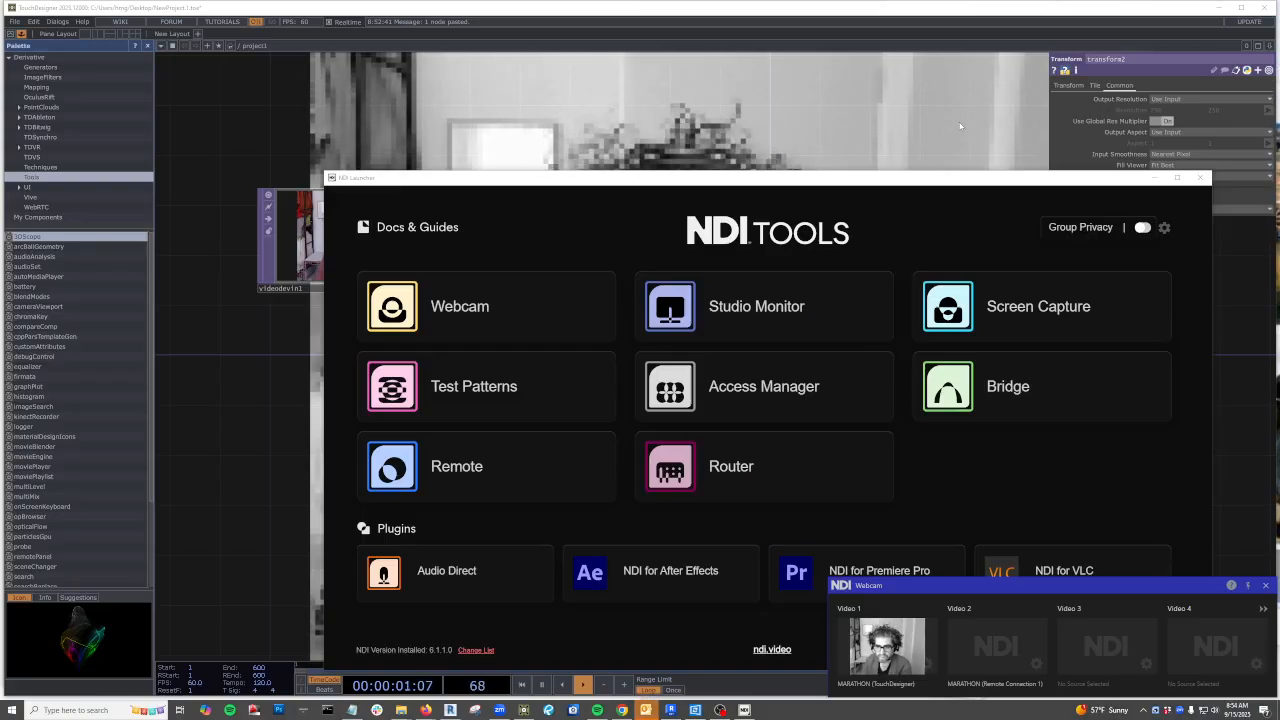
{"action": "left_click", "coordinate": [992, 124]}
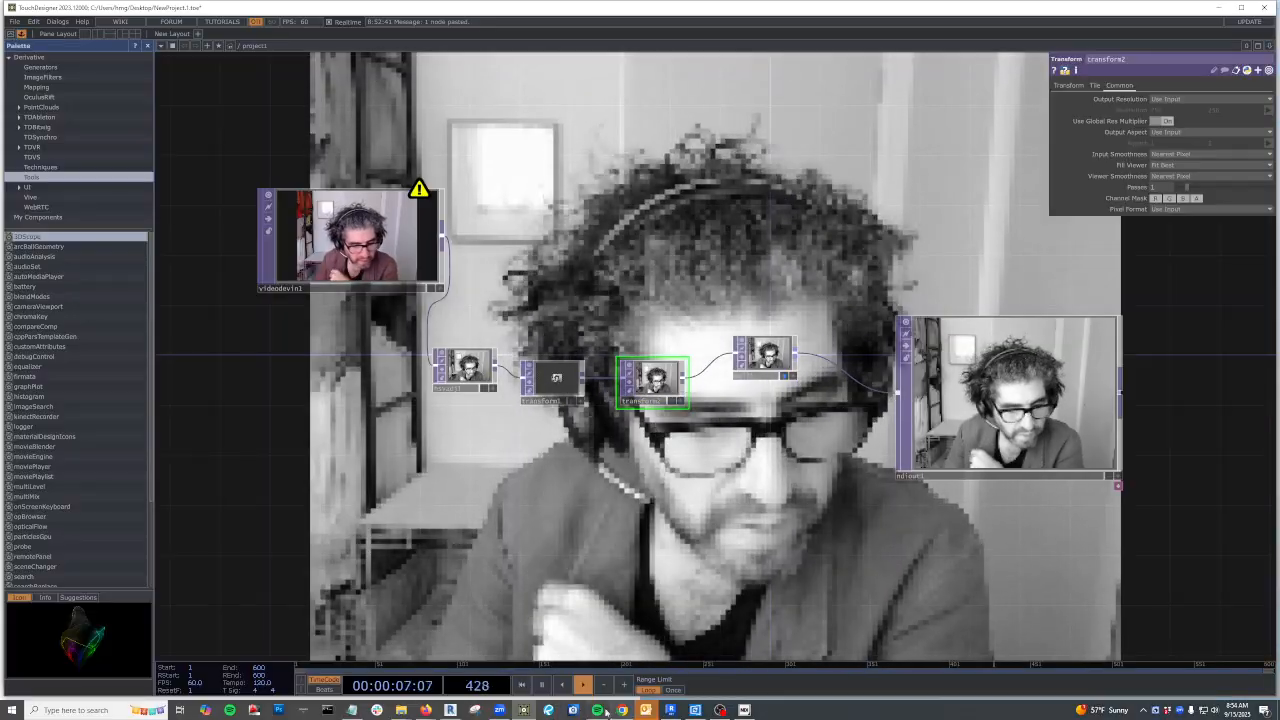
Switch to Zoom and start a new meeting with NDI Webcam Video 1 as the camera
{"action": "left_click", "coordinate": [499, 710]}
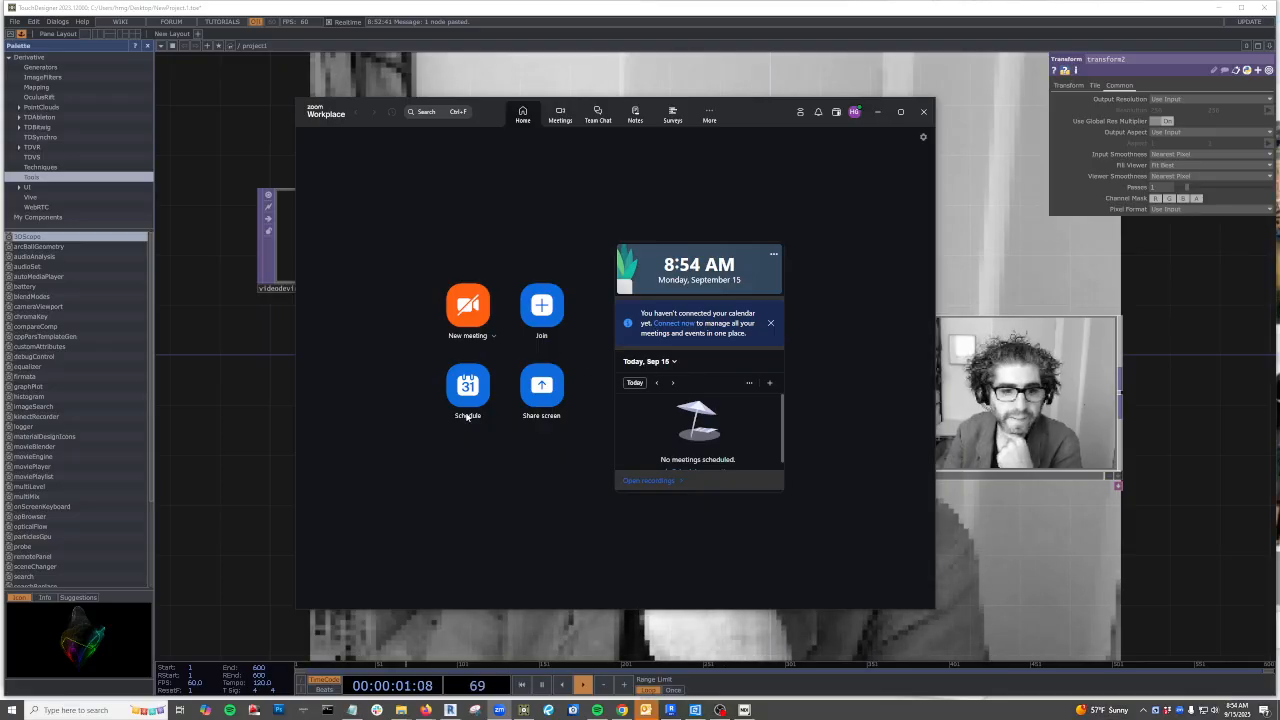
{"action": "left_click", "coordinate": [470, 307]}
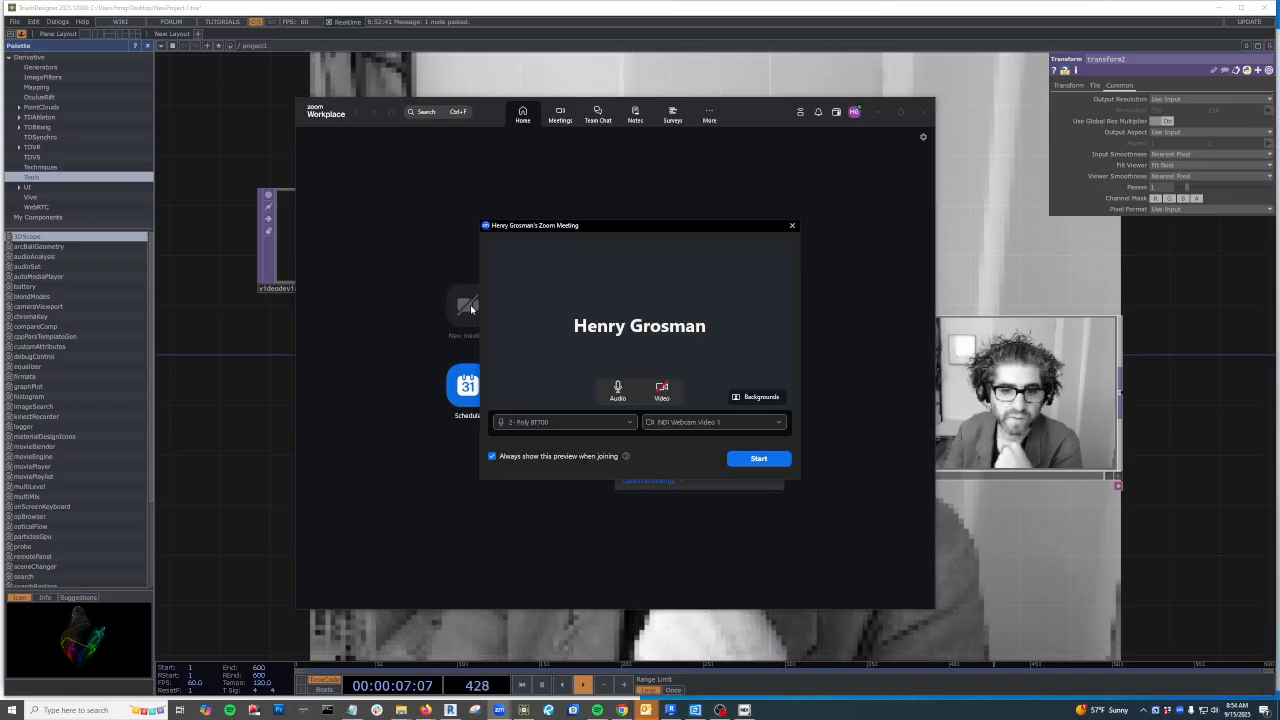
{"action": "left_click", "coordinate": [705, 425]}
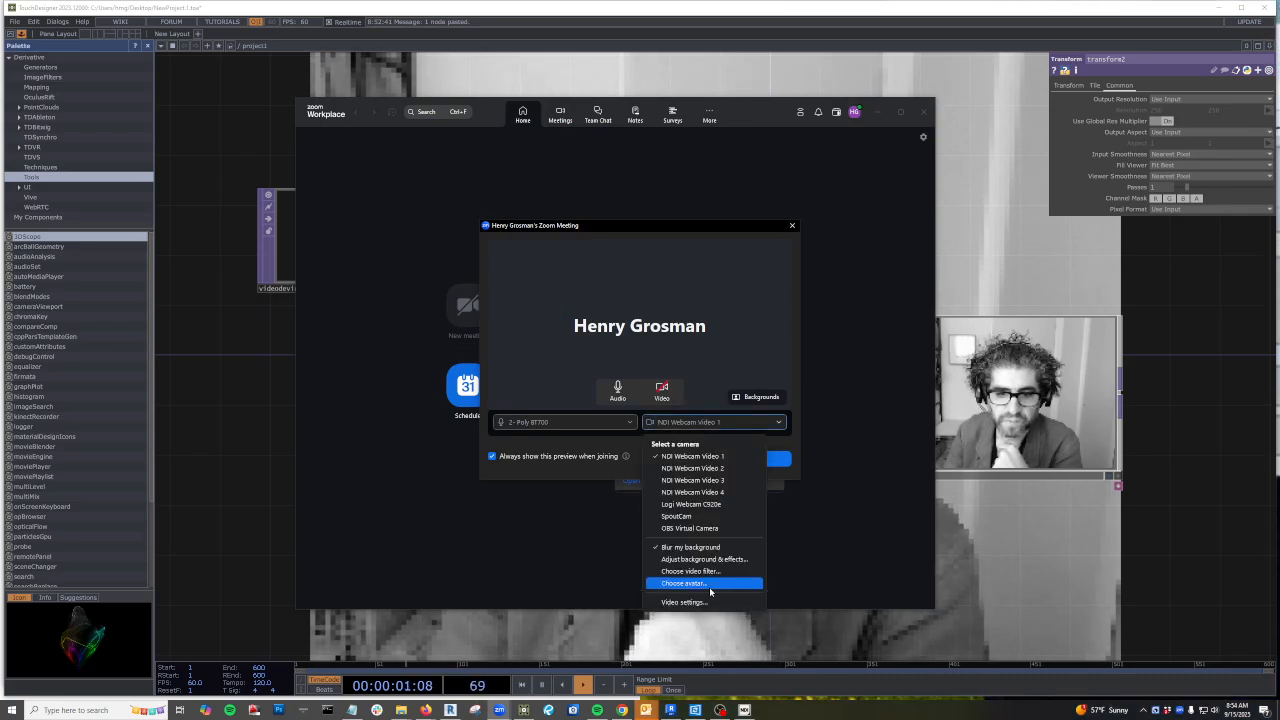
{"action": "left_click", "coordinate": [709, 460]}
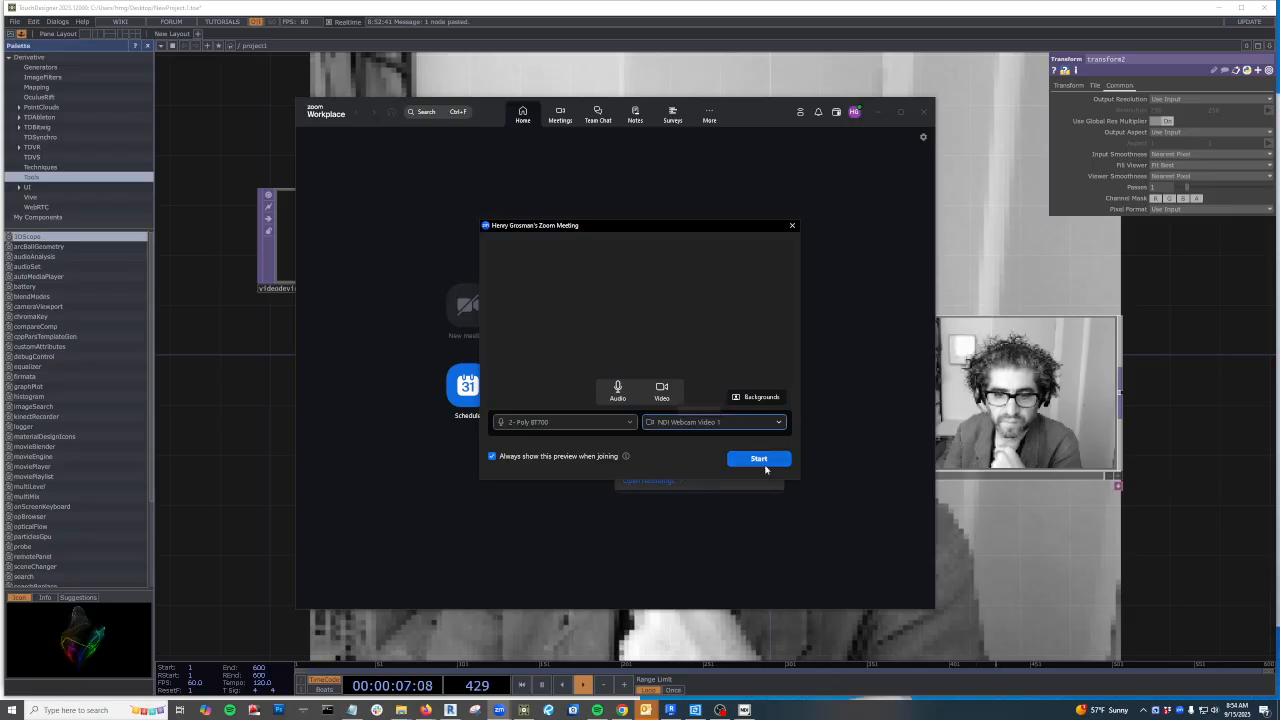
{"action": "left_click", "coordinate": [762, 462]}
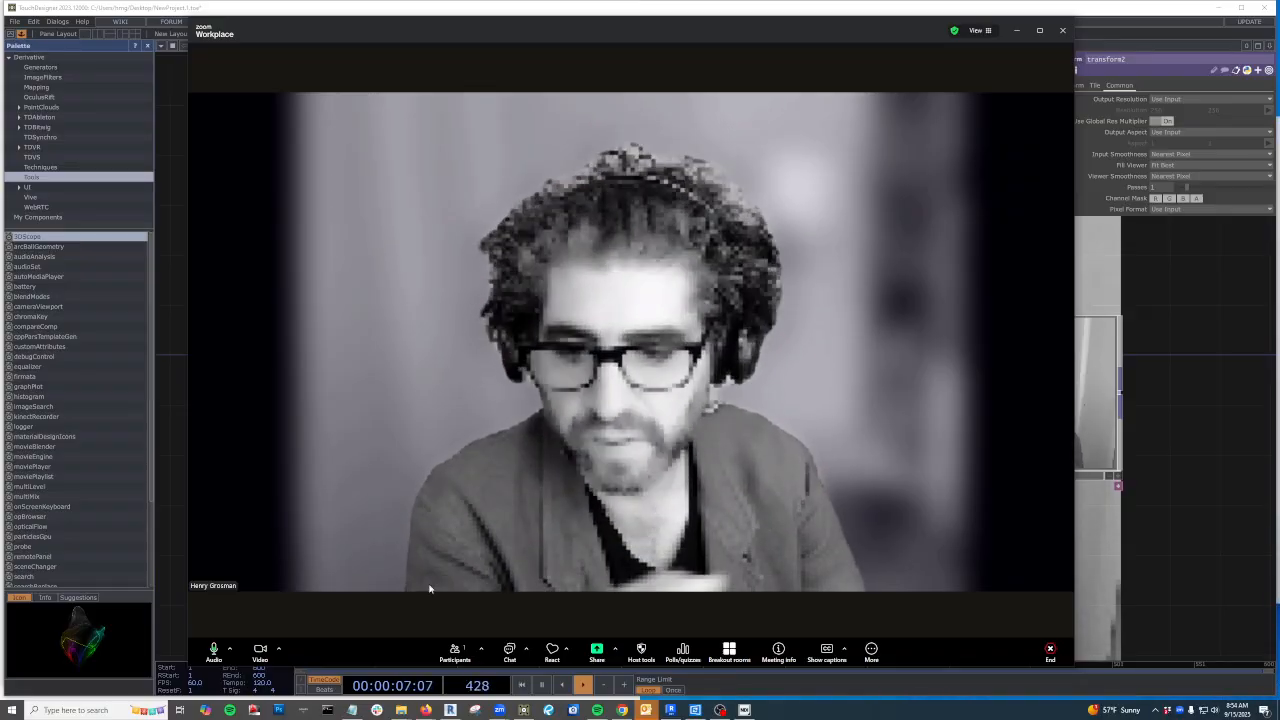
Review Zoom's video settings, set the virtual background to None, and close the settings
{"action": "left_click", "coordinate": [279, 650]}
{"action": "left_click", "coordinate": [318, 629]}
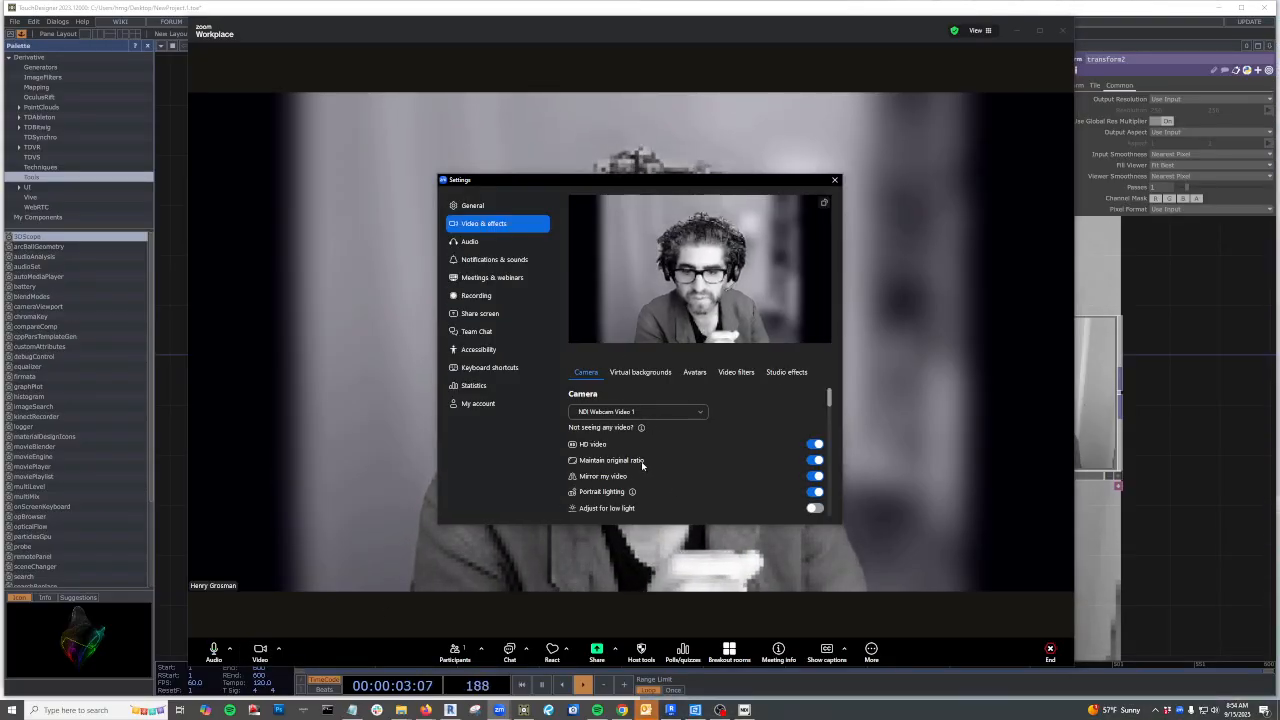
{"action": "scroll", "coordinate": [644, 457], "scroll_direction": "down", "scroll_amount": 1}
{"action": "scroll", "coordinate": [586, 476], "scroll_direction": "down", "scroll_amount": 1}
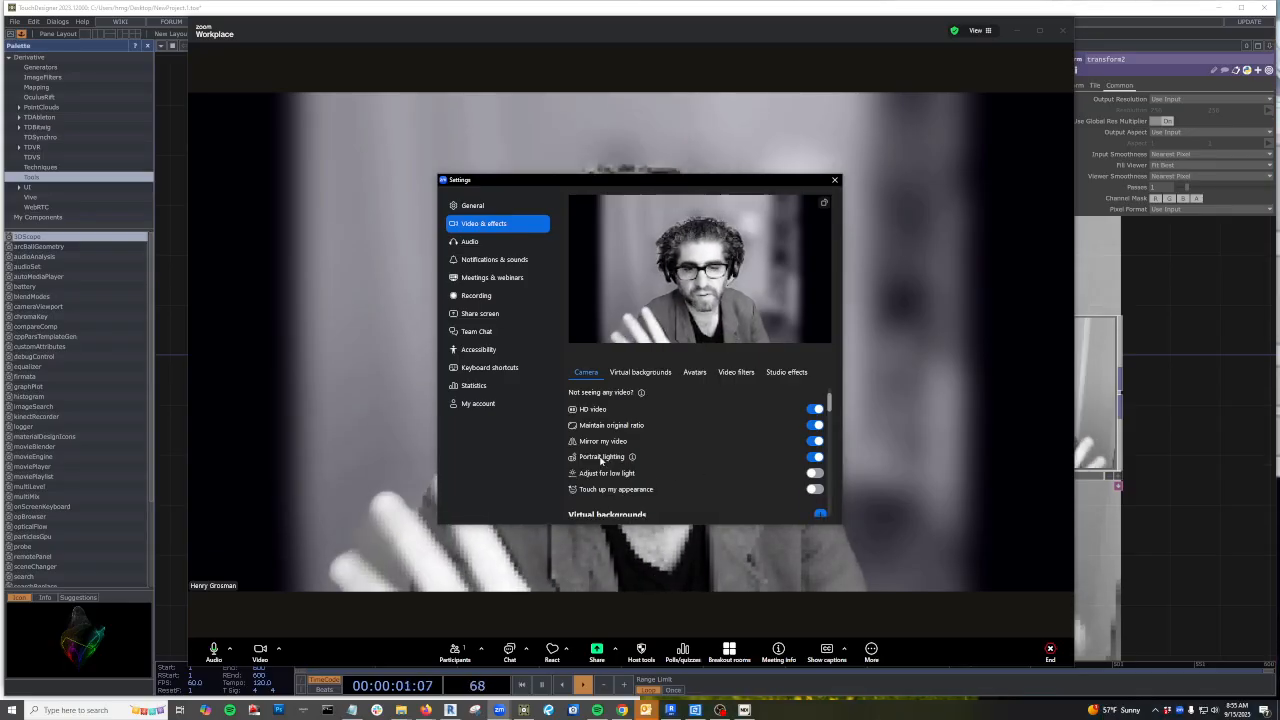
{"action": "scroll", "coordinate": [736, 489], "scroll_direction": "up", "scroll_amount": 1}
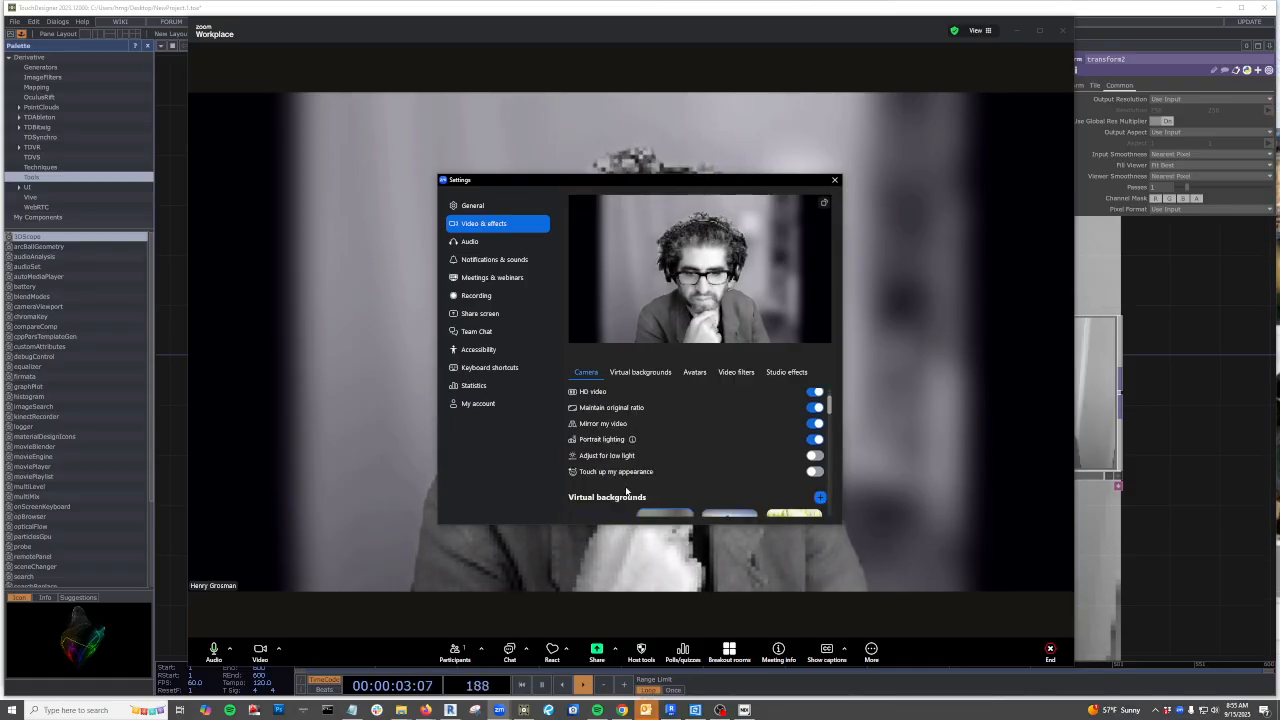
{"action": "scroll", "coordinate": [730, 448], "scroll_direction": "down", "scroll_amount": 1}
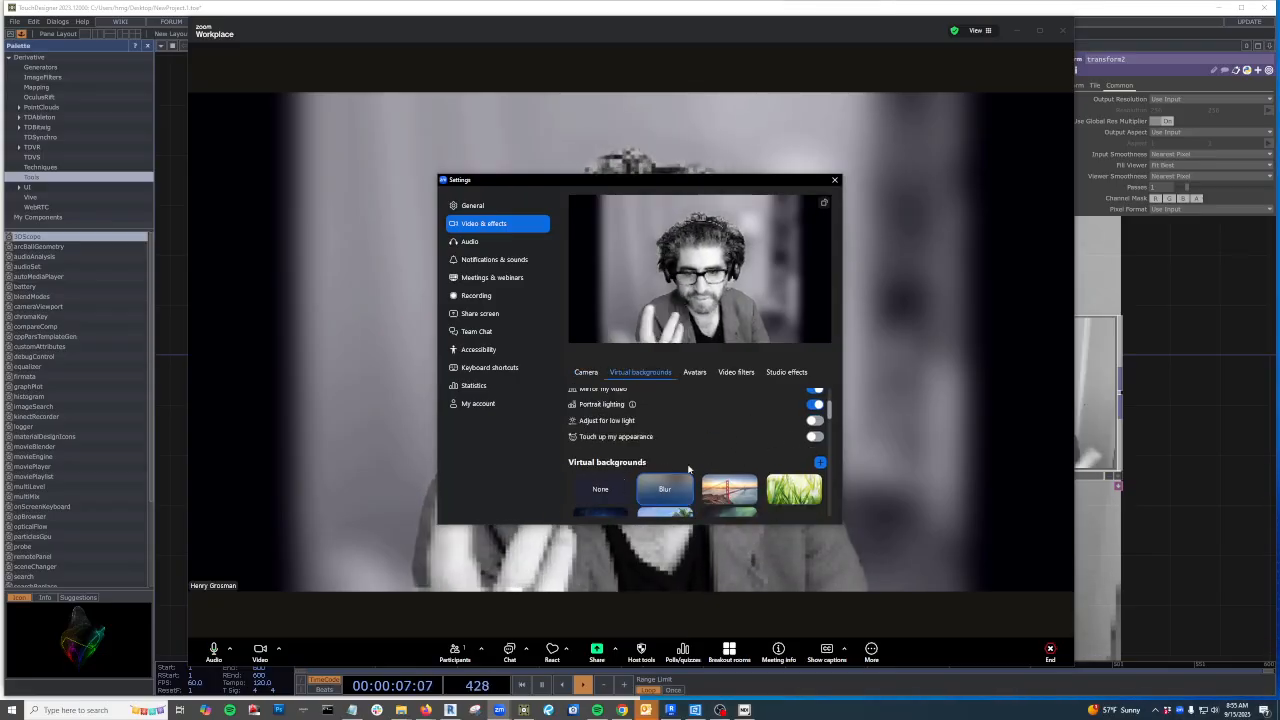
{"action": "left_click", "coordinate": [605, 490]}
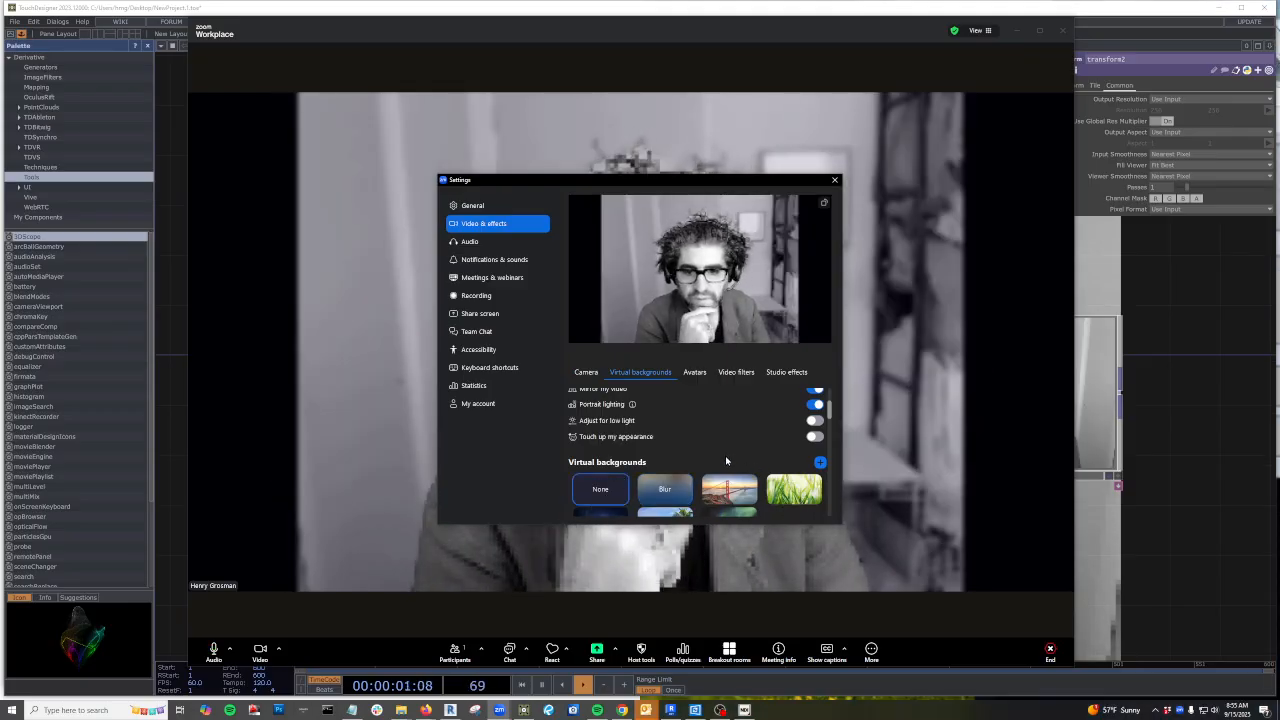
{"action": "scroll", "coordinate": [740, 465], "scroll_direction": "down", "scroll_amount": 2}
{"action": "scroll", "coordinate": [620, 456], "scroll_direction": "up", "scroll_amount": 2}
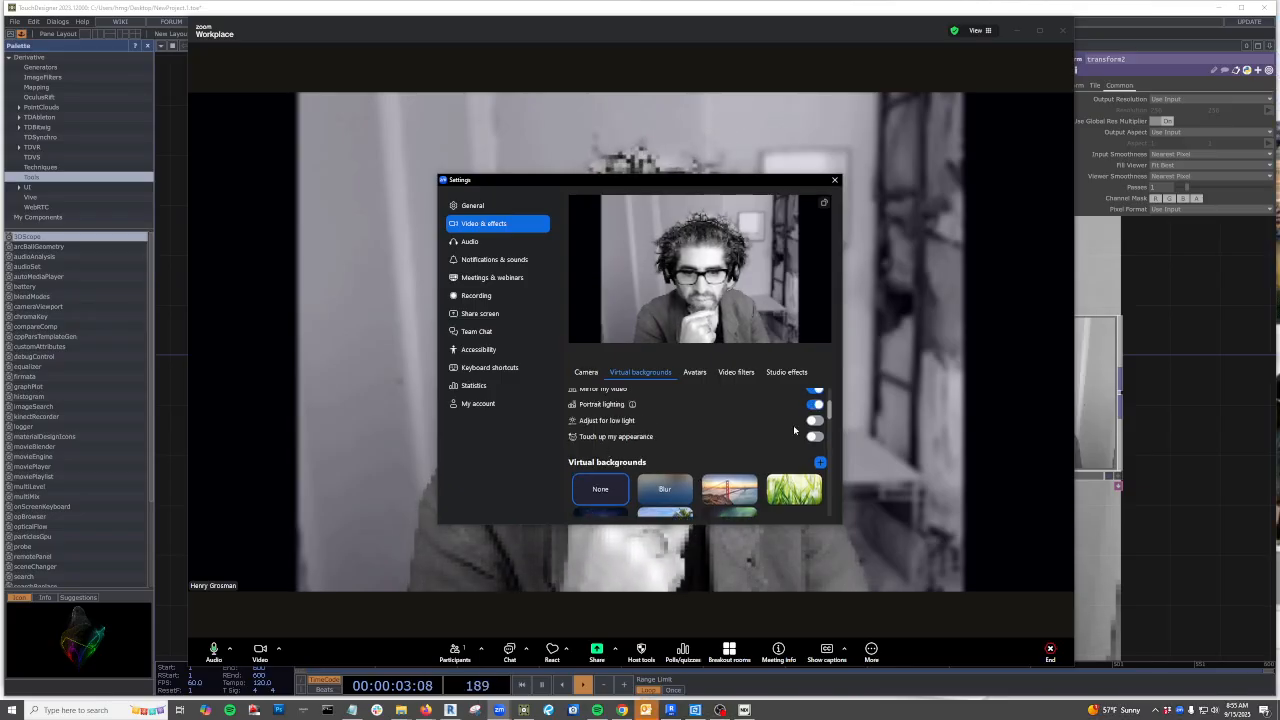
{"action": "left_click", "coordinate": [834, 180]}
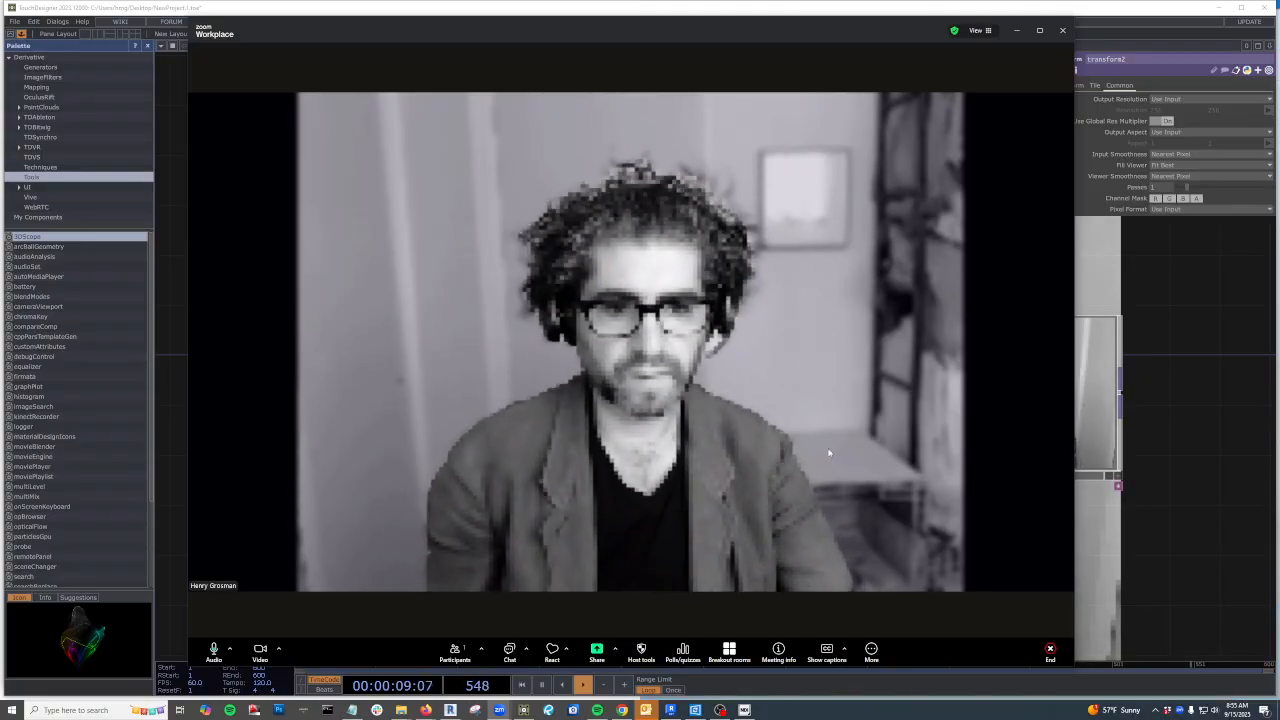
Stop and restart the meeting video, and look over the list of available cameras
{"action": "left_click", "coordinate": [260, 649]}
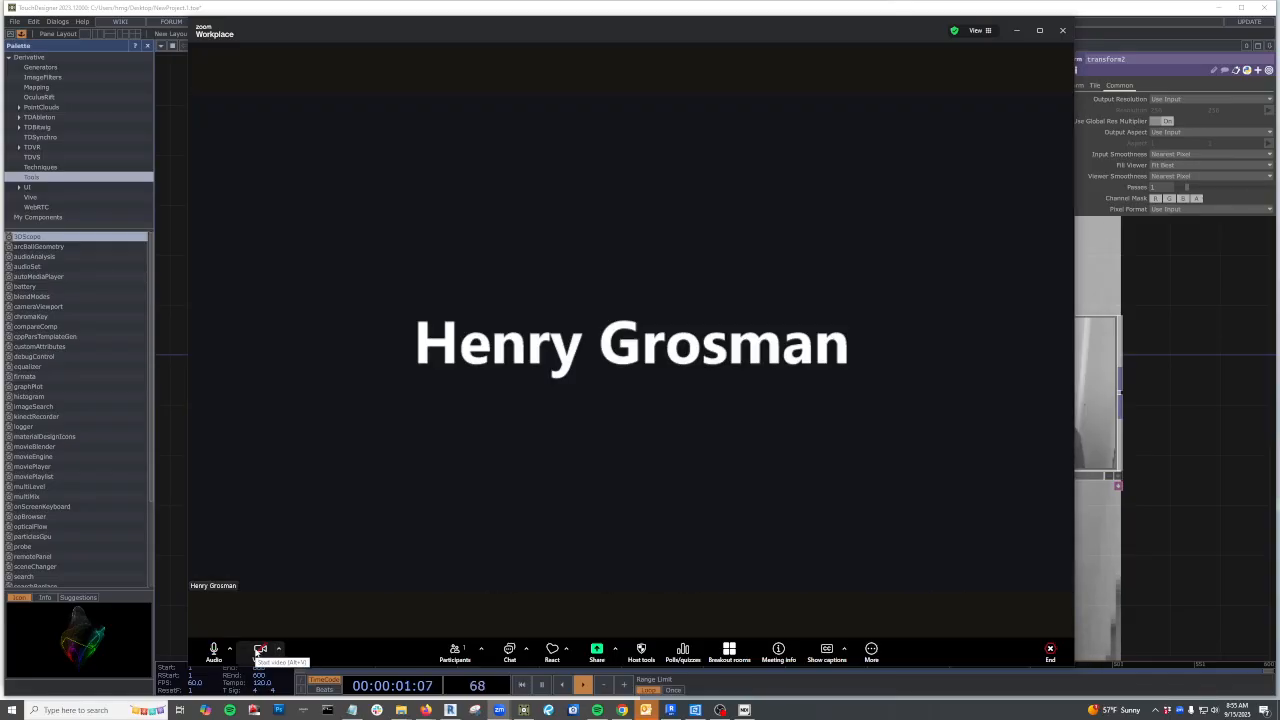
{"action": "left_click", "coordinate": [260, 649]}
{"action": "left_click", "coordinate": [279, 650]}
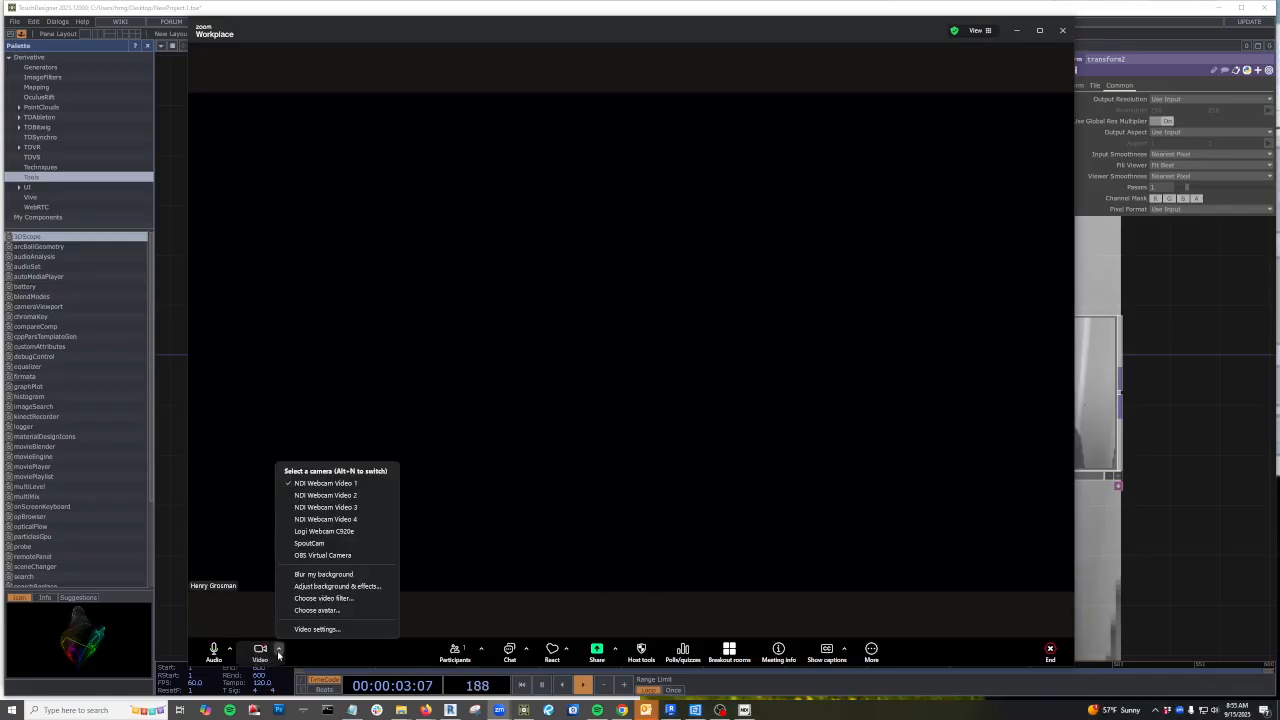
{"action": "left_click", "coordinate": [629, 453]}
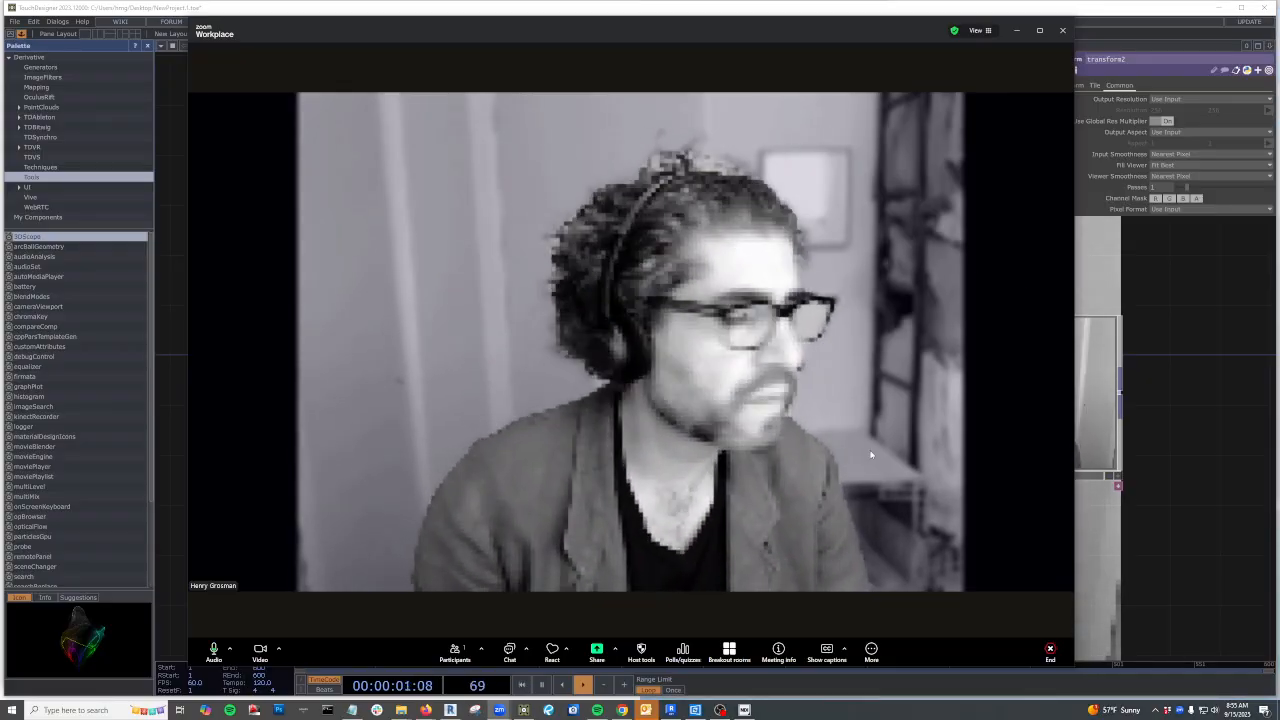
Move the Zoom meeting and home windows aside and return to the TouchDesigner network
{"action": "left_click_drag", "start_coordinate": [274, 38], "coordinate": [956, 202]}
{"action": "left_click", "coordinate": [790, 147]}
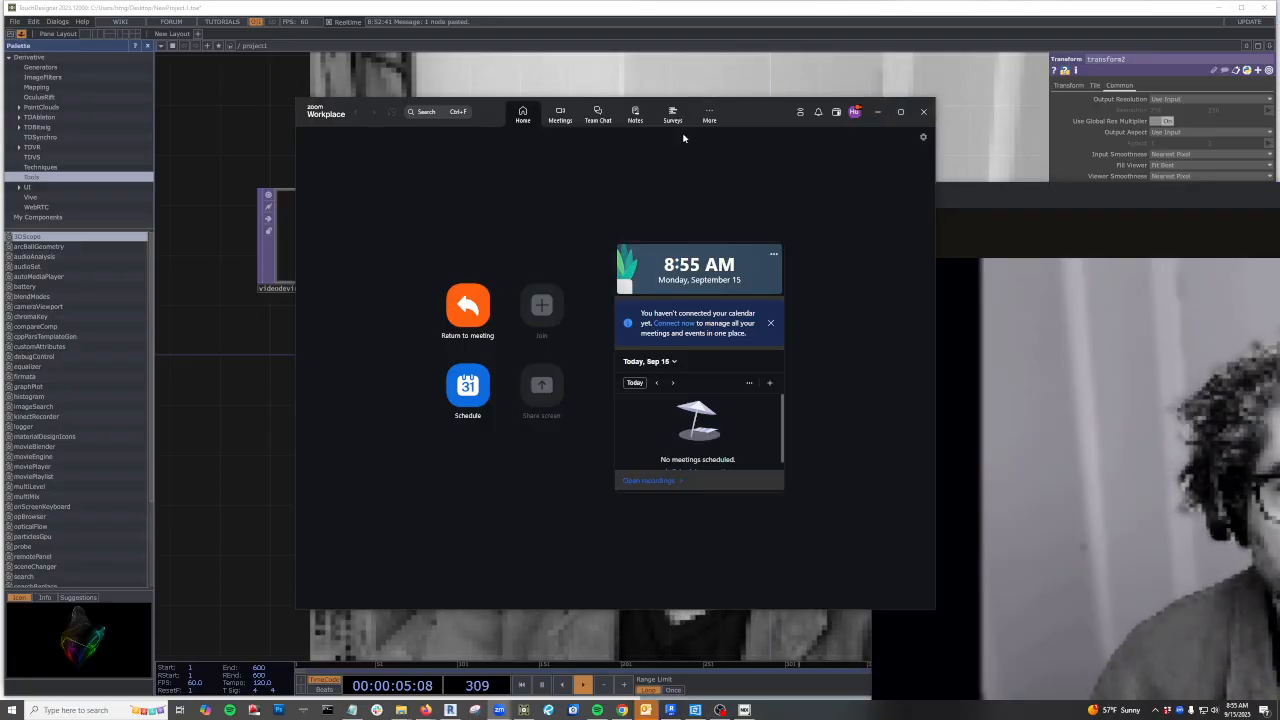
{"action": "left_click_drag", "start_coordinate": [751, 102], "coordinate": [253, 348]}
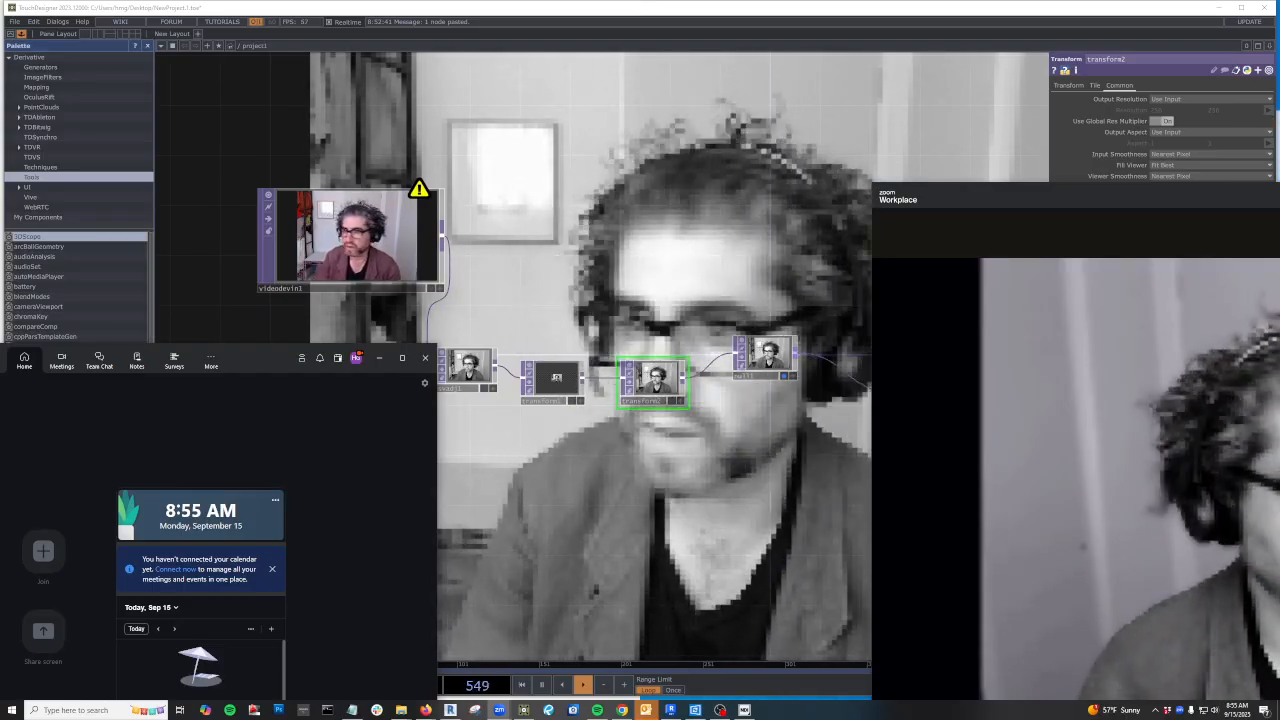
{"action": "left_click_drag", "start_coordinate": [1279, 197], "coordinate": [877, 77]}
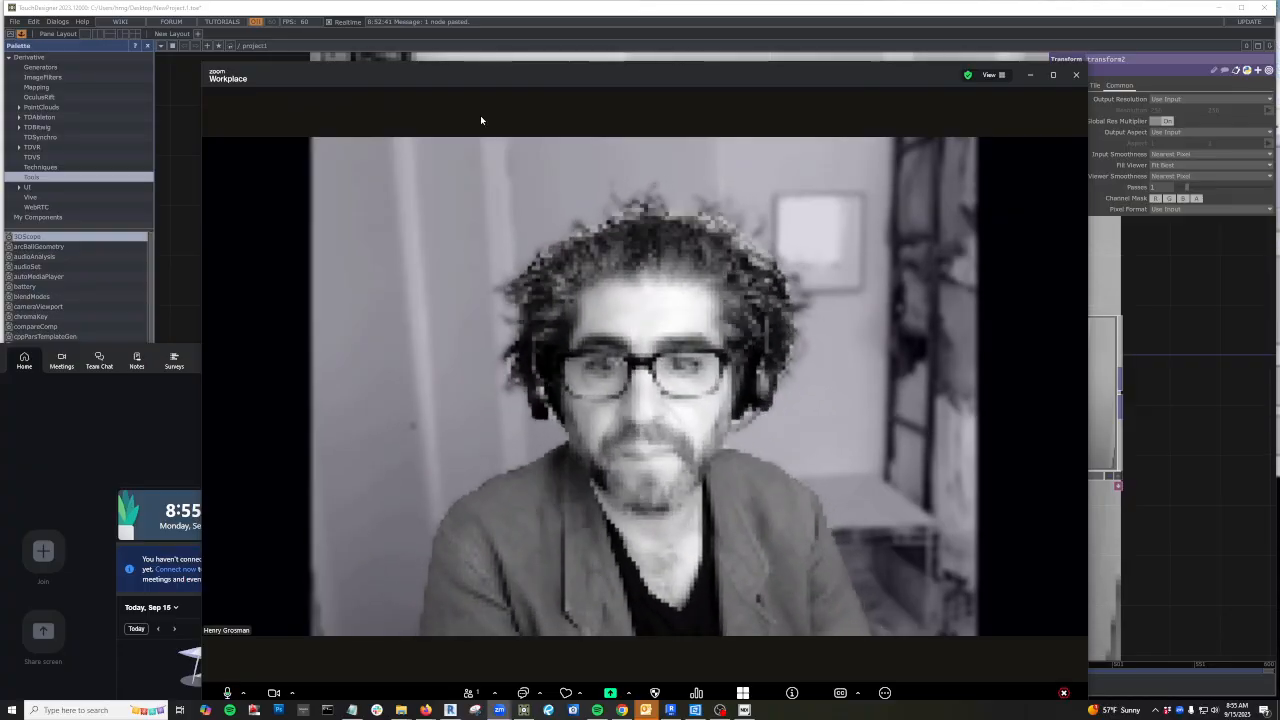
{"action": "left_click_drag", "start_coordinate": [438, 74], "coordinate": [1279, 96]}
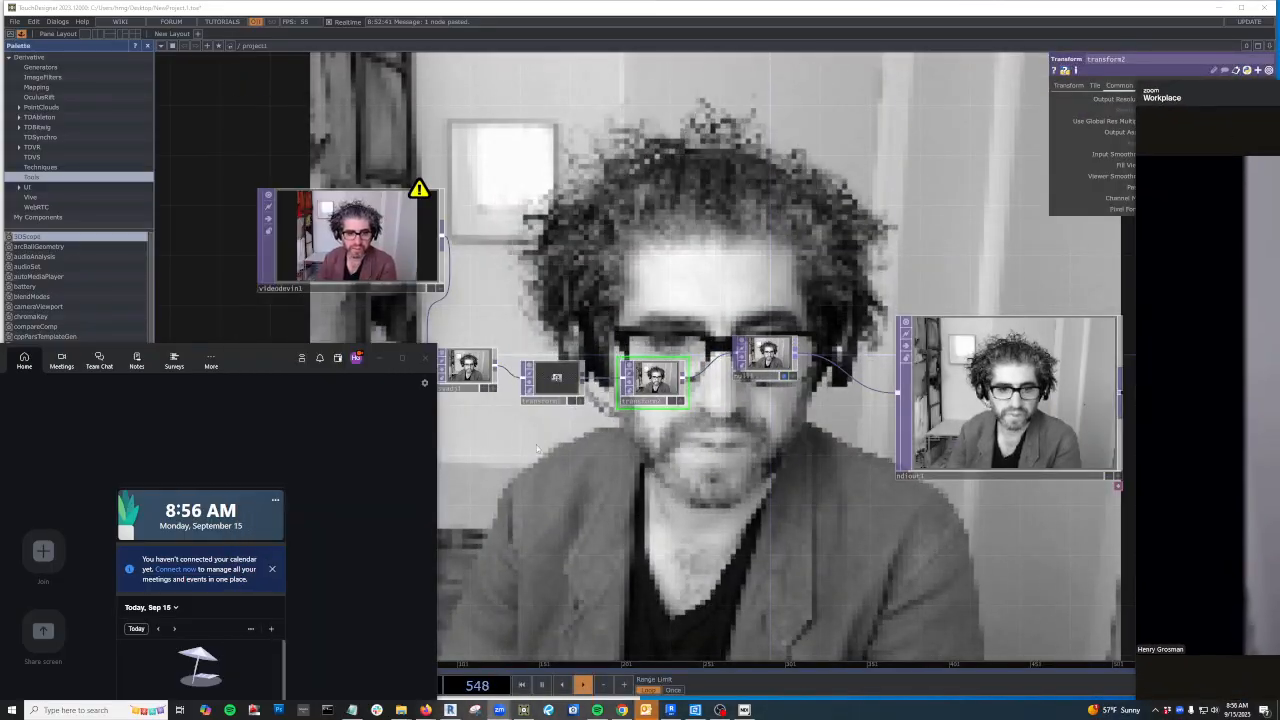
{"action": "left_click", "coordinate": [568, 463]}
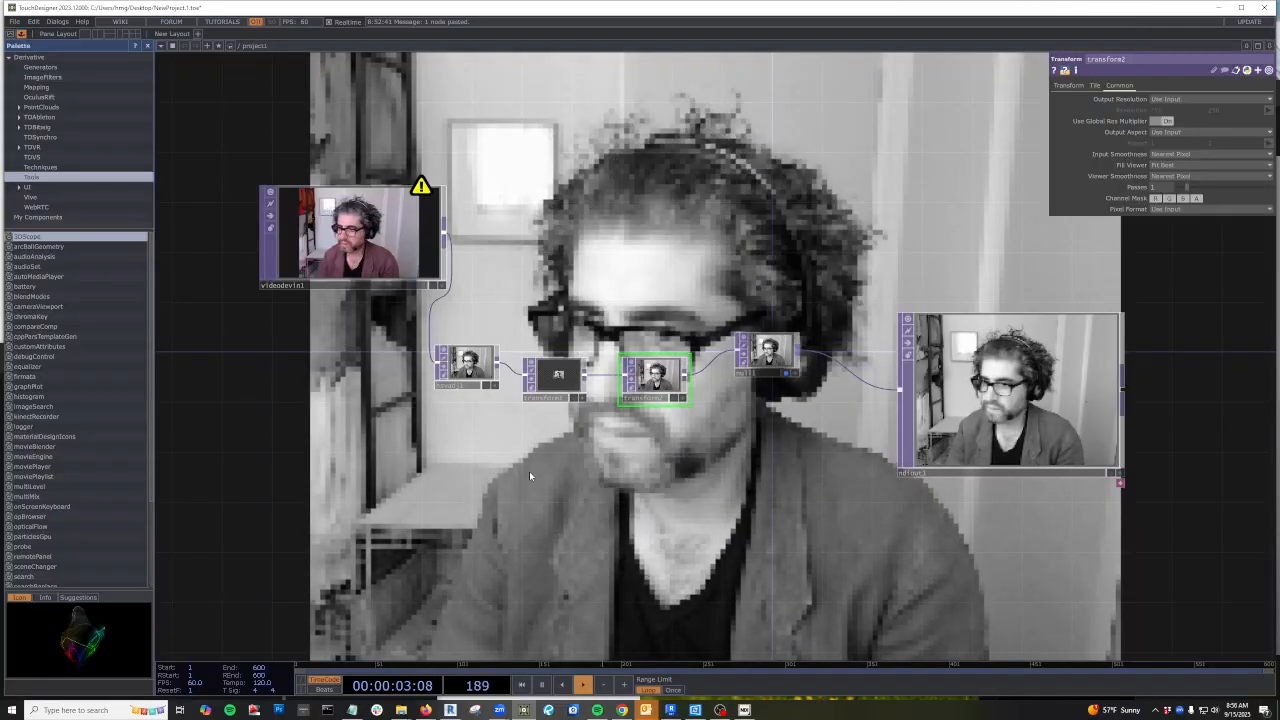
Add a Text TOP below the Transform nodes
{"action": "key", "text": "Tab"}
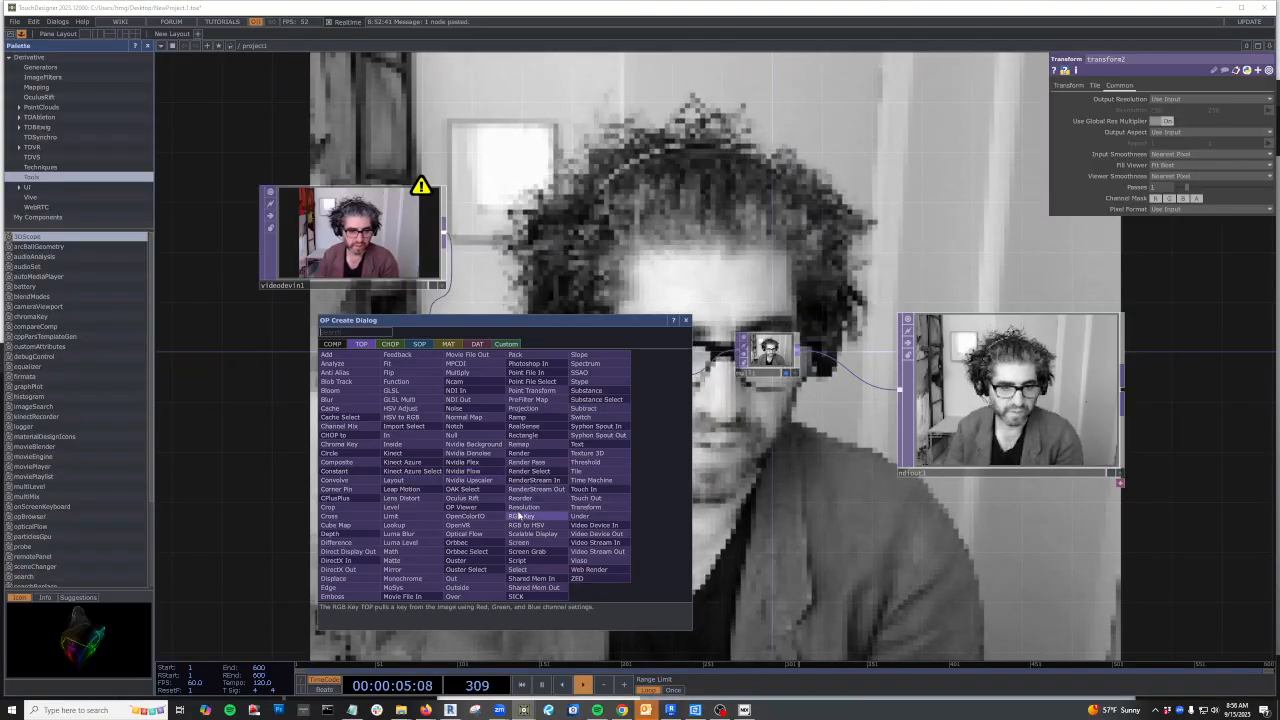
{"action": "type", "text": "te"}
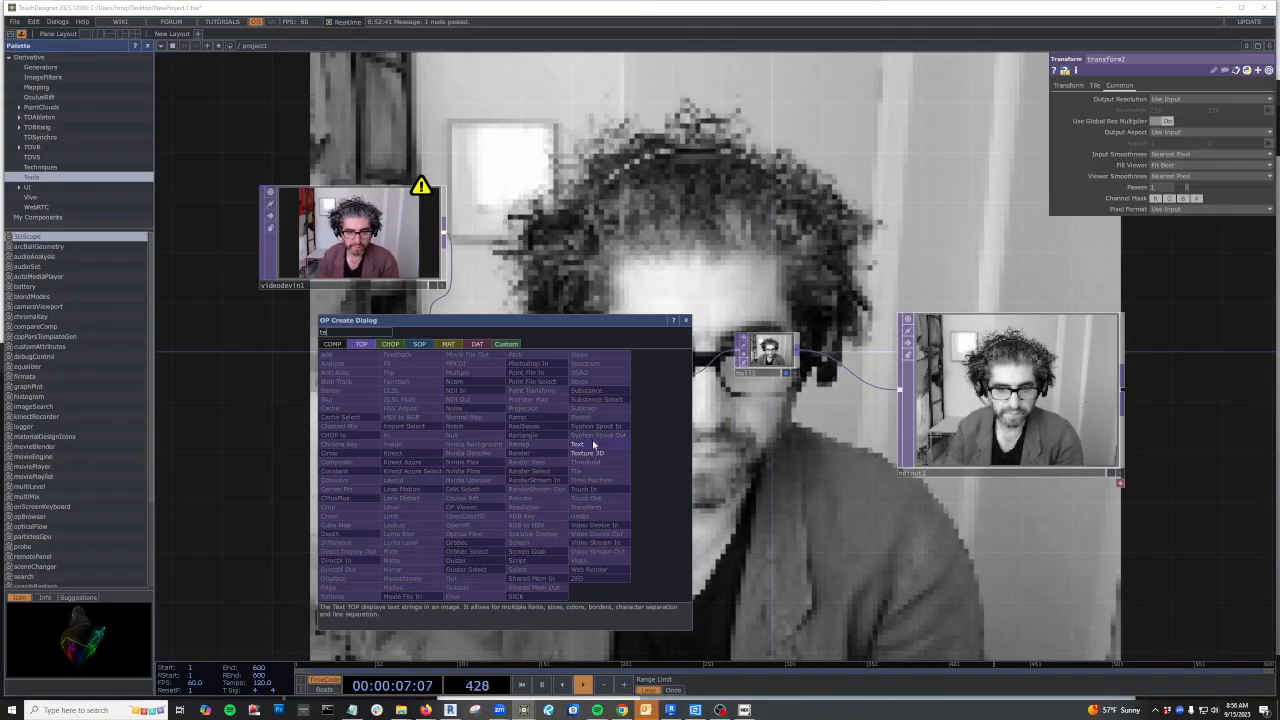
{"action": "left_click", "coordinate": [589, 449]}
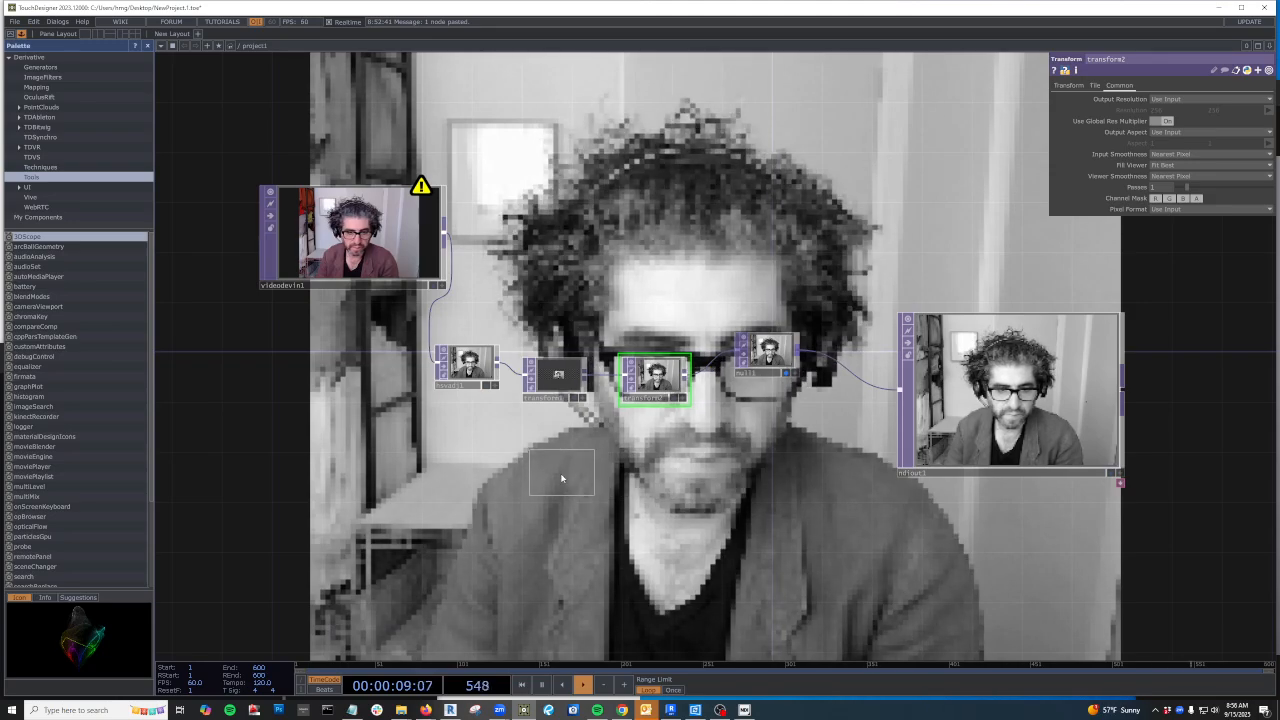
{"action": "left_click", "coordinate": [585, 545]}
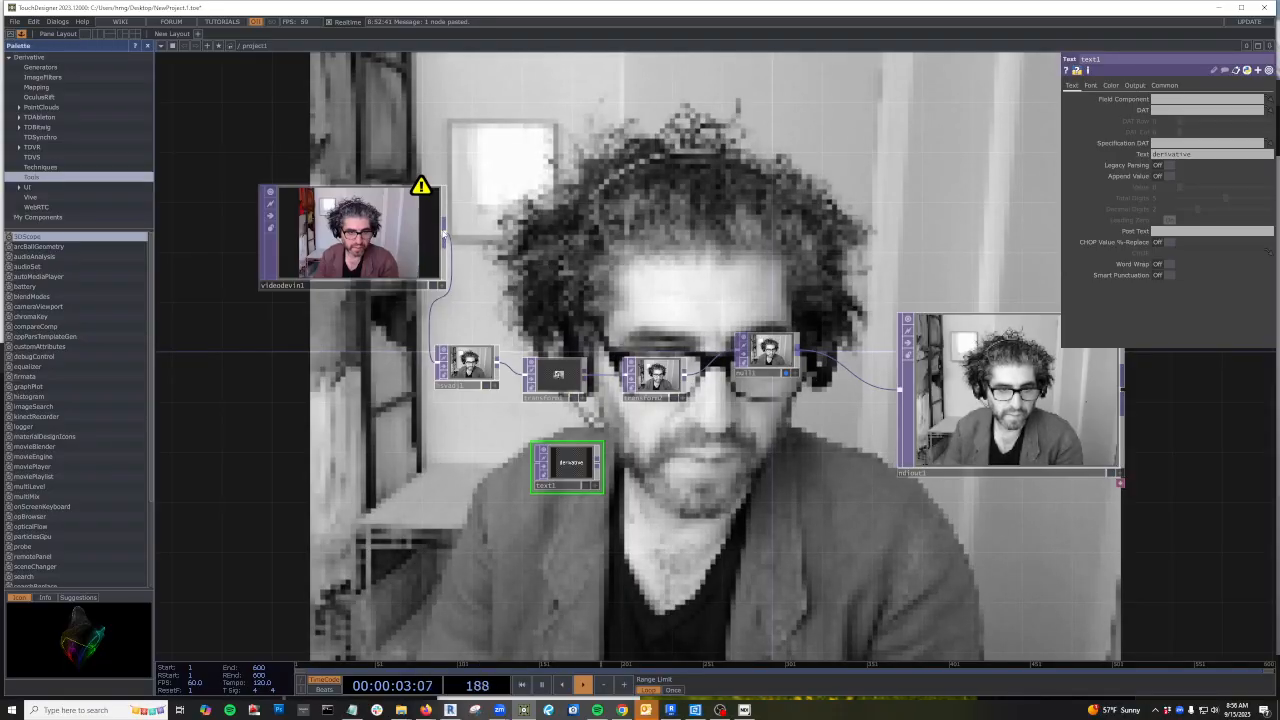
Connect the webcam node to the Text TOP, set Combine with Input to Set Resolution Only, and shift the node slightly
{"action": "left_click", "coordinate": [444, 235]}
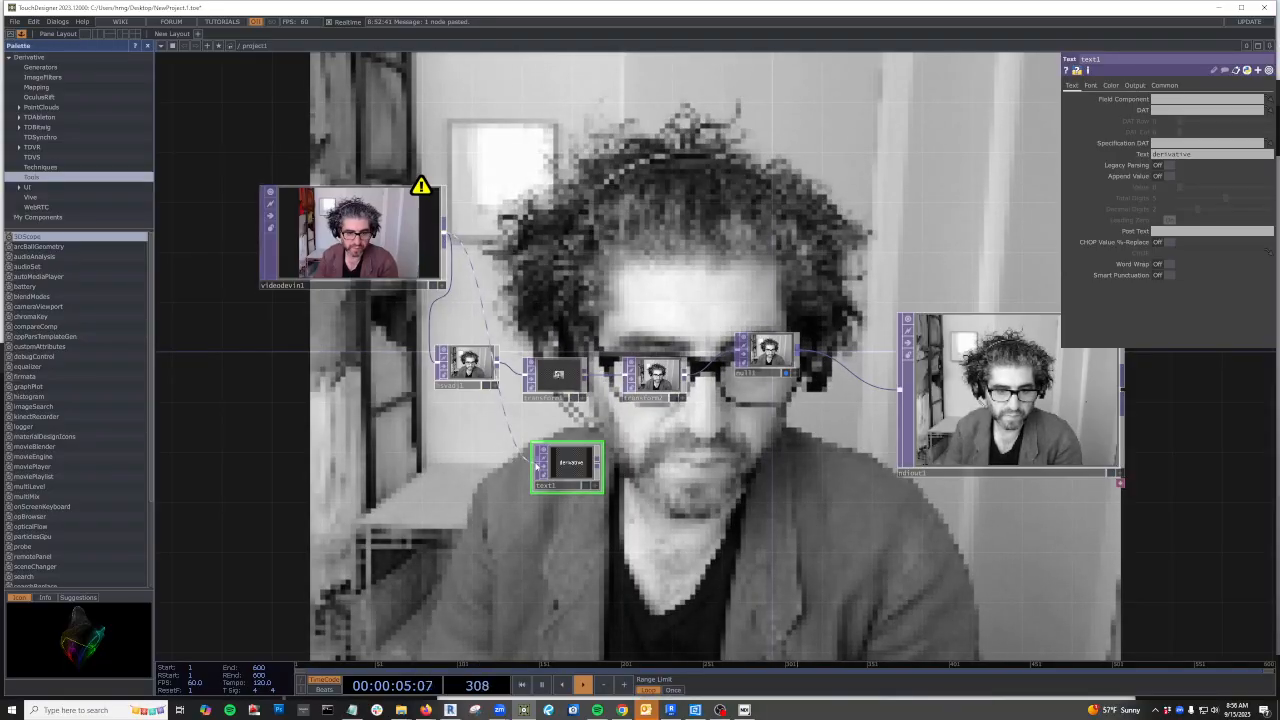
{"action": "left_click", "coordinate": [537, 463]}
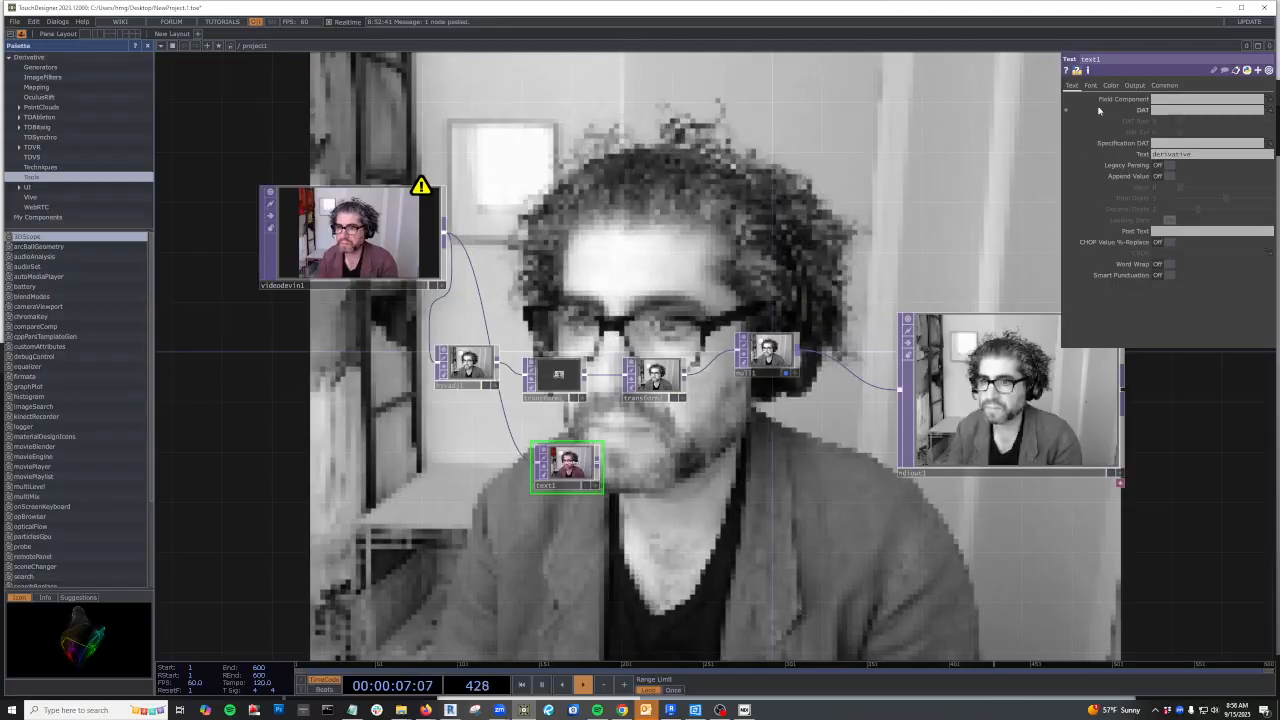
{"action": "left_click", "coordinate": [1134, 85]}
{"action": "left_click", "coordinate": [1200, 99]}
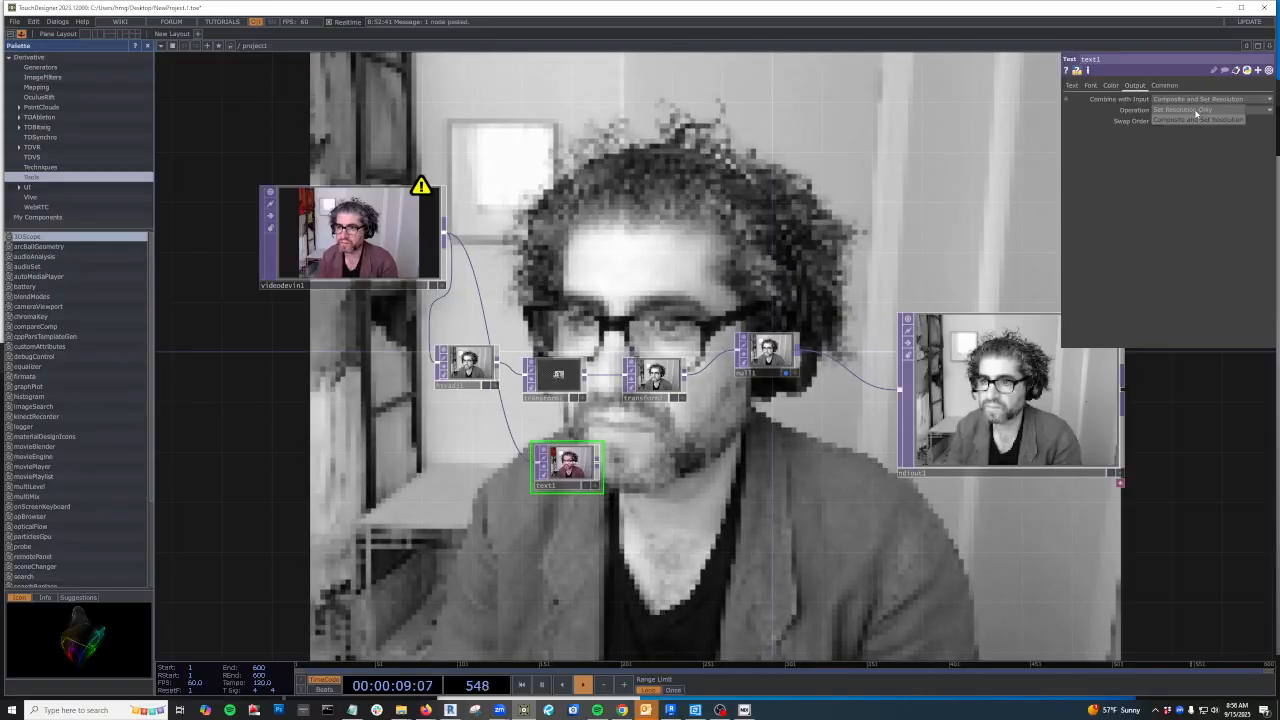
{"action": "left_click", "coordinate": [1196, 109]}
{"action": "left_click_drag", "start_coordinate": [567, 465], "coordinate": [542, 490]}
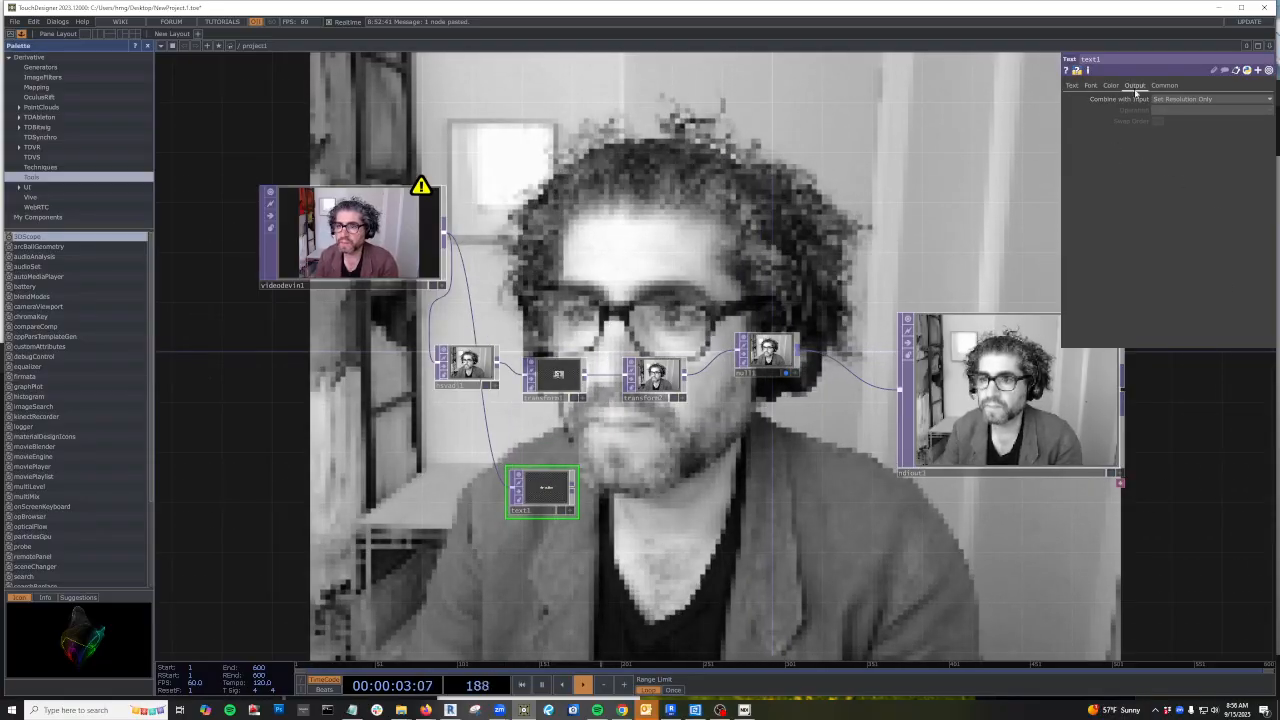
Set the Text TOP's font to DIN 1451 Std Mittelschrift
{"action": "left_click", "coordinate": [1071, 85]}
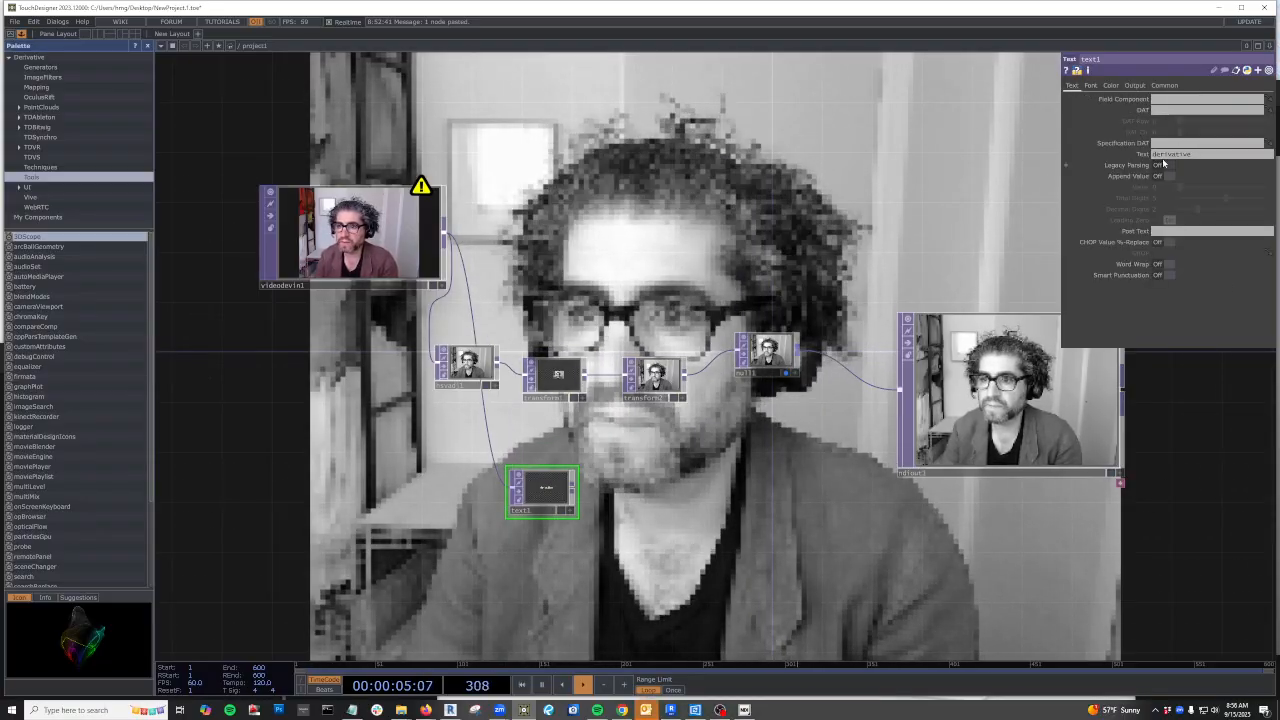
{"action": "left_click", "coordinate": [1091, 86]}
{"action": "left_click", "coordinate": [1220, 109]}
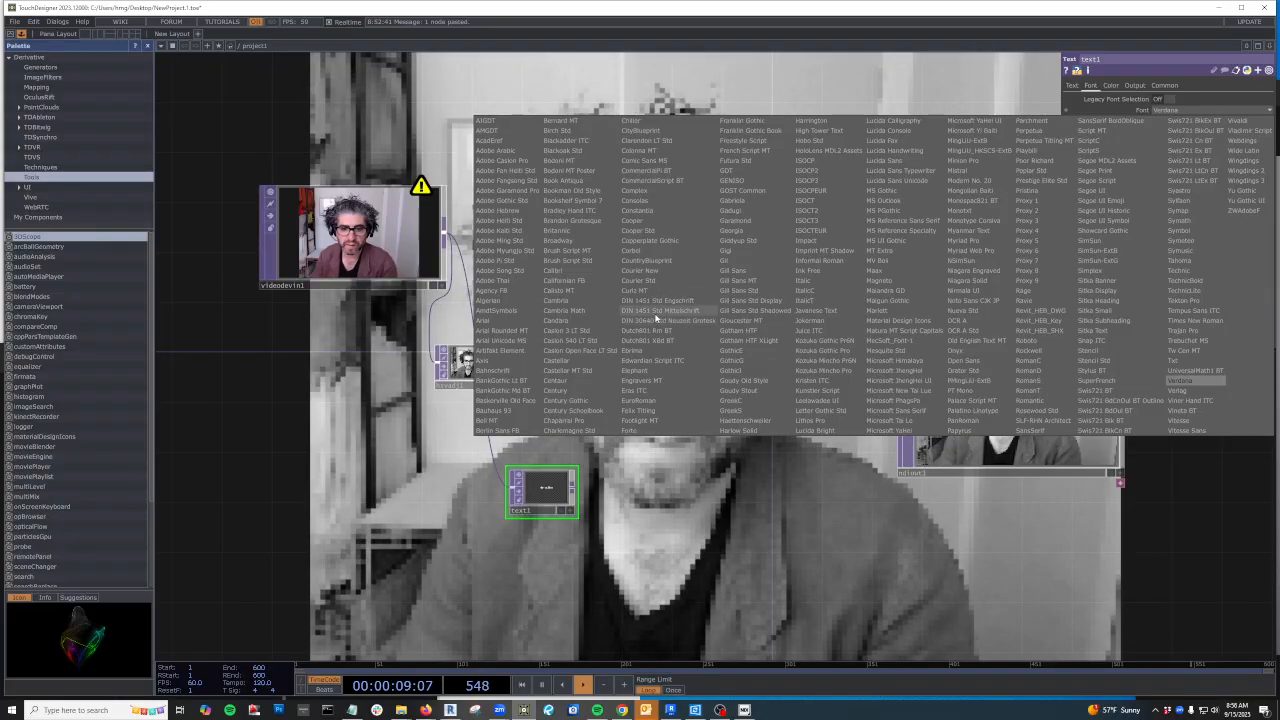
{"action": "left_click", "coordinate": [657, 313]}
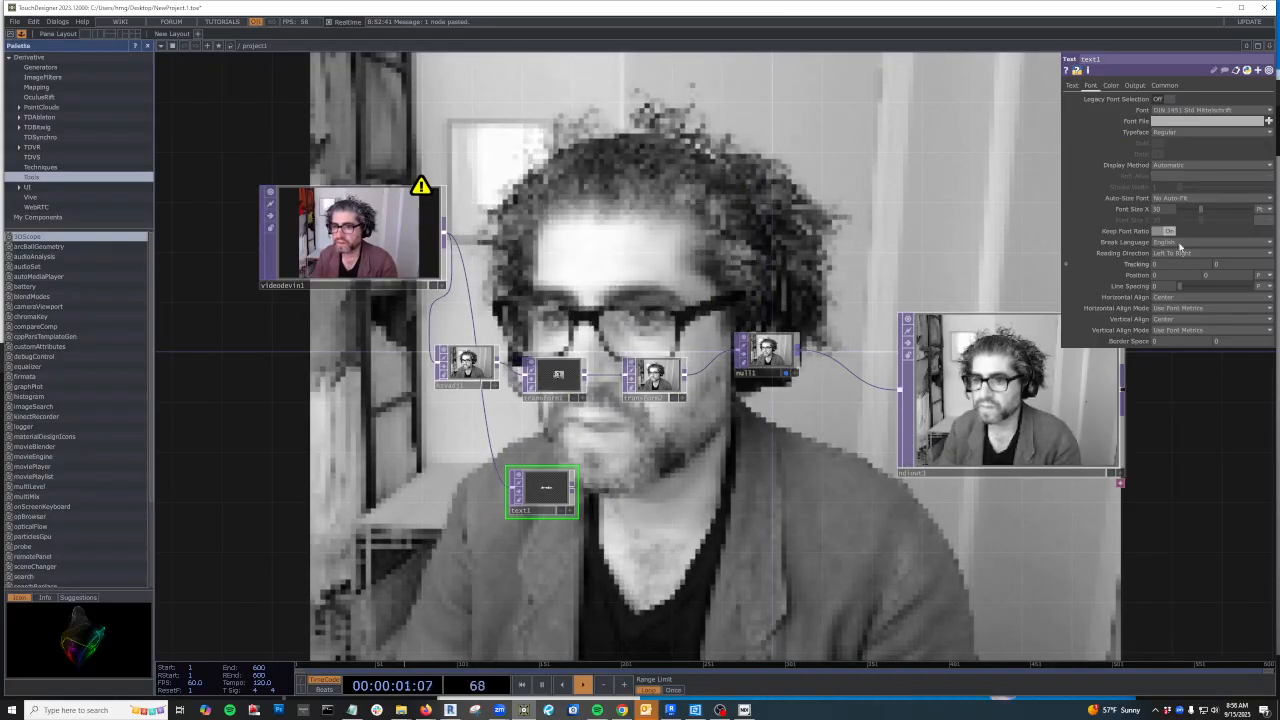
Align the Text TOP's text horizontally to Left and vertically to Bottom
{"action": "left_click", "coordinate": [1179, 297]}
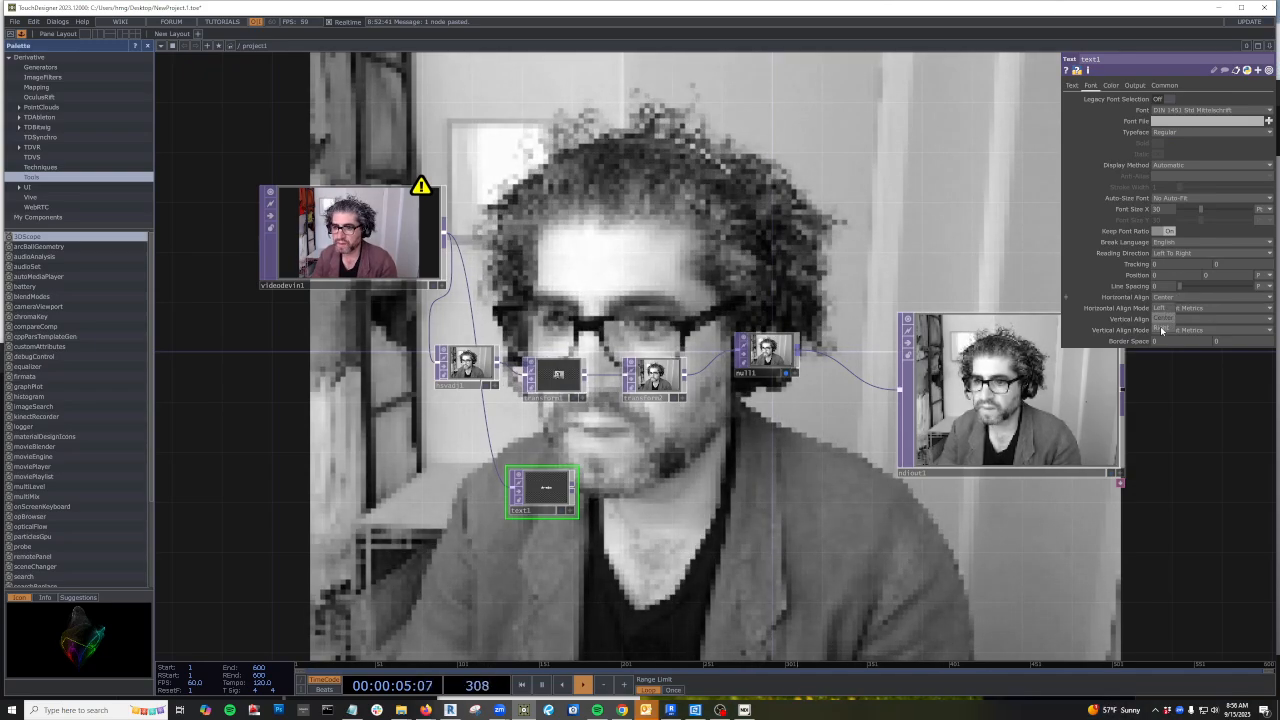
{"action": "left_click", "coordinate": [1160, 308]}
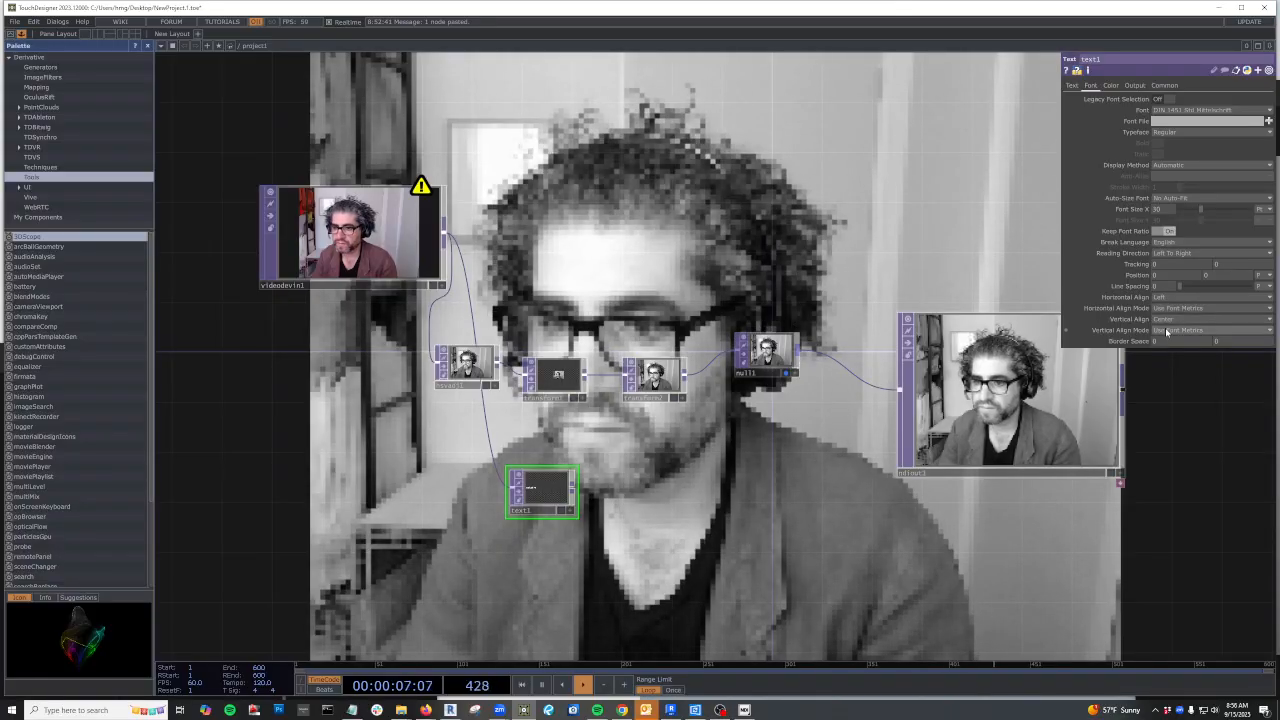
{"action": "left_click", "coordinate": [1163, 318]}
{"action": "left_click", "coordinate": [1163, 330]}
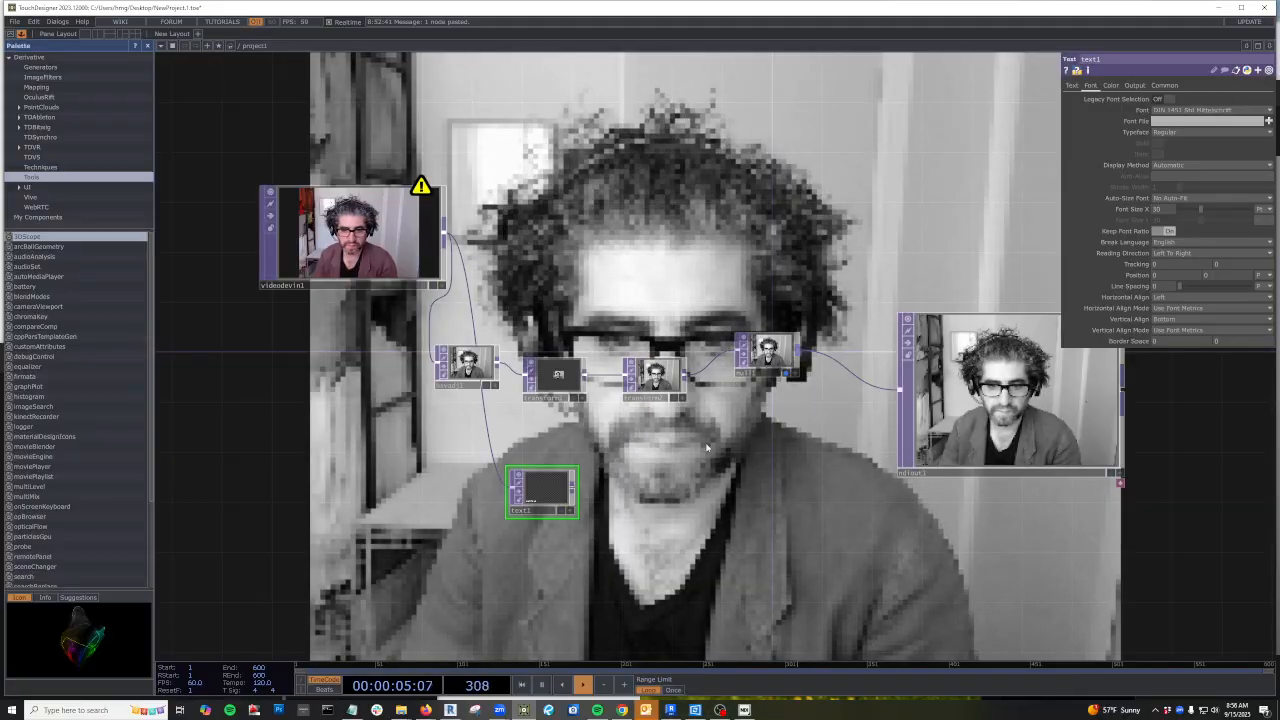
Composite the second Transform node and the Text TOP with operation Add, and feed the result into the Null node
{"action": "key", "text": "Tab"}
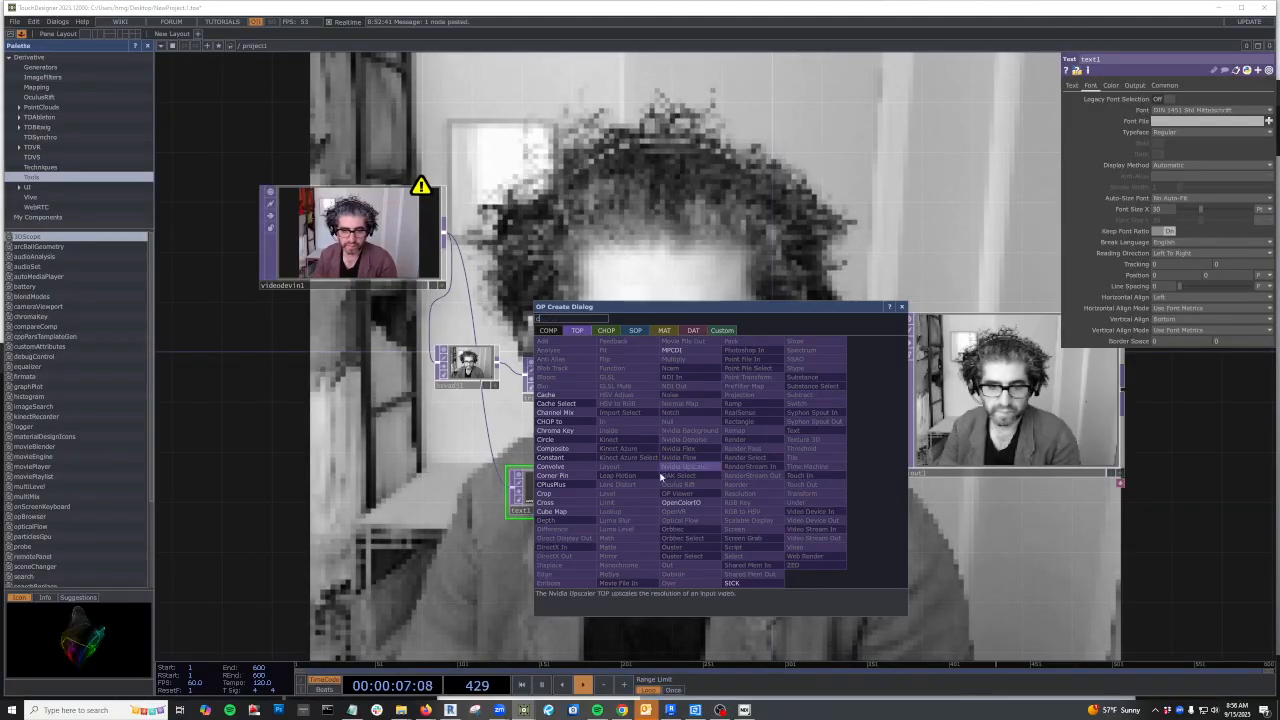
{"action": "left_click", "coordinate": [757, 470]}
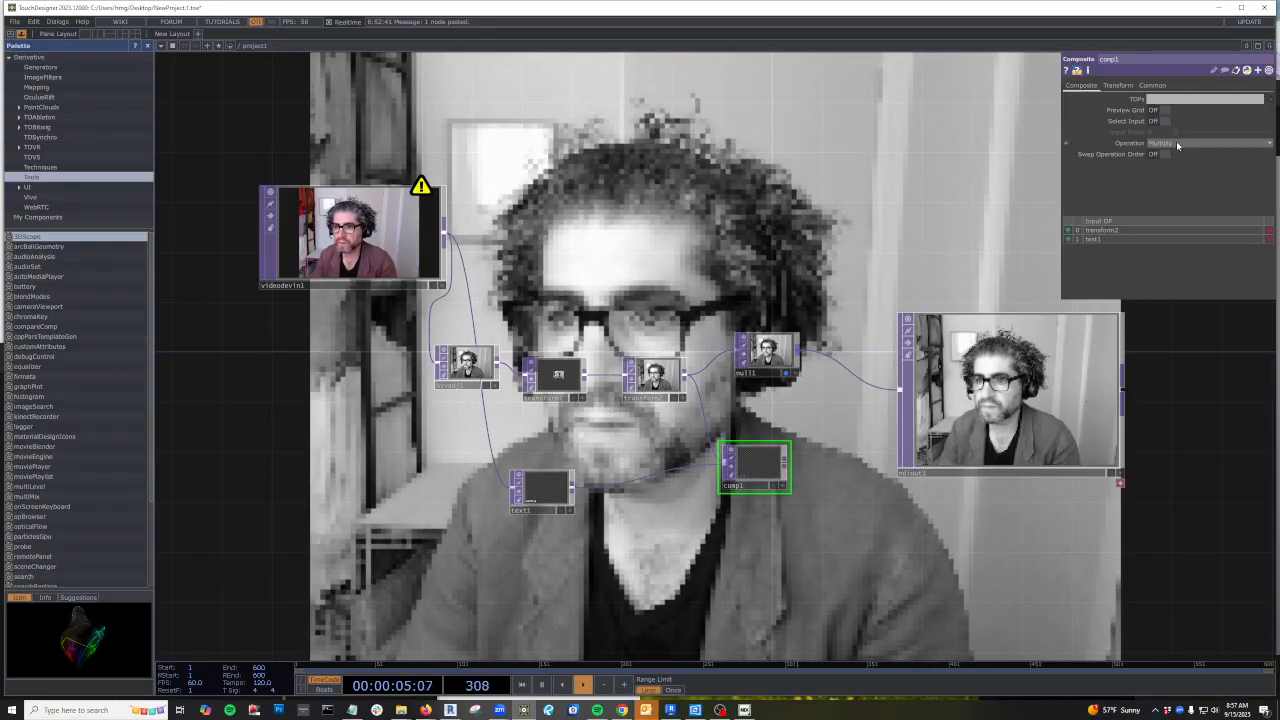
{"action": "left_click", "coordinate": [1176, 142]}
{"action": "left_click", "coordinate": [1168, 156]}
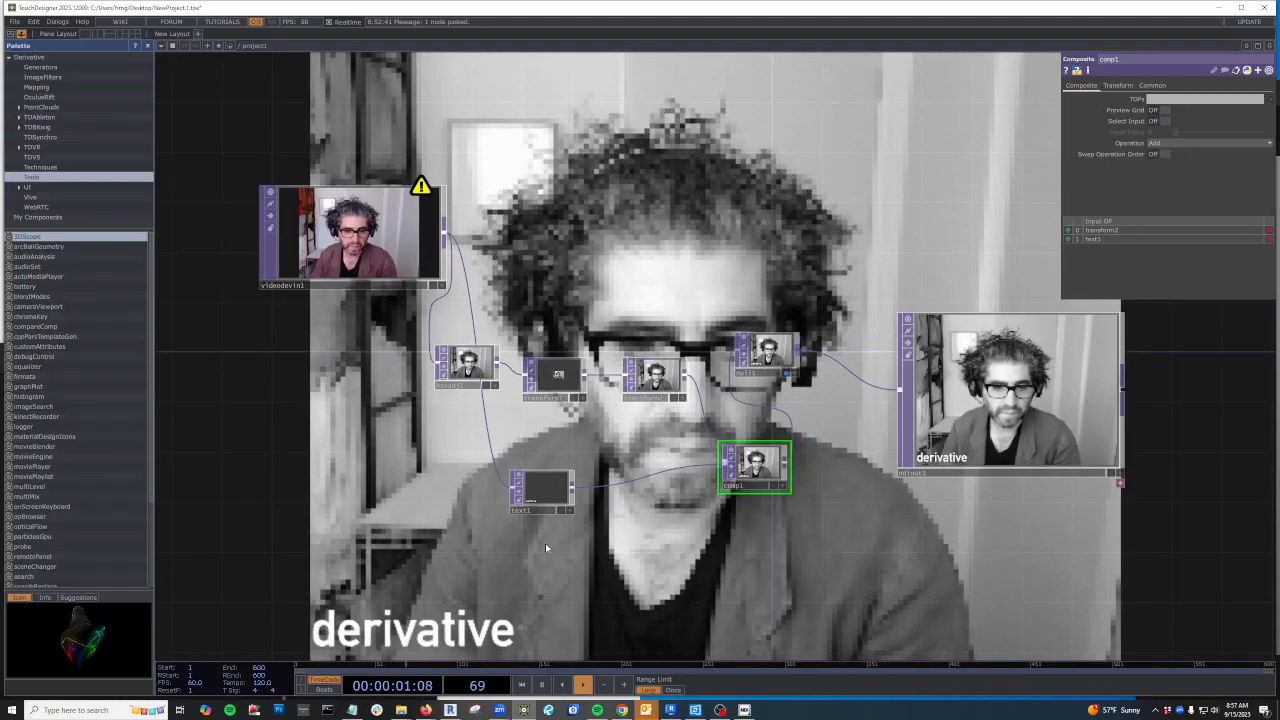
Select the Text TOP and show its text parameters
{"action": "left_click_drag", "start_coordinate": [546, 530], "coordinate": [545, 526]}
{"action": "left_click", "coordinate": [543, 487]}
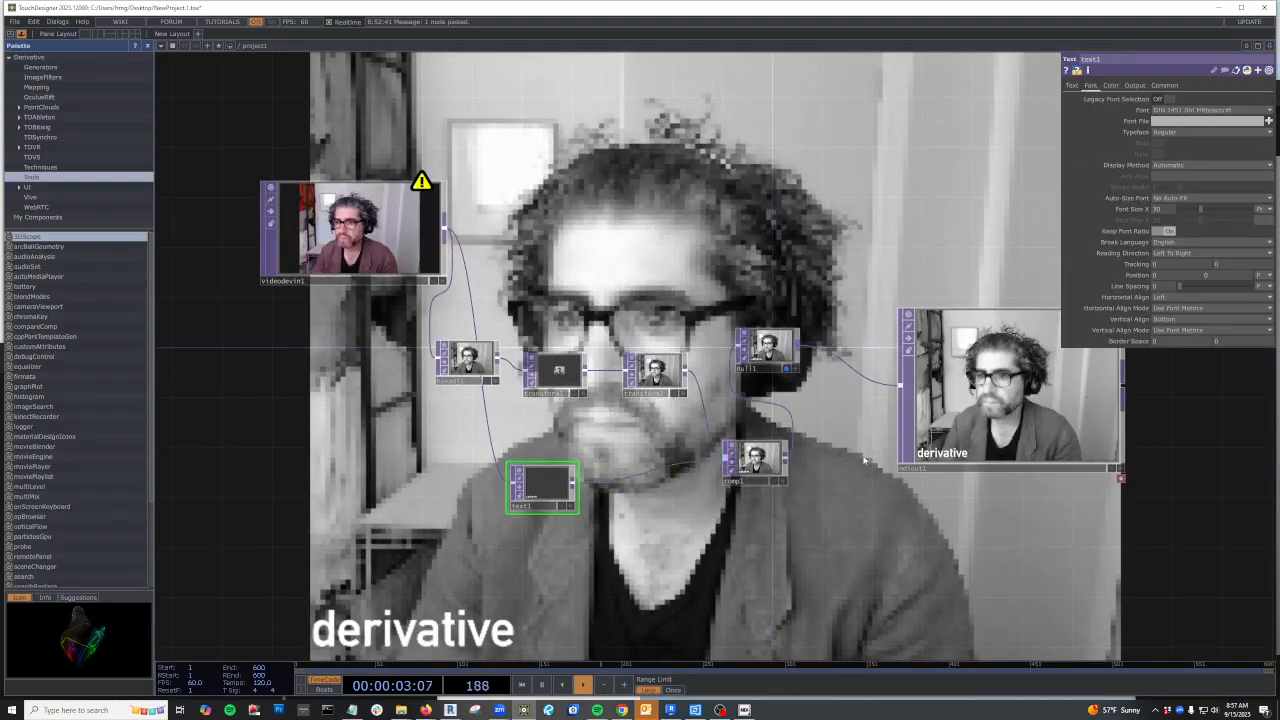
{"action": "left_click", "coordinate": [1073, 85]}
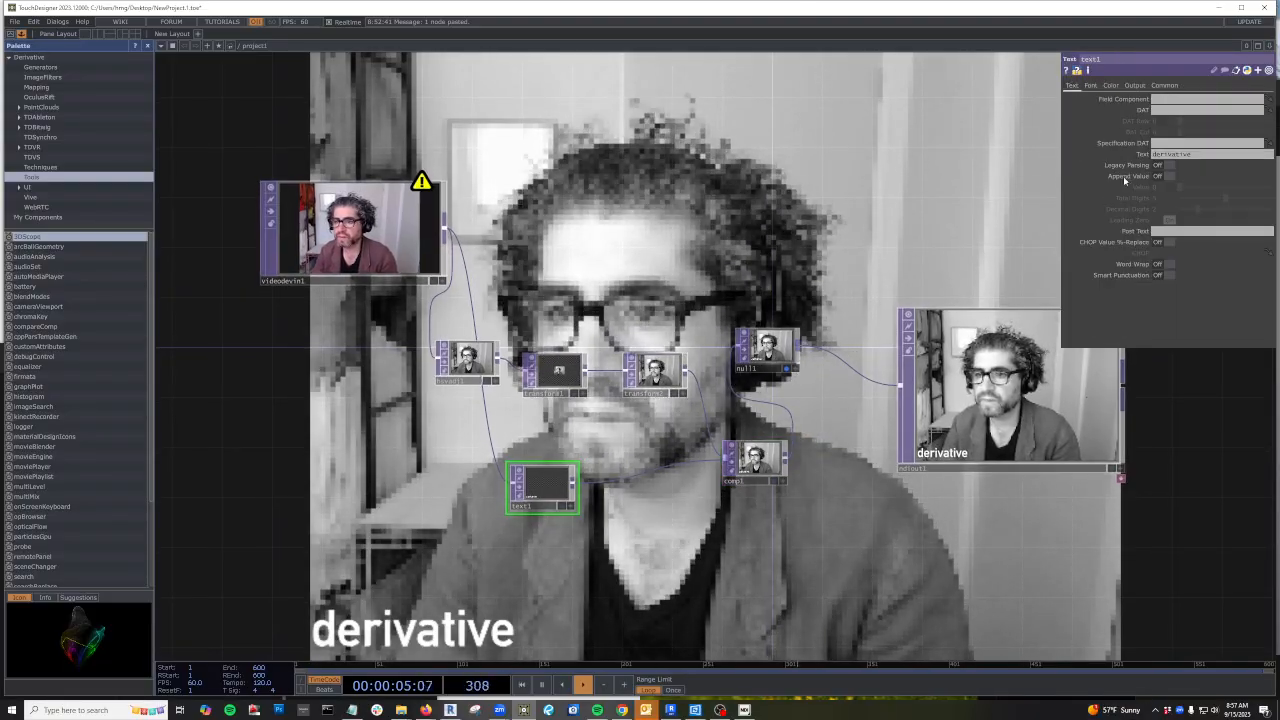
{"action": "key", "text": "Tab"}
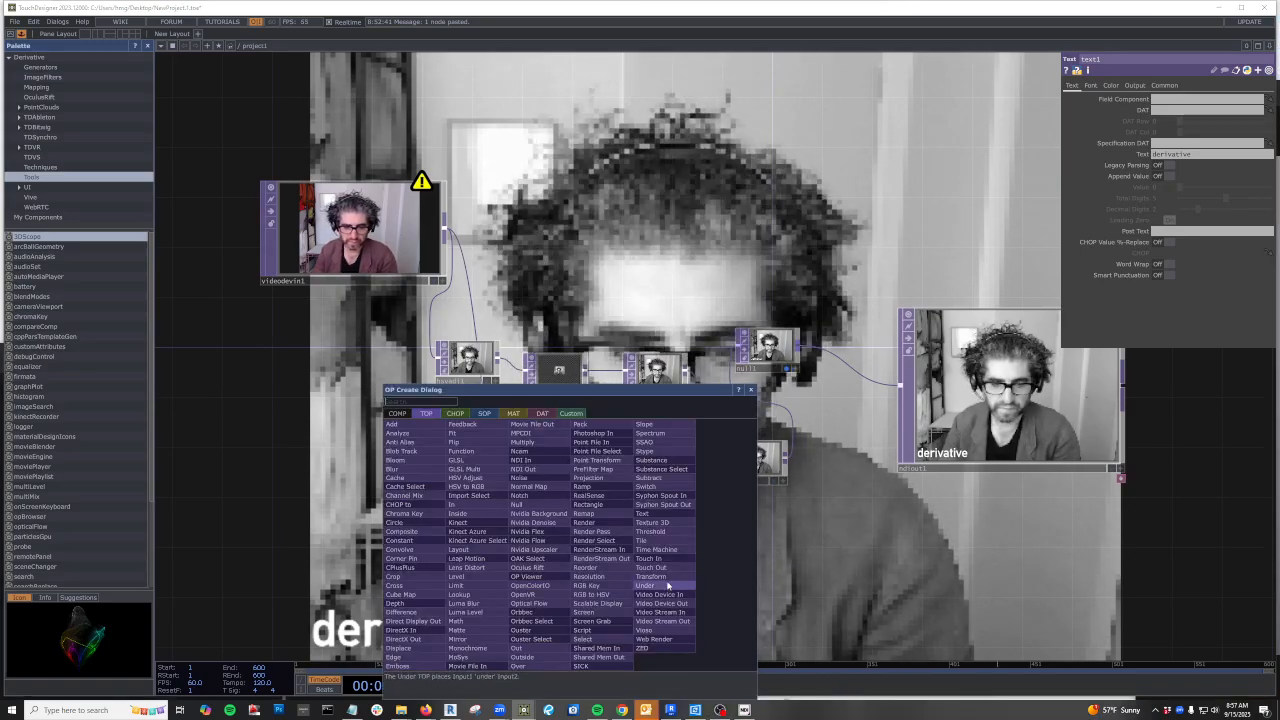
{"action": "type", "text": "c"}
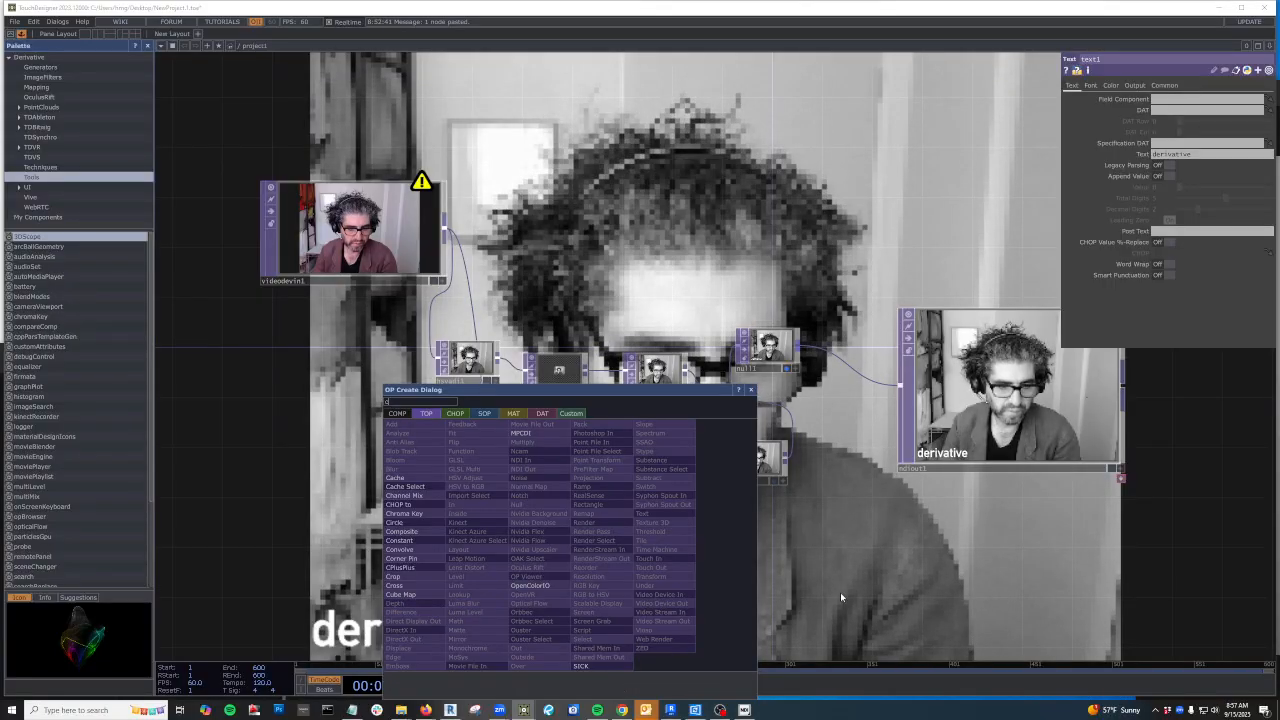
{"action": "key", "text": "Escape"}
Add a Clock CHOP below the Text TOP
{"action": "key", "text": "Tab"}
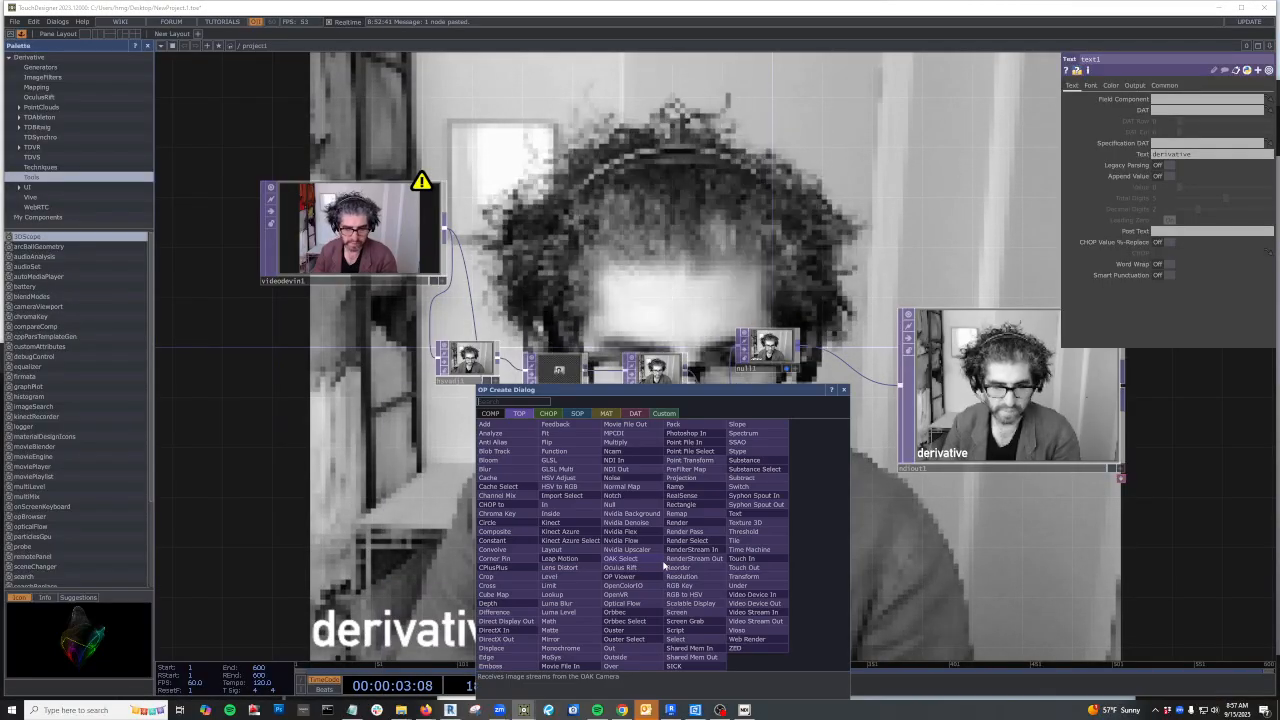
{"action": "key", "text": "Tab"}
{"action": "type", "text": "c"}
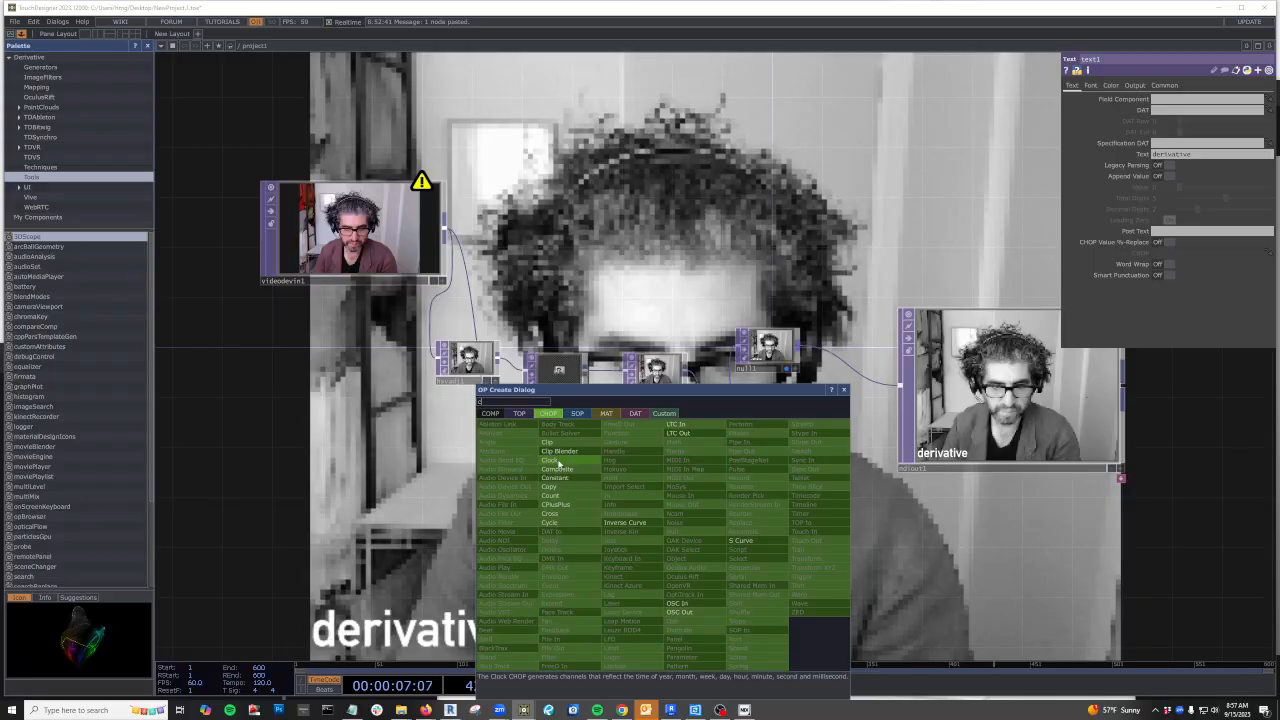
{"action": "left_click", "coordinate": [559, 460]}
{"action": "left_click", "coordinate": [525, 575]}
Link the Clock CHOP's msec channel to the Text TOP's Text parameter as a CHOP reference
{"action": "scroll", "coordinate": [527, 578], "scroll_direction": "up", "scroll_amount": 4}
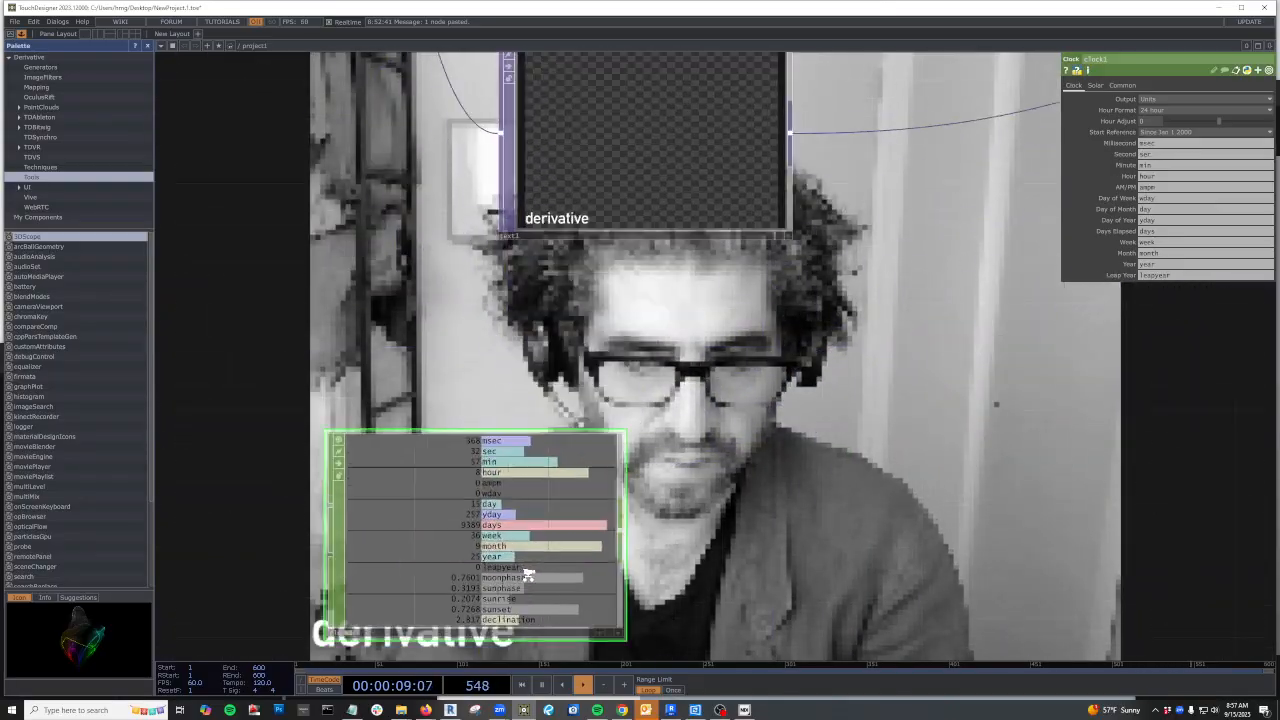
{"action": "scroll", "coordinate": [528, 577], "scroll_direction": "up", "scroll_amount": 2}
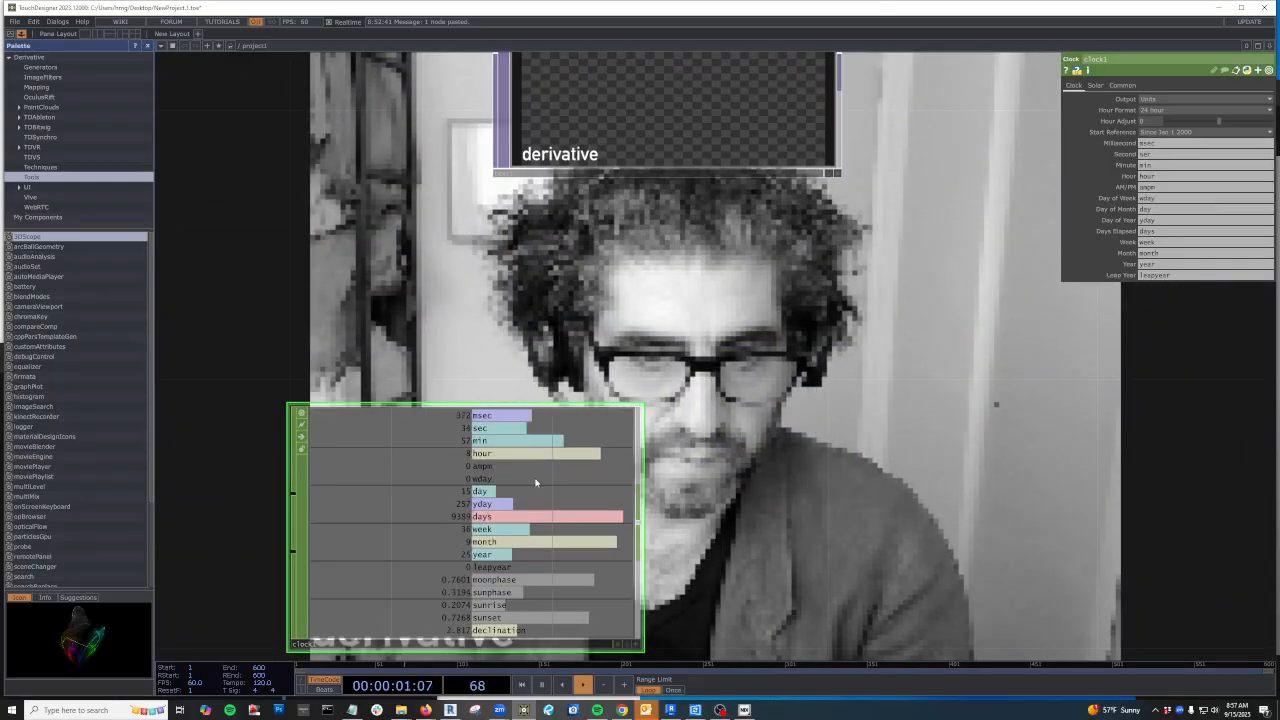
{"action": "scroll", "coordinate": [529, 478], "scroll_direction": "down", "scroll_amount": 3}
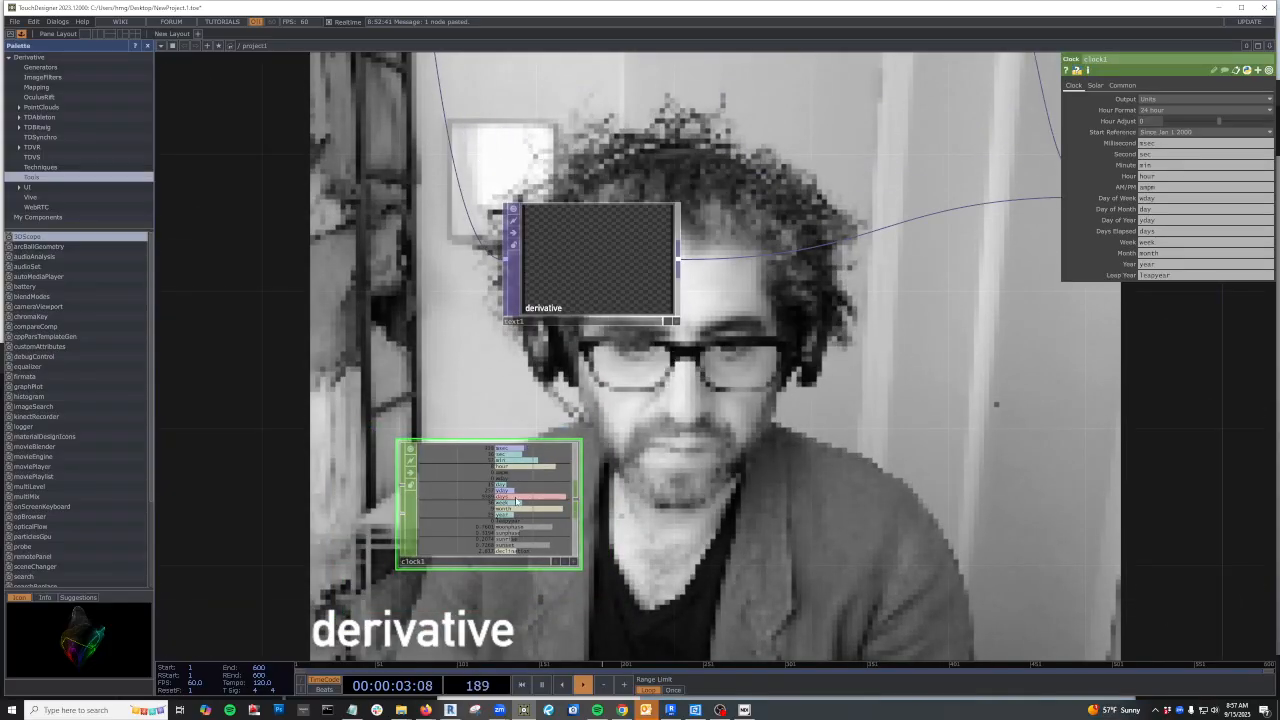
{"action": "left_click", "coordinate": [617, 263]}
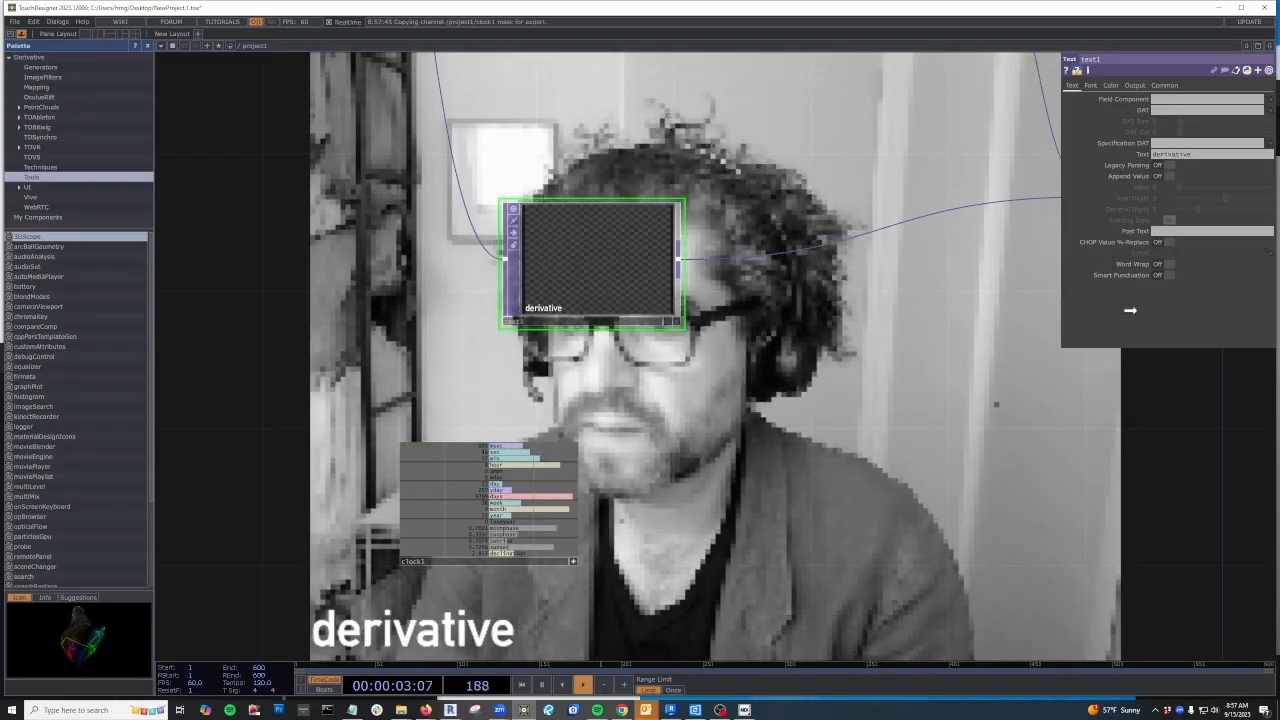
{"action": "left_click_drag", "start_coordinate": [1183, 155], "coordinate": [1190, 158]}
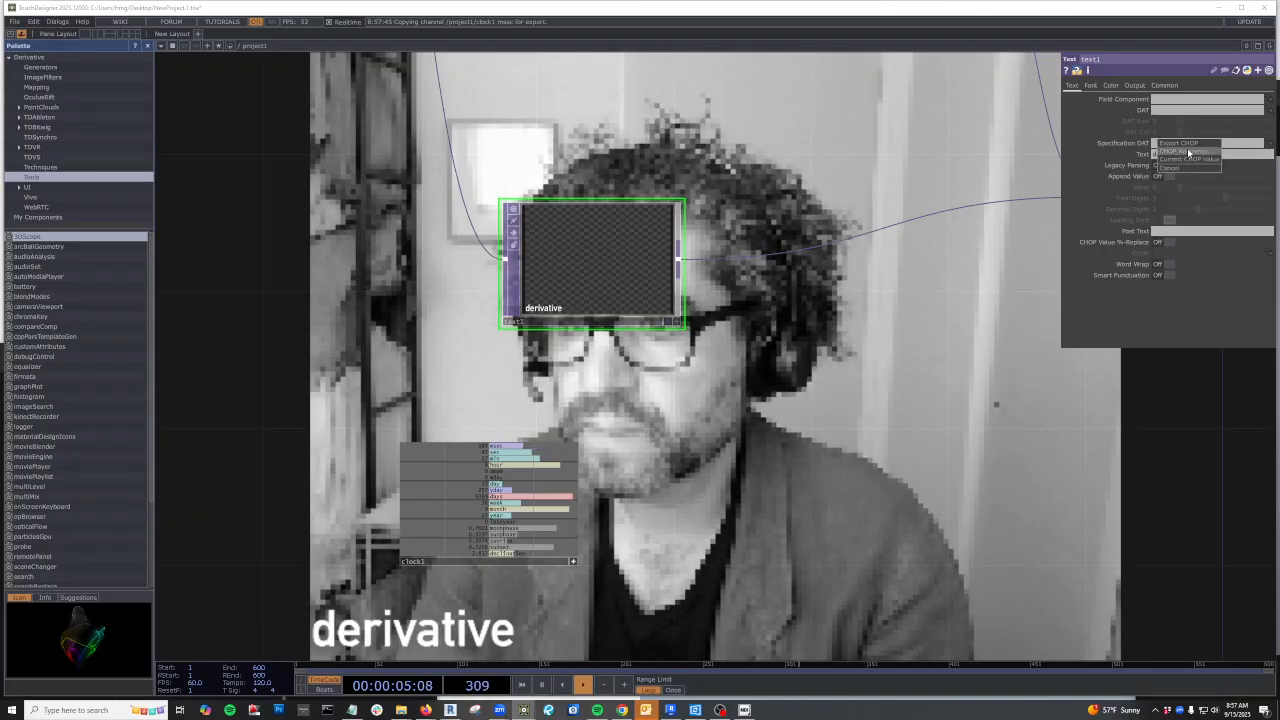
{"action": "left_click", "coordinate": [1186, 151]}
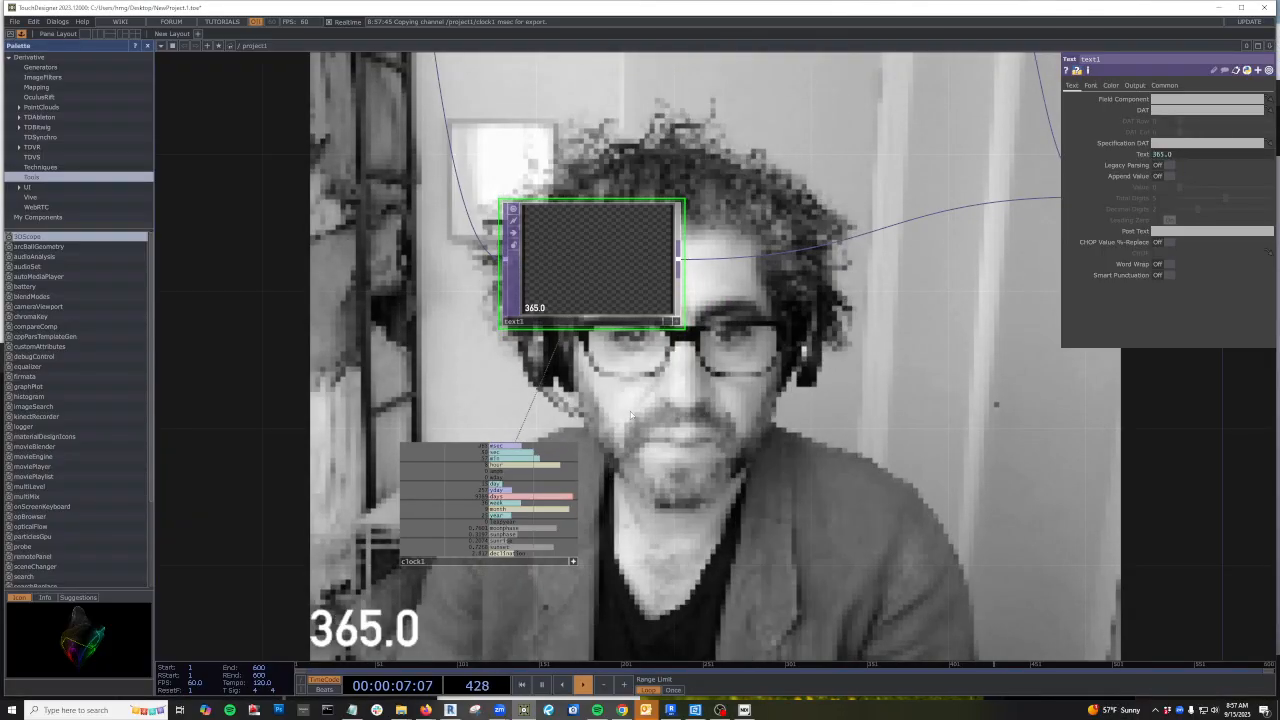
Bring the Zoom meeting window into view to check the clock text in the video, and move it away again
{"action": "scroll", "coordinate": [640, 425], "scroll_direction": "down", "scroll_amount": 4}
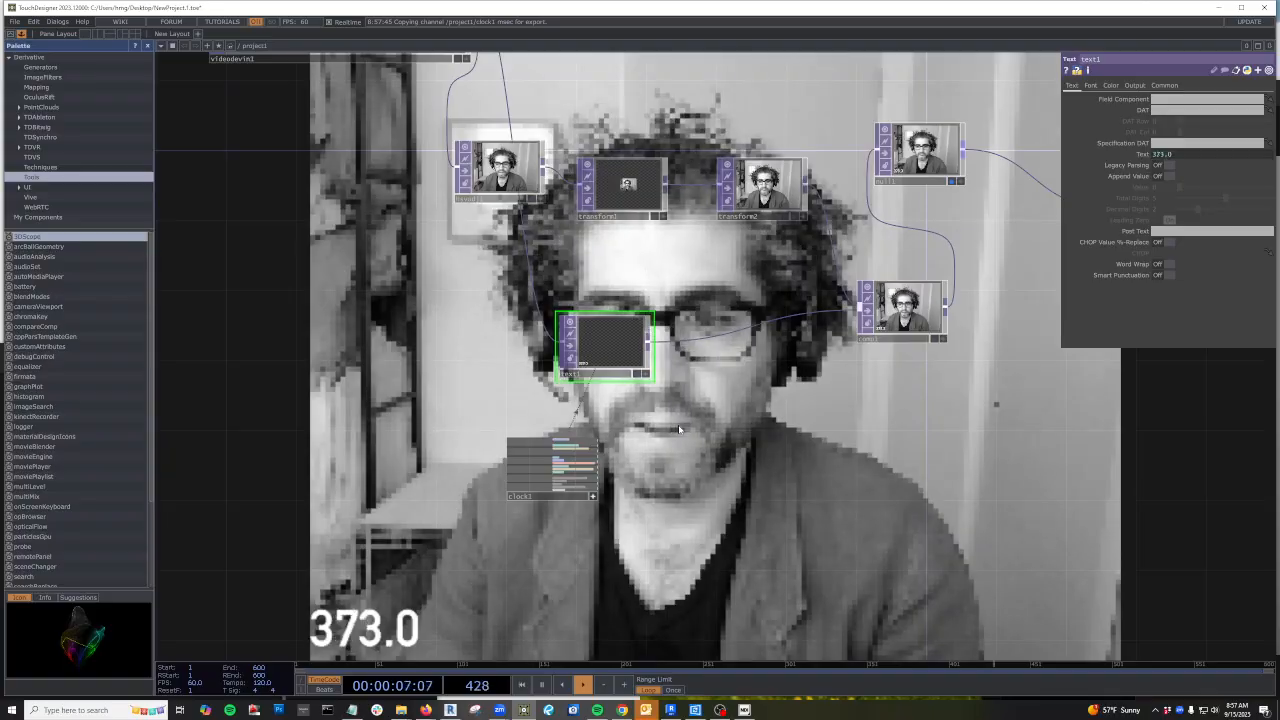
{"action": "left_click_drag", "start_coordinate": [1279, 12], "coordinate": [810, 80]}
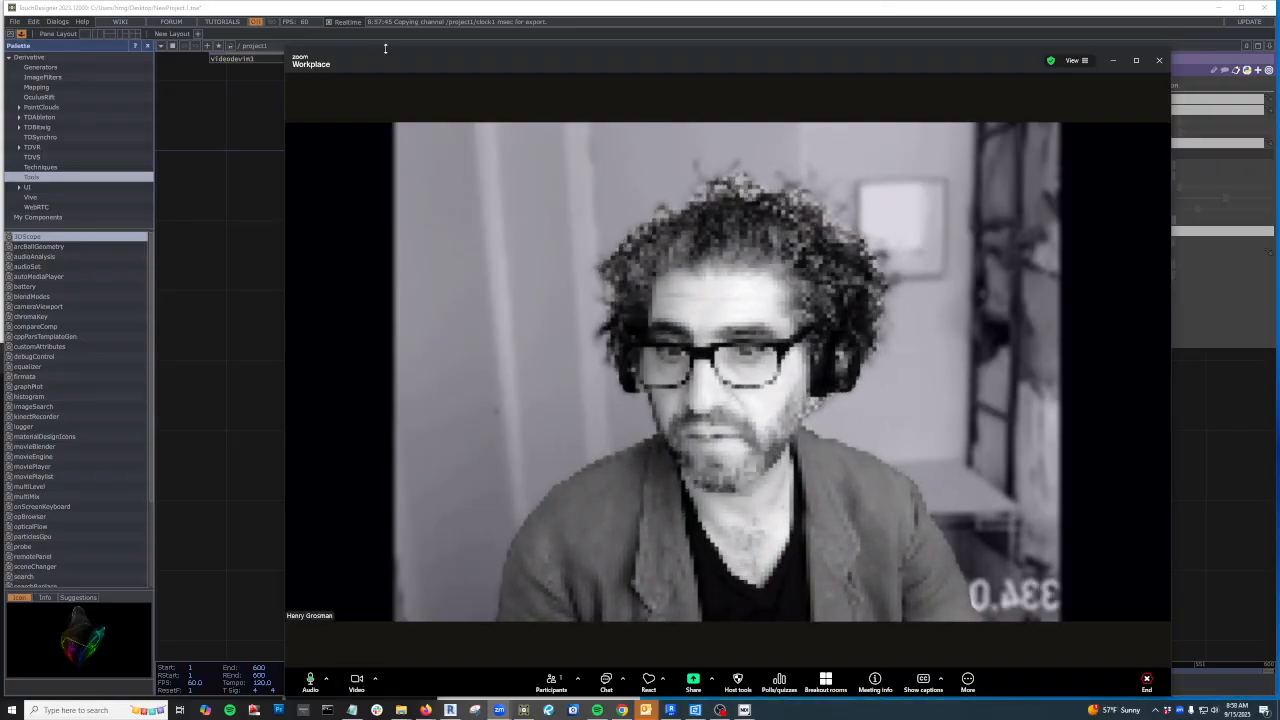
{"action": "left_click_drag", "start_coordinate": [398, 57], "coordinate": [1279, 70]}
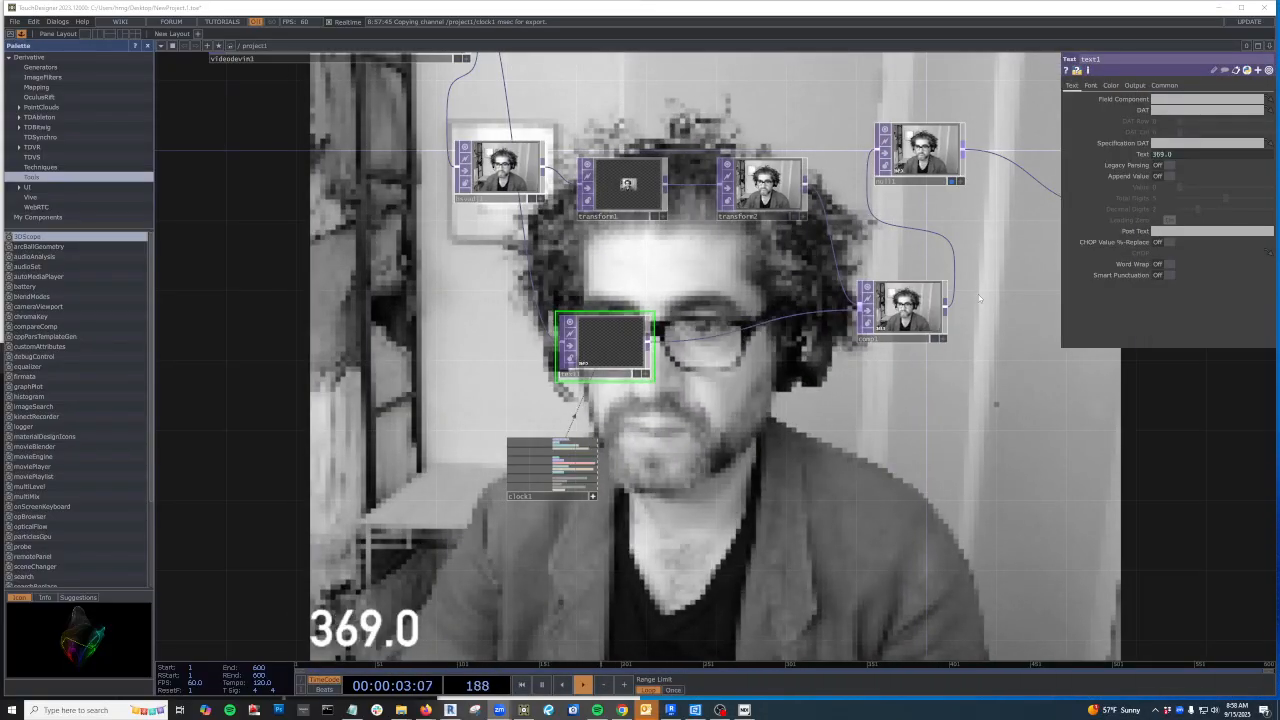
Insert a Flip TOP between the Null and NDI Out nodes and turn on Flip X
{"action": "scroll", "coordinate": [990, 440], "scroll_direction": "down", "scroll_amount": 6}
{"action": "scroll", "coordinate": [990, 420], "scroll_direction": "up", "scroll_amount": 6}
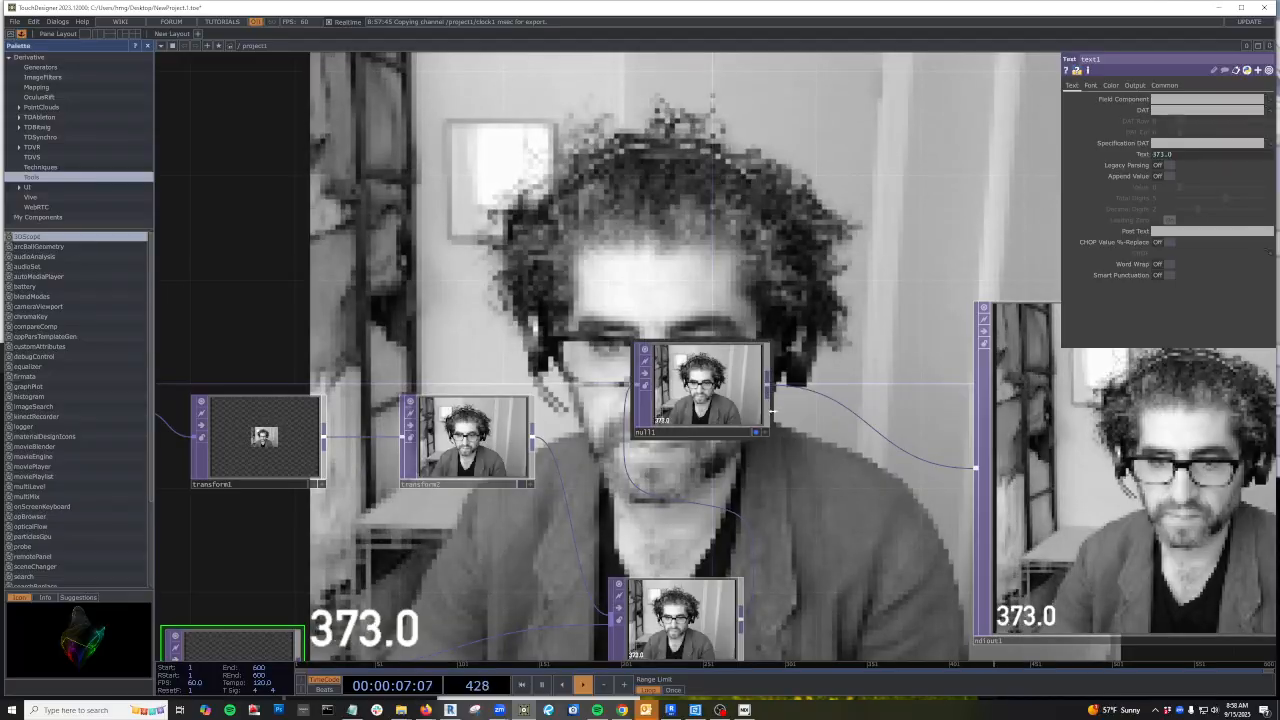
{"action": "key", "text": "Tab"}
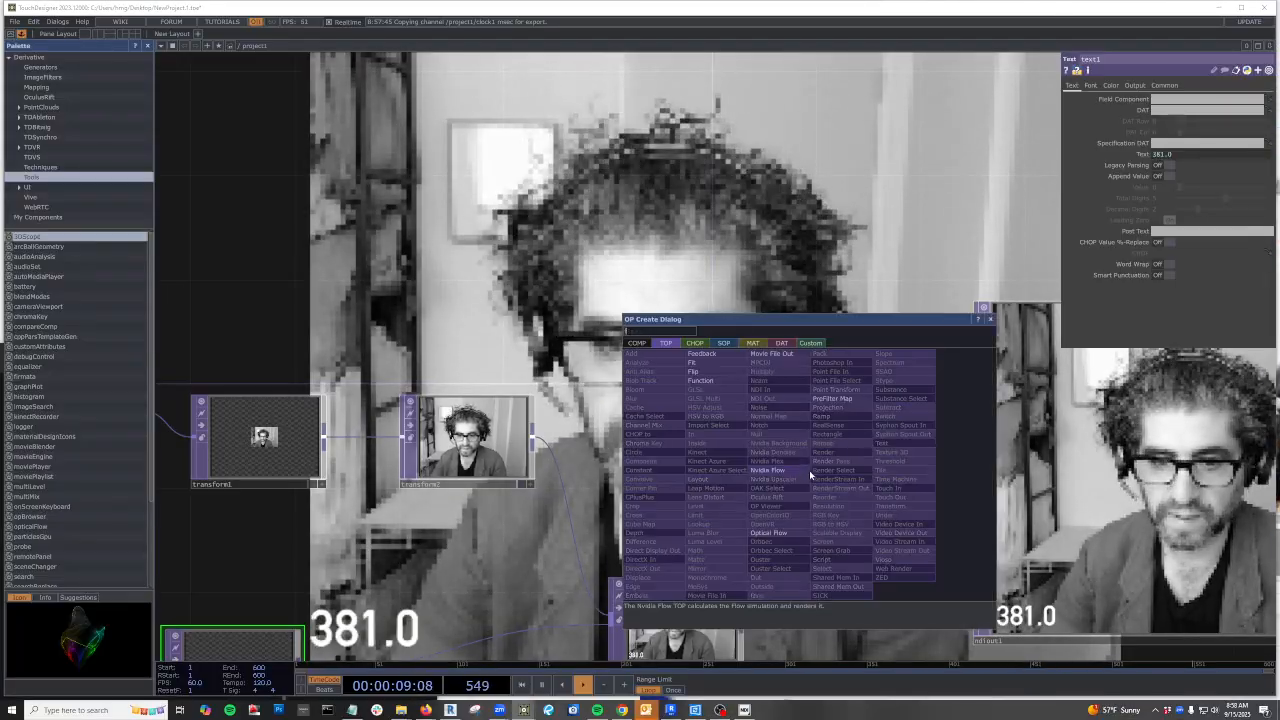
{"action": "left_click", "coordinate": [700, 372]}
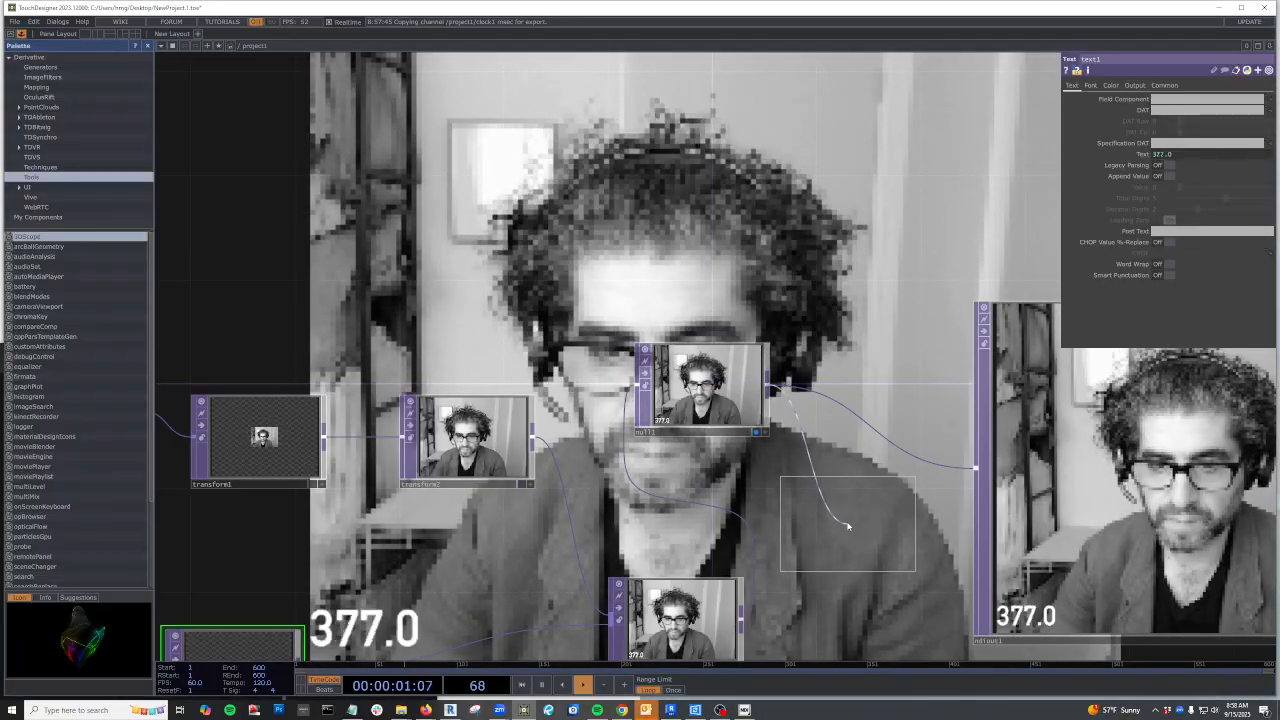
{"action": "left_click", "coordinate": [922, 522]}
{"action": "left_click_drag", "start_coordinate": [922, 523], "coordinate": [896, 523]}
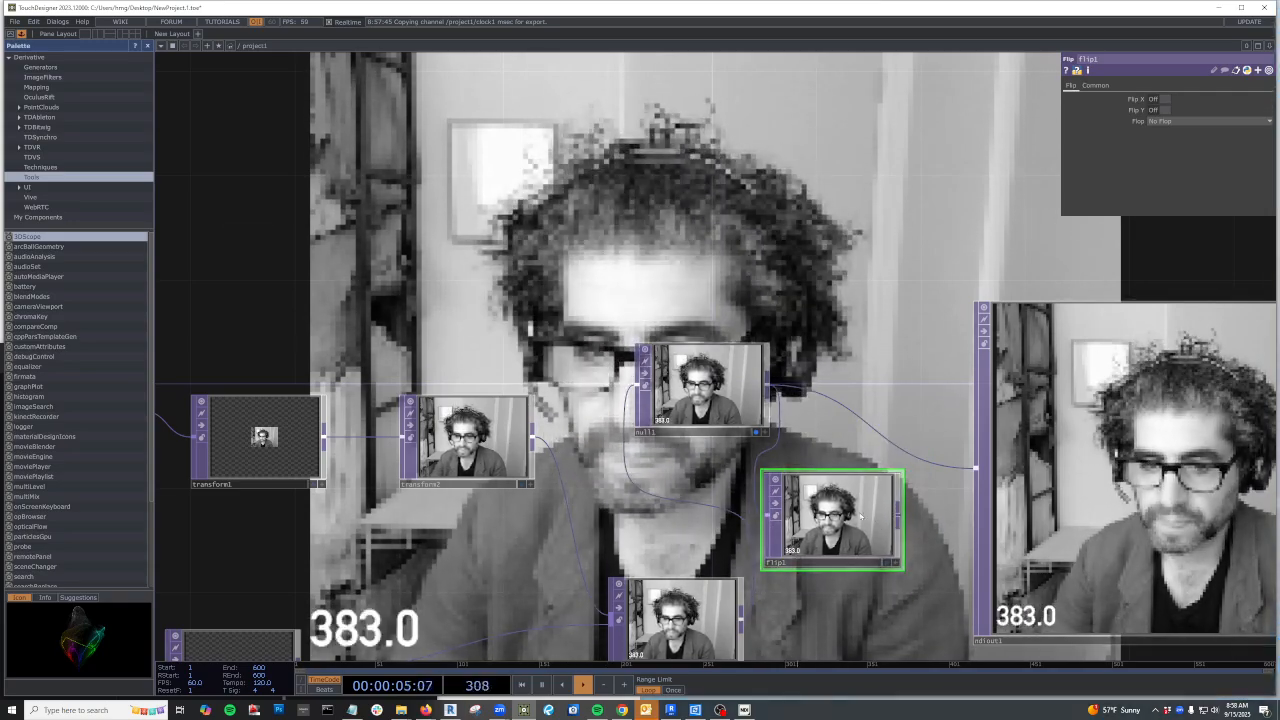
{"action": "left_click_drag", "start_coordinate": [898, 517], "coordinate": [975, 467]}
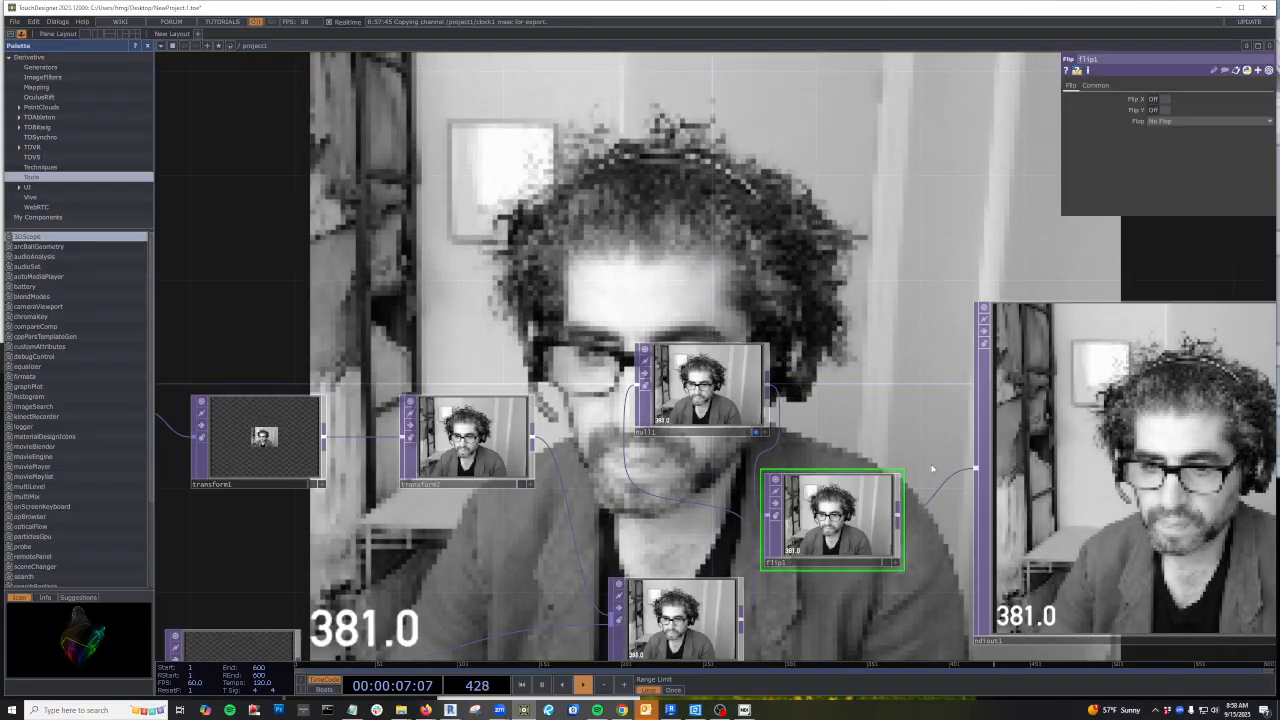
{"action": "left_click", "coordinate": [1163, 99]}
Check the flipped video in the Zoom meeting and tile the Zoom window side by side with TouchDesigner
{"action": "left_click_drag", "start_coordinate": [1279, 100], "coordinate": [671, 55]}
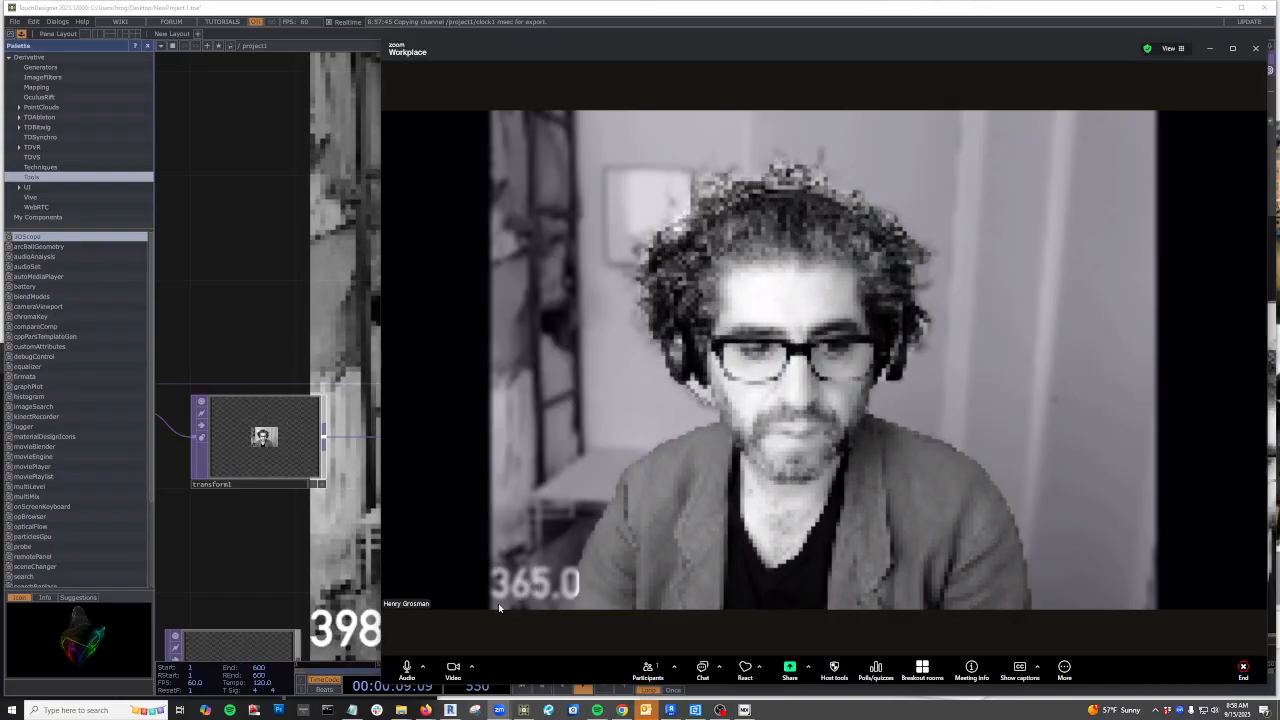
{"action": "left_click_drag", "start_coordinate": [512, 45], "coordinate": [1275, 45]}
{"action": "left_click", "coordinate": [105, 120]}
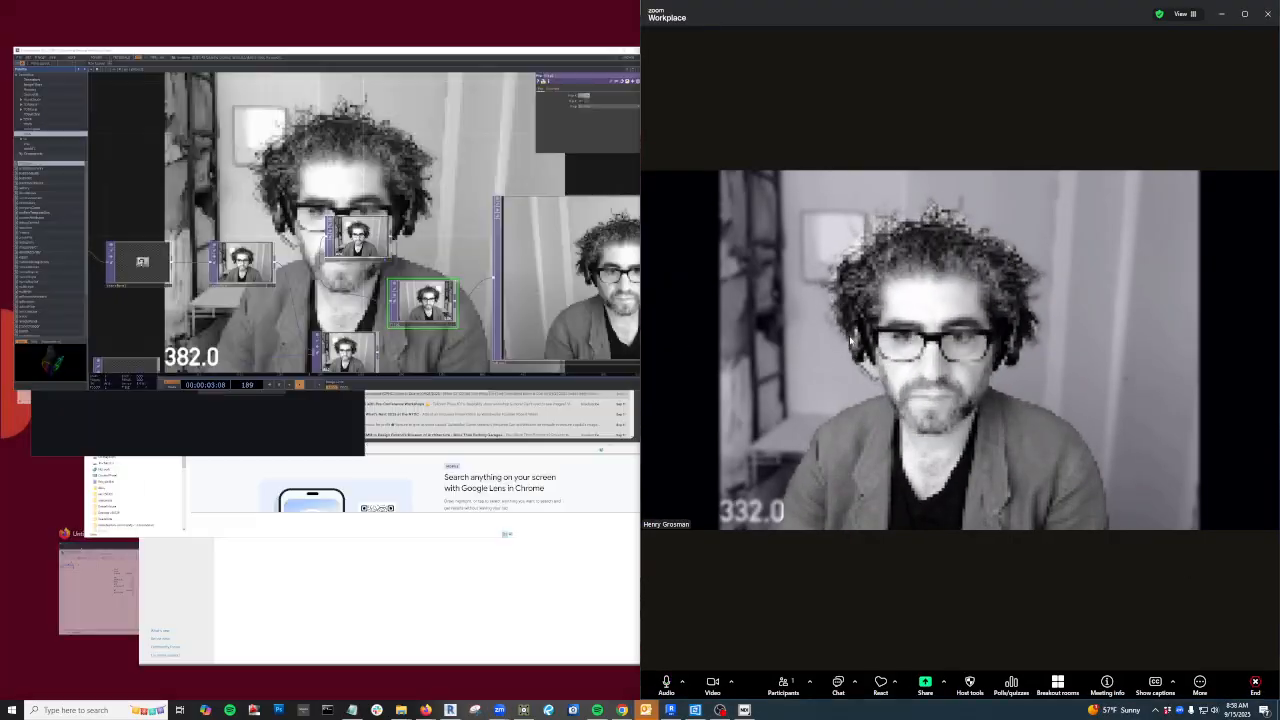
Maximize TouchDesigner and rewire the HSV Adjust output into the Composite so the clock text is composited before the two Transform TOPs
{"action": "key", "text": "super+Up"}
{"action": "scroll", "coordinate": [473, 459], "scroll_direction": "up", "scroll_amount": 3}
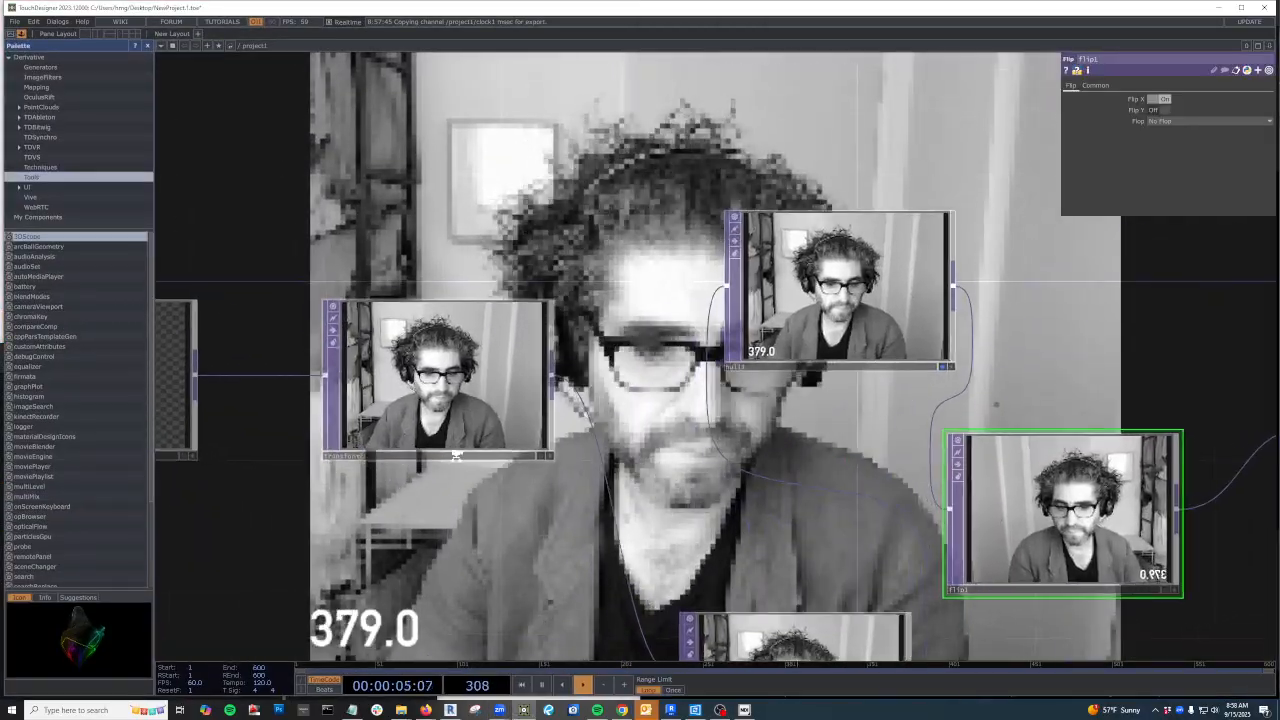
{"action": "scroll", "coordinate": [458, 458], "scroll_direction": "down", "scroll_amount": 4}
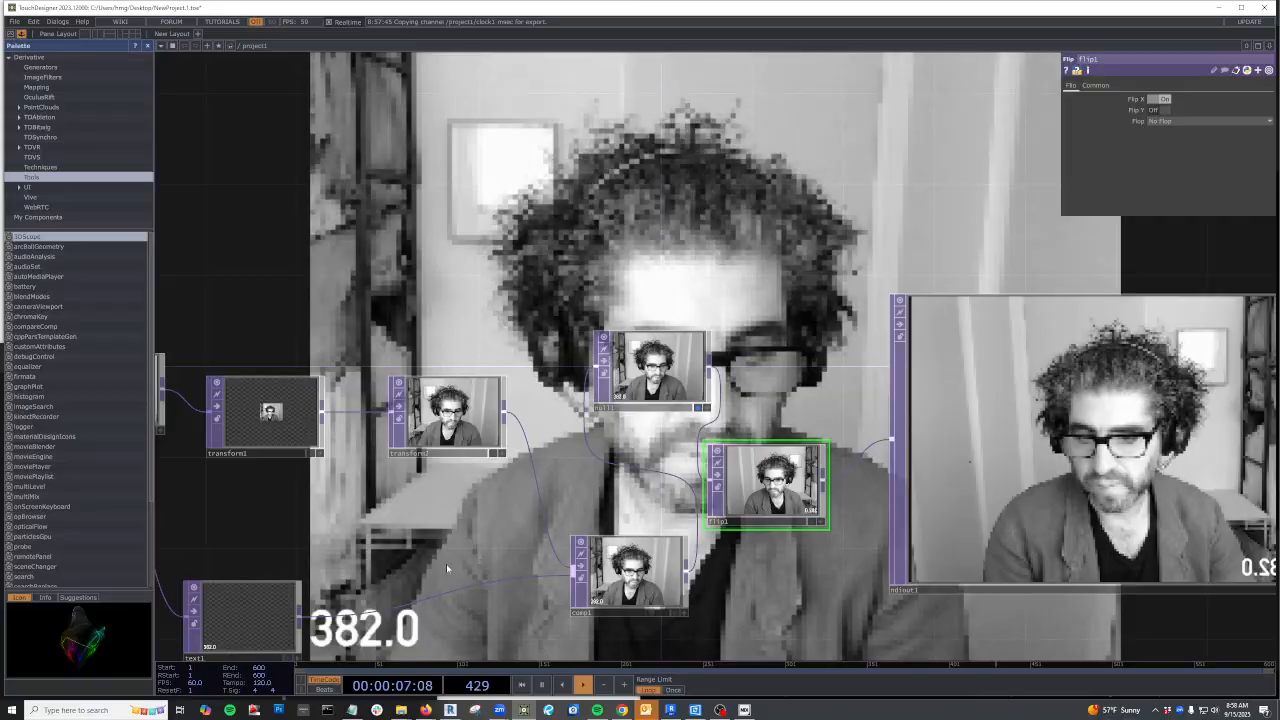
{"action": "left_click_drag", "start_coordinate": [446, 563], "coordinate": [577, 448]}
{"action": "scroll", "coordinate": [576, 436], "scroll_direction": "down", "scroll_amount": 1}
{"action": "scroll", "coordinate": [576, 436], "scroll_direction": "down", "scroll_amount": 2}
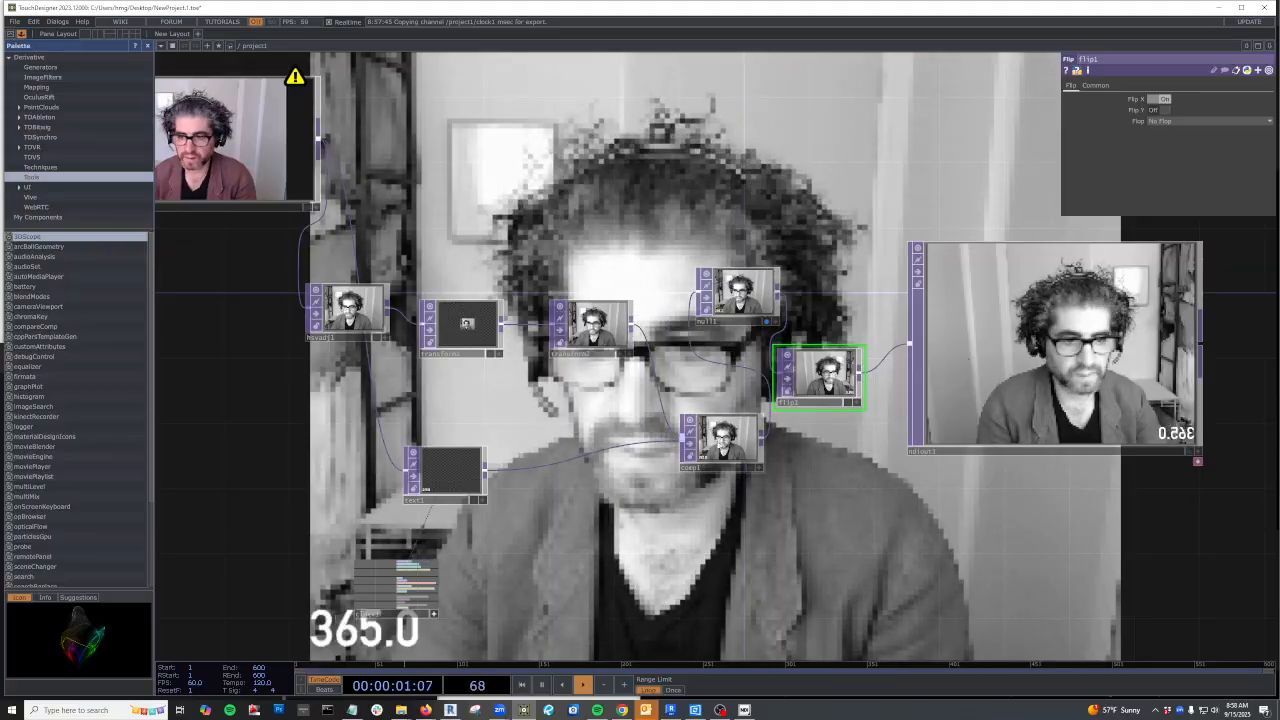
{"action": "left_click_drag", "start_coordinate": [744, 464], "coordinate": [582, 466]}
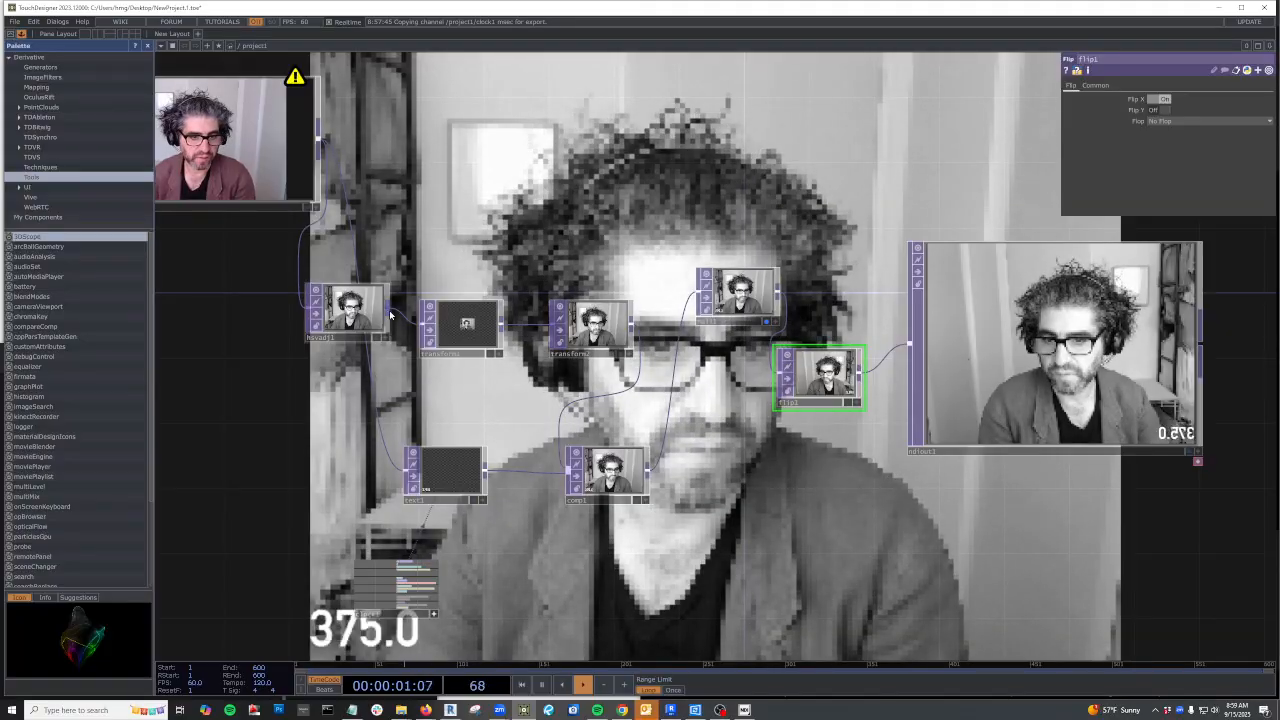
{"action": "left_click", "coordinate": [421, 321]}
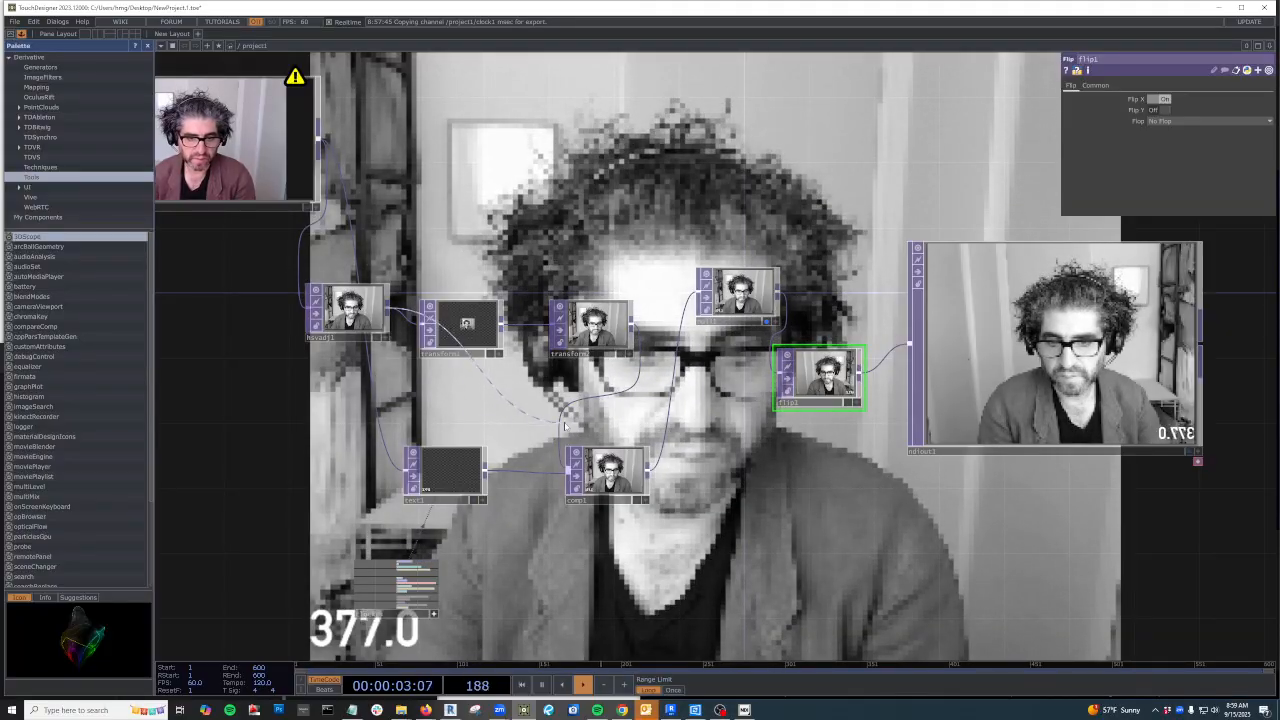
{"action": "left_click", "coordinate": [560, 425]}
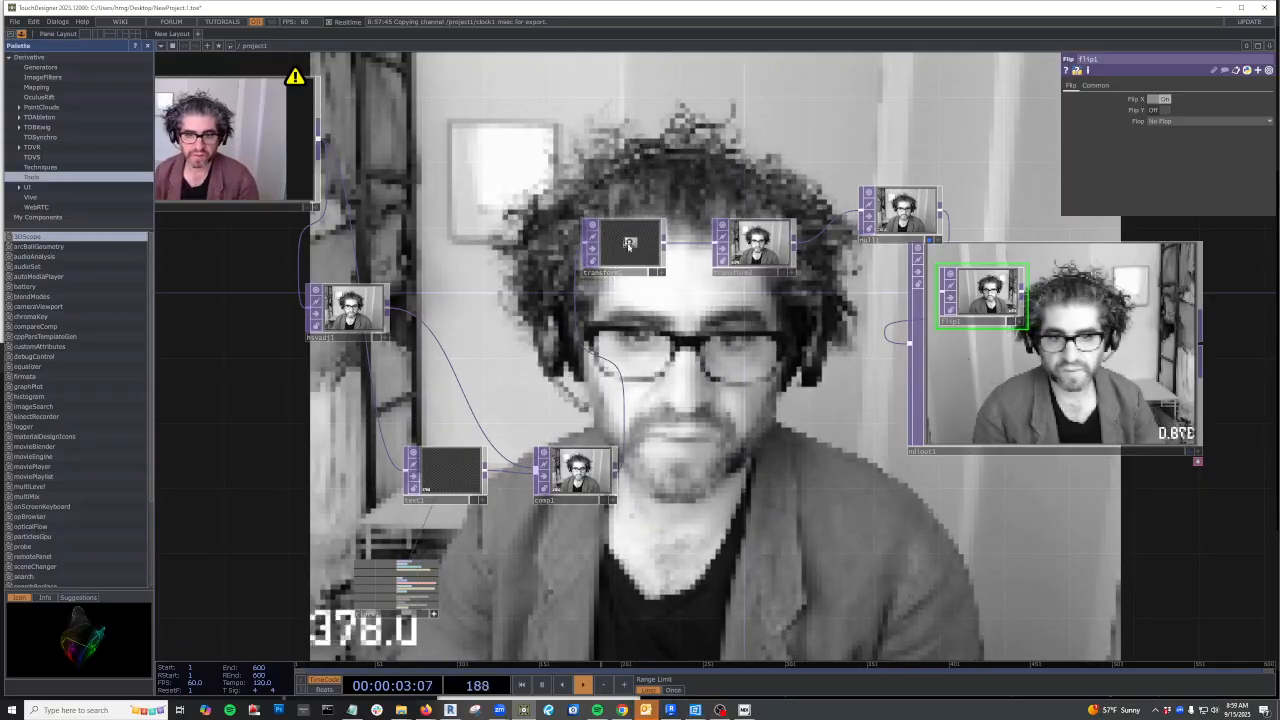
Space out the Null, Flip and NDI Out nodes in a row at the end of the chain so they no longer overlap
{"action": "scroll", "coordinate": [607, 405], "scroll_direction": "down", "scroll_amount": 5}
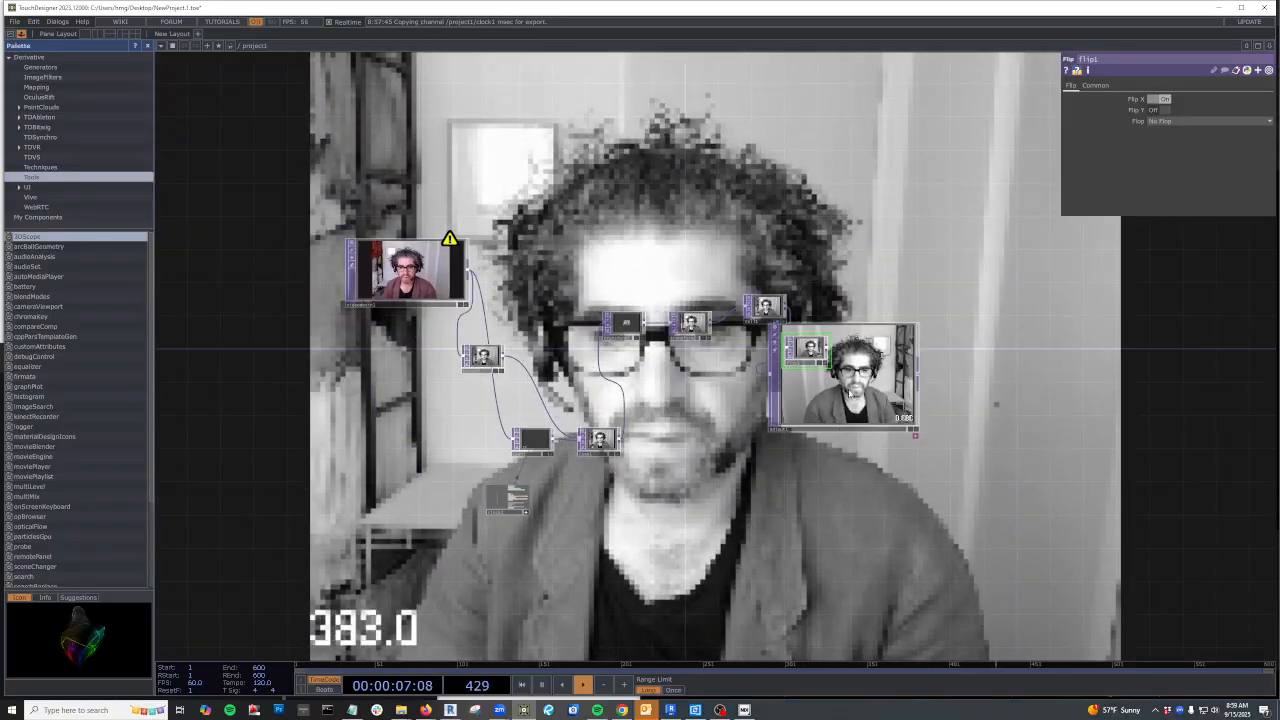
{"action": "left_click_drag", "start_coordinate": [802, 432], "coordinate": [994, 402]}
{"action": "left_click_drag", "start_coordinate": [796, 468], "coordinate": [799, 464]}
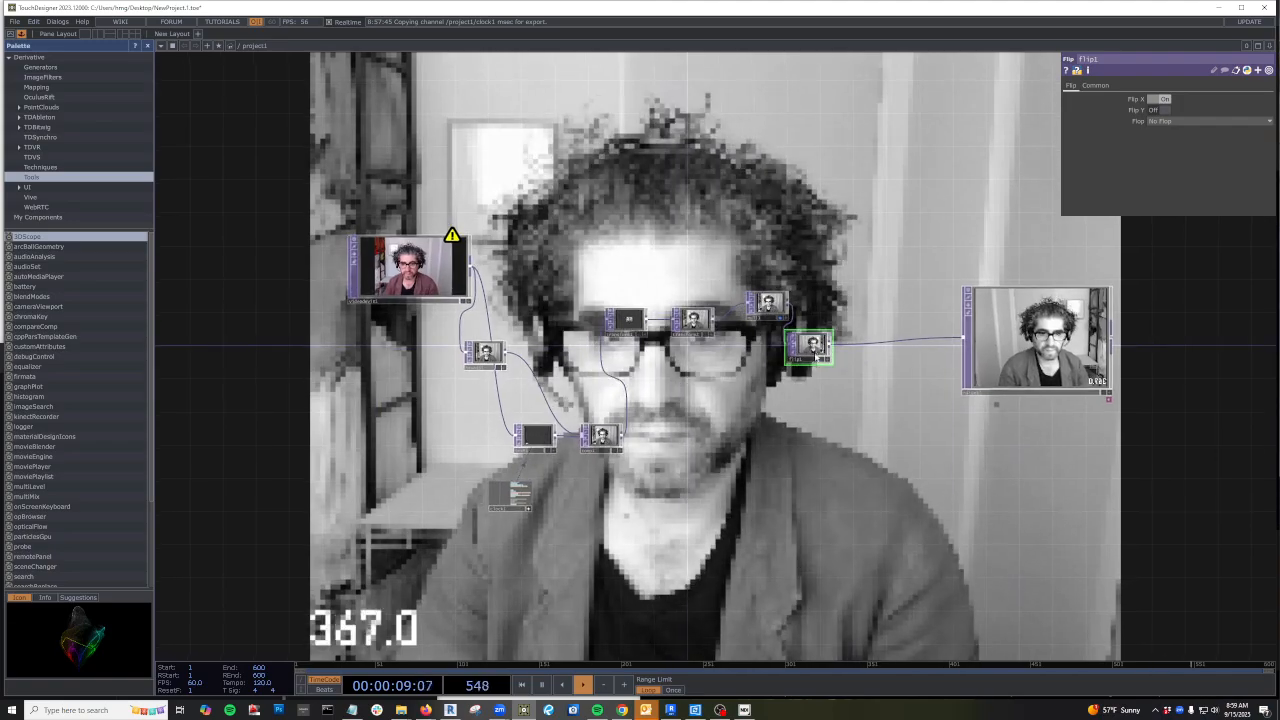
{"action": "left_click_drag", "start_coordinate": [808, 346], "coordinate": [851, 336]}
{"action": "scroll", "coordinate": [768, 320], "scroll_direction": "up", "scroll_amount": 5}
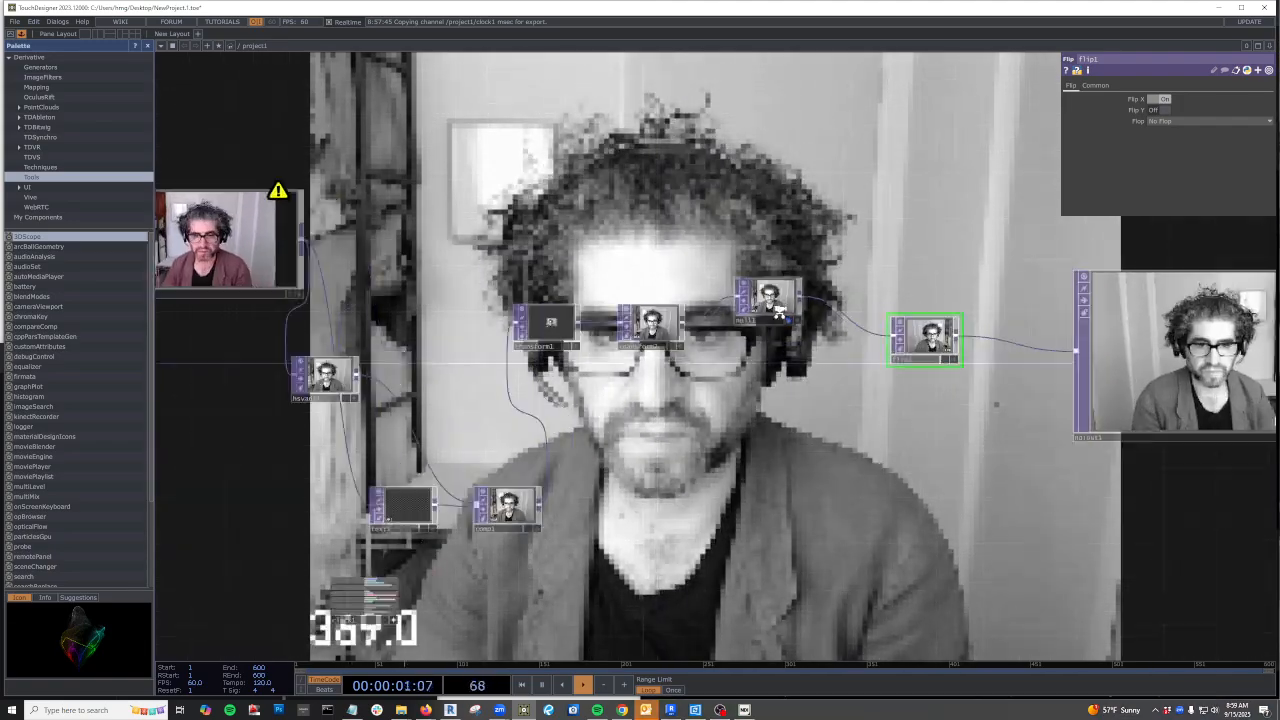
{"action": "scroll", "coordinate": [770, 340], "scroll_direction": "down", "scroll_amount": 3}
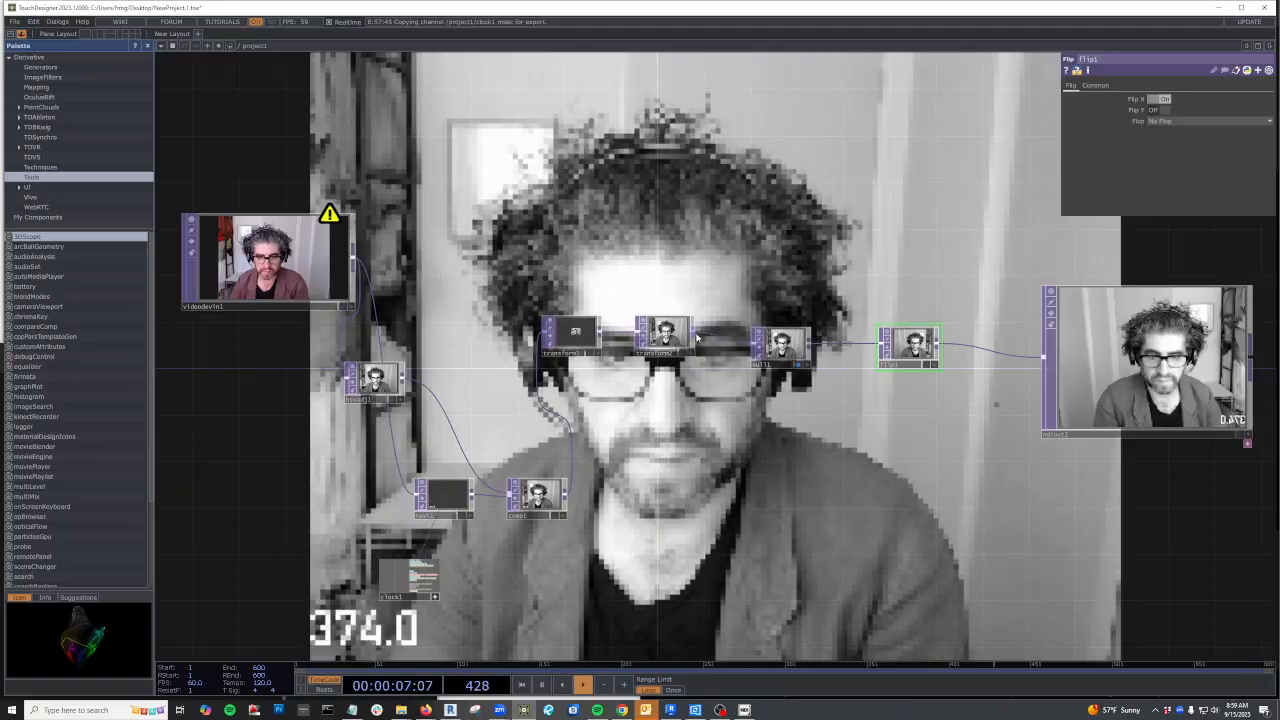
Insert a Lens Distort TOP between the second Transform and the Null, and set K1 to about 0.433 and K2 to 0.75
{"action": "left_click", "coordinate": [695, 338]}
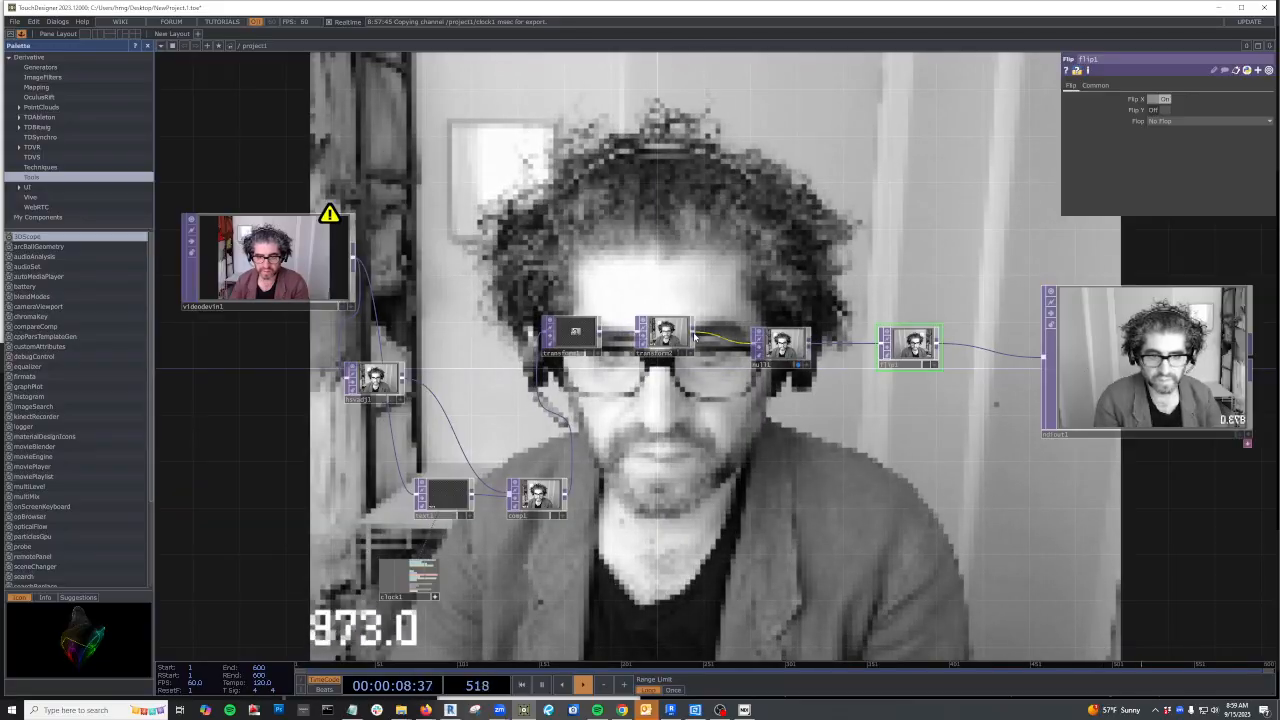
{"action": "left_click", "coordinate": [733, 451]}
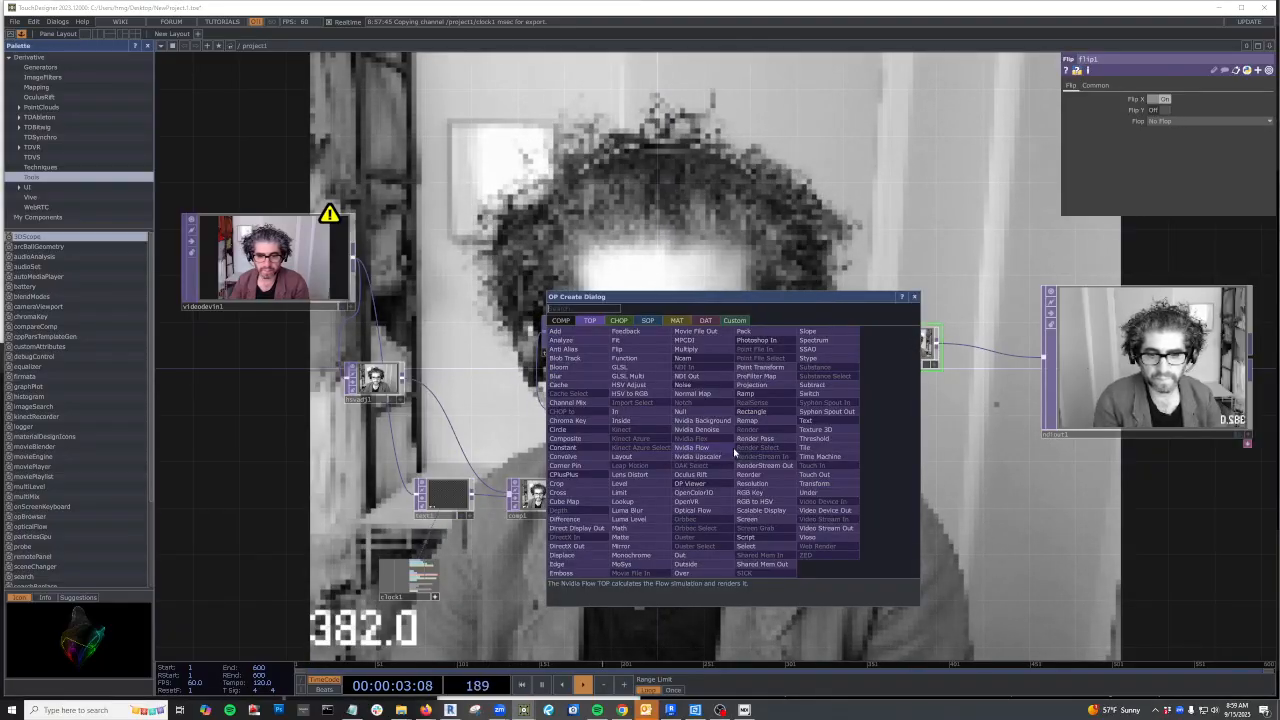
{"action": "left_click", "coordinate": [635, 477]}
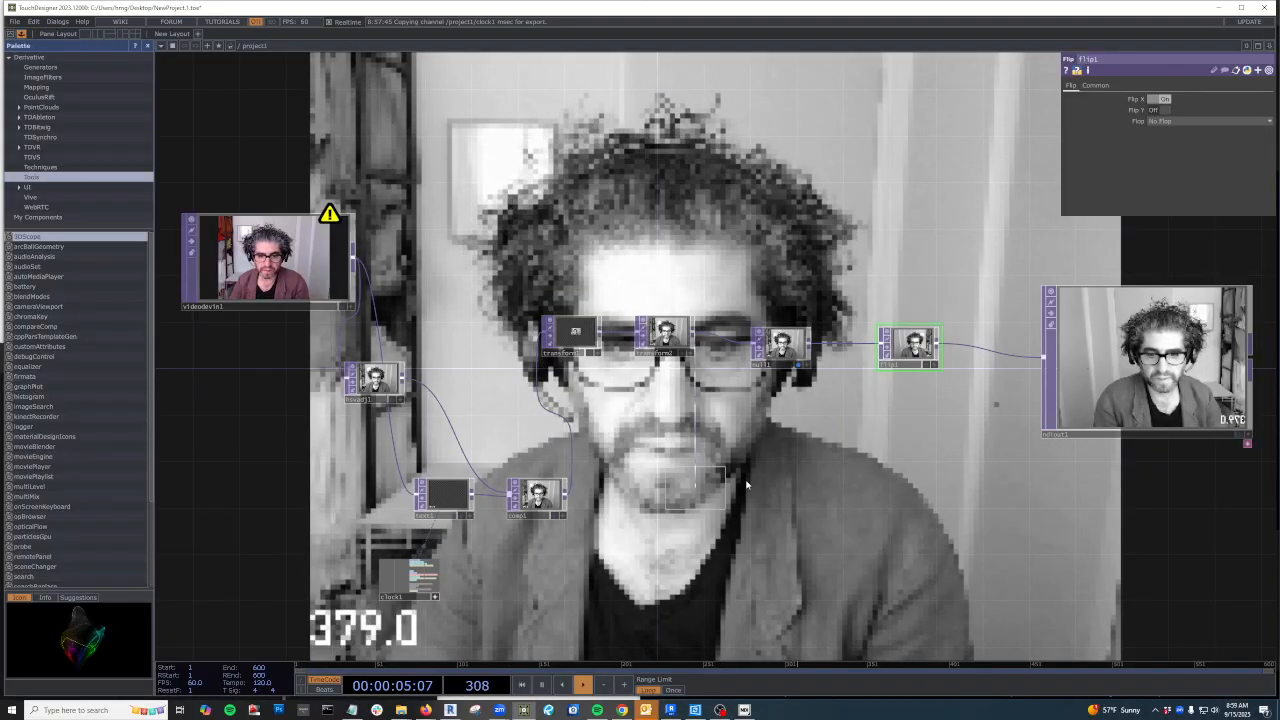
{"action": "left_click", "coordinate": [705, 440]}
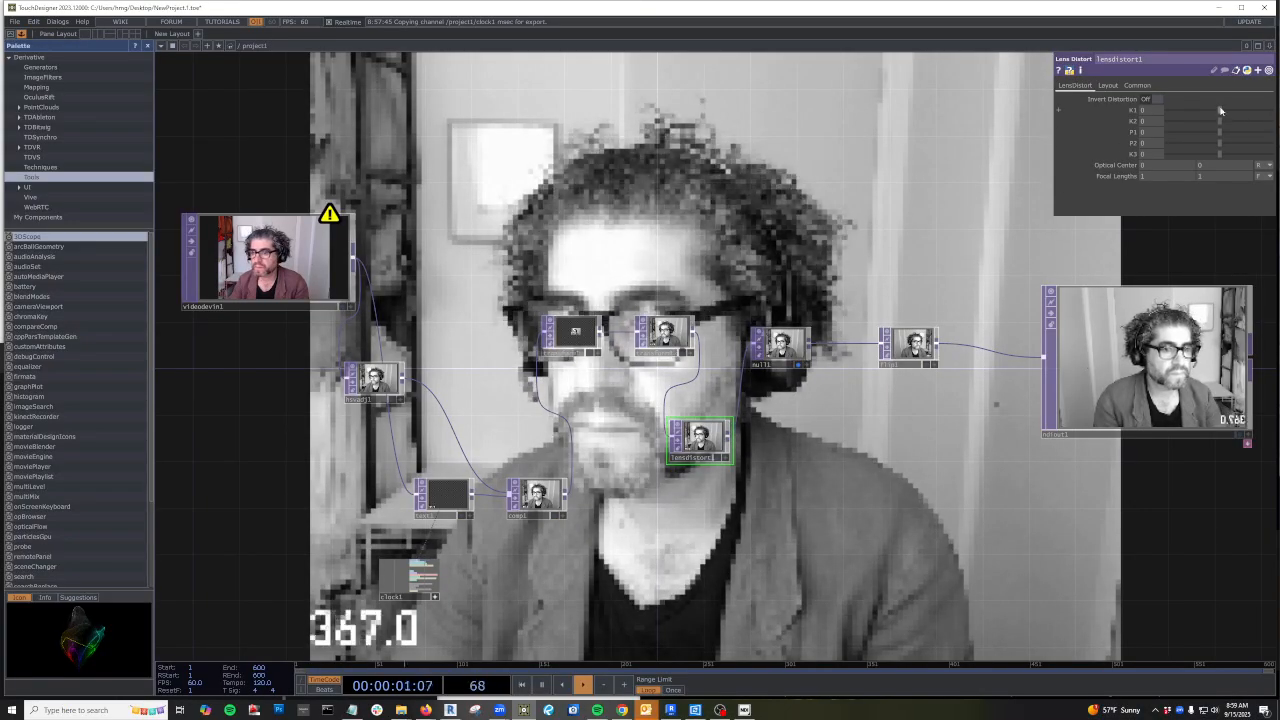
{"action": "left_click_drag", "start_coordinate": [1220, 110], "coordinate": [1260, 134]}
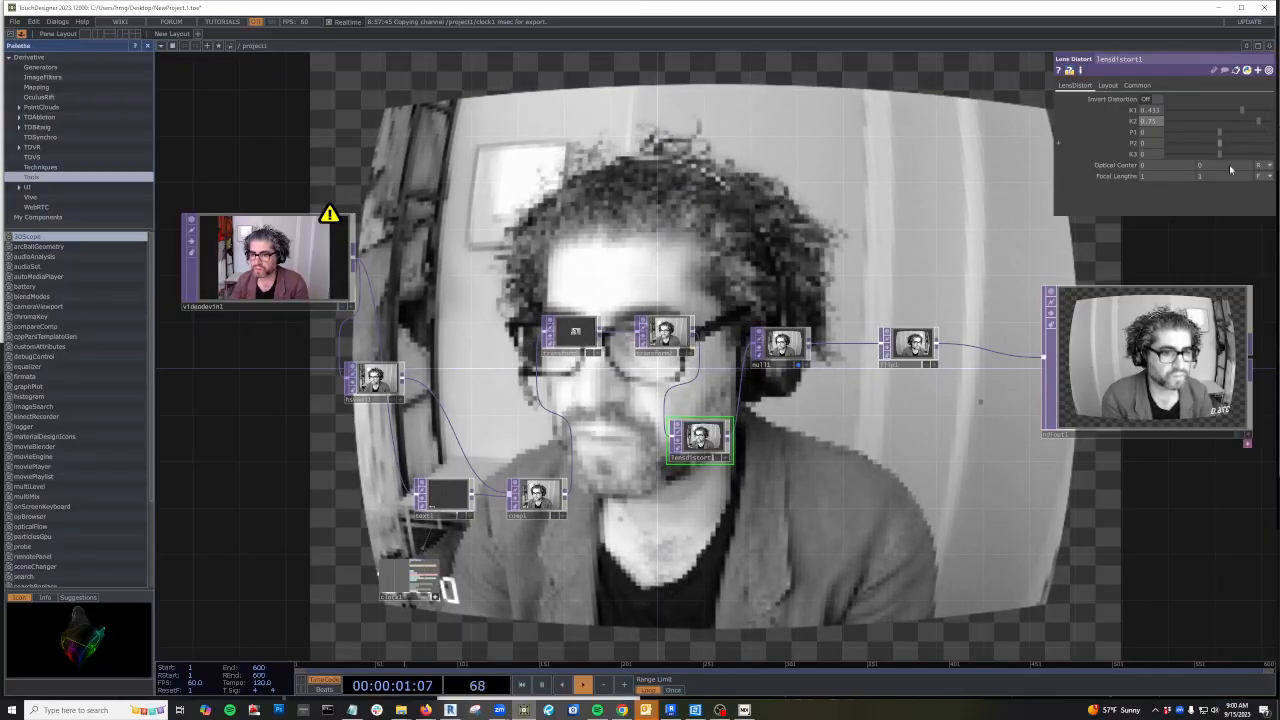
Add a Constant TOP below the Lens Distort node and connect the Video Device In output to its input
{"action": "scroll", "coordinate": [804, 489], "scroll_direction": "down", "scroll_amount": 3}
{"action": "scroll", "coordinate": [775, 467], "scroll_direction": "up", "scroll_amount": 3}
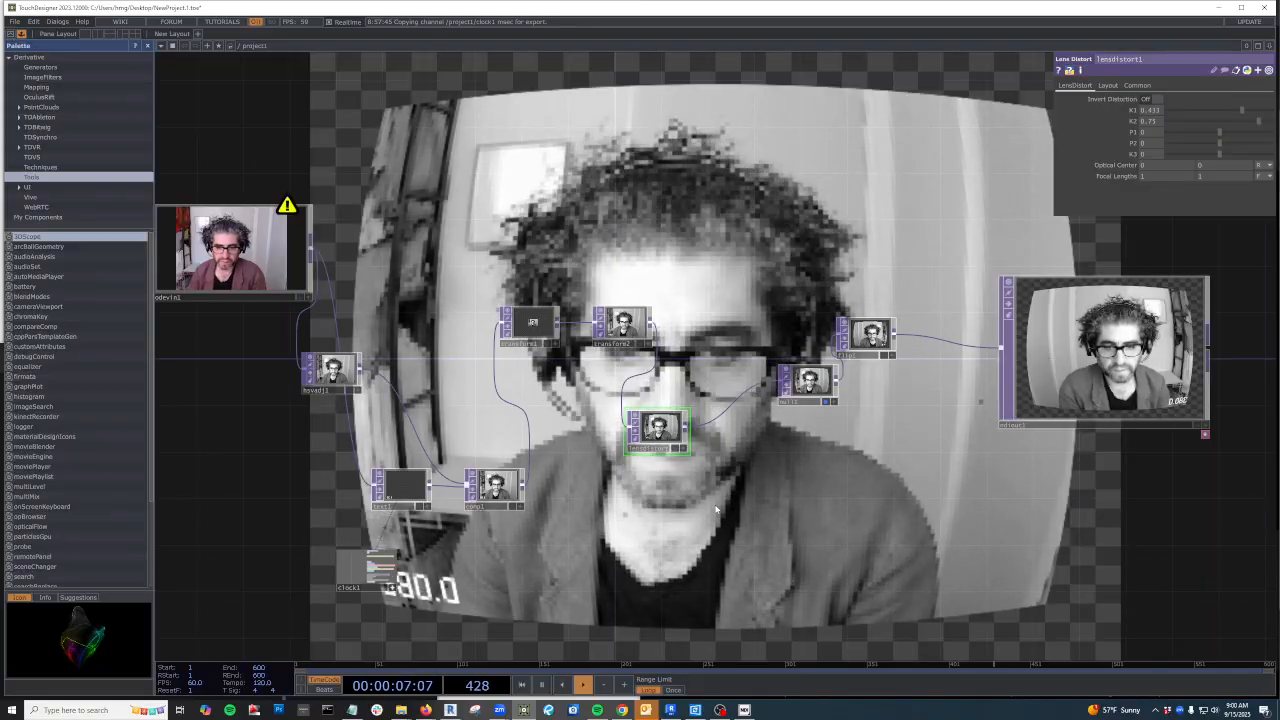
{"action": "key", "text": "Tab"}
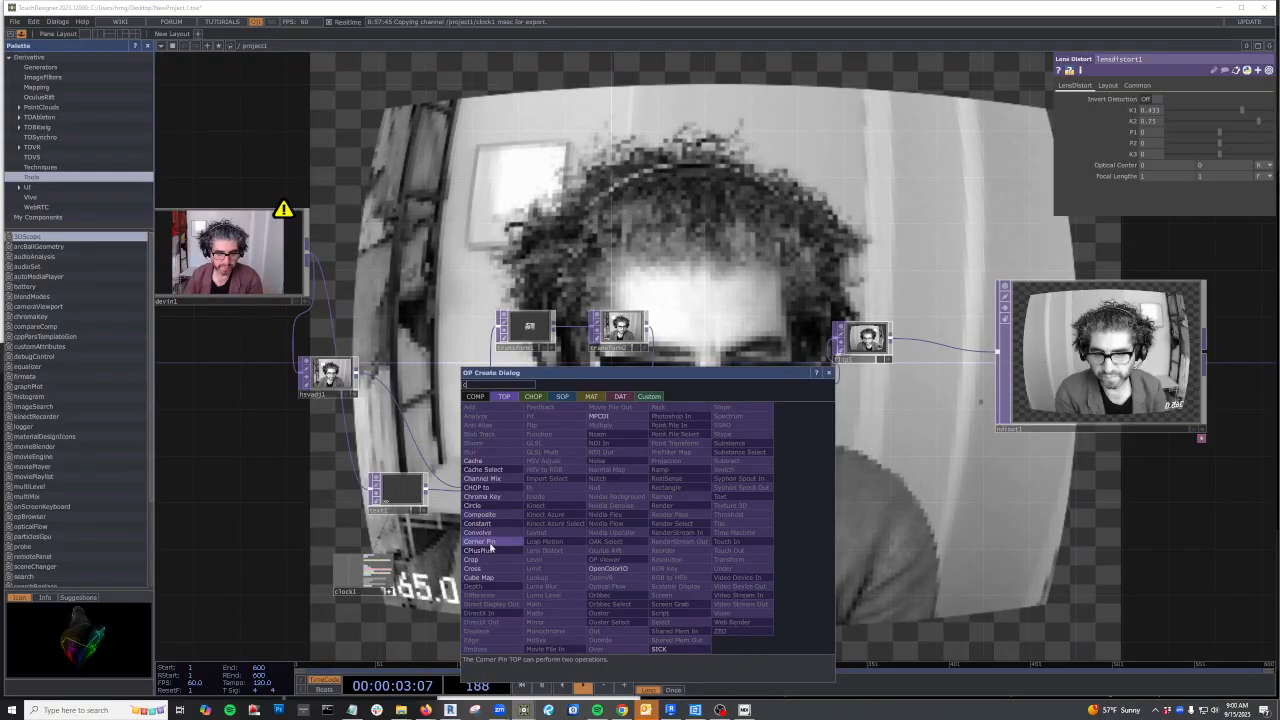
{"action": "left_click", "coordinate": [489, 527]}
{"action": "left_click", "coordinate": [678, 528]}
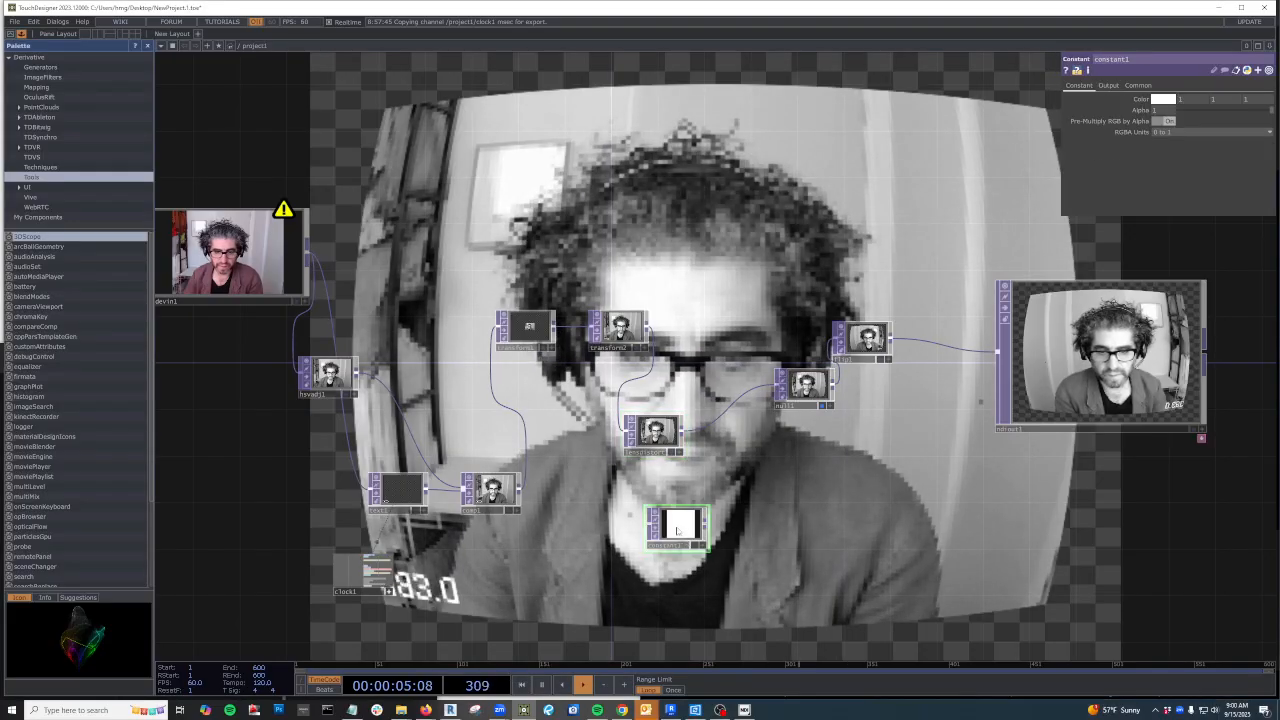
{"action": "left_click_drag", "start_coordinate": [307, 255], "coordinate": [603, 510]}
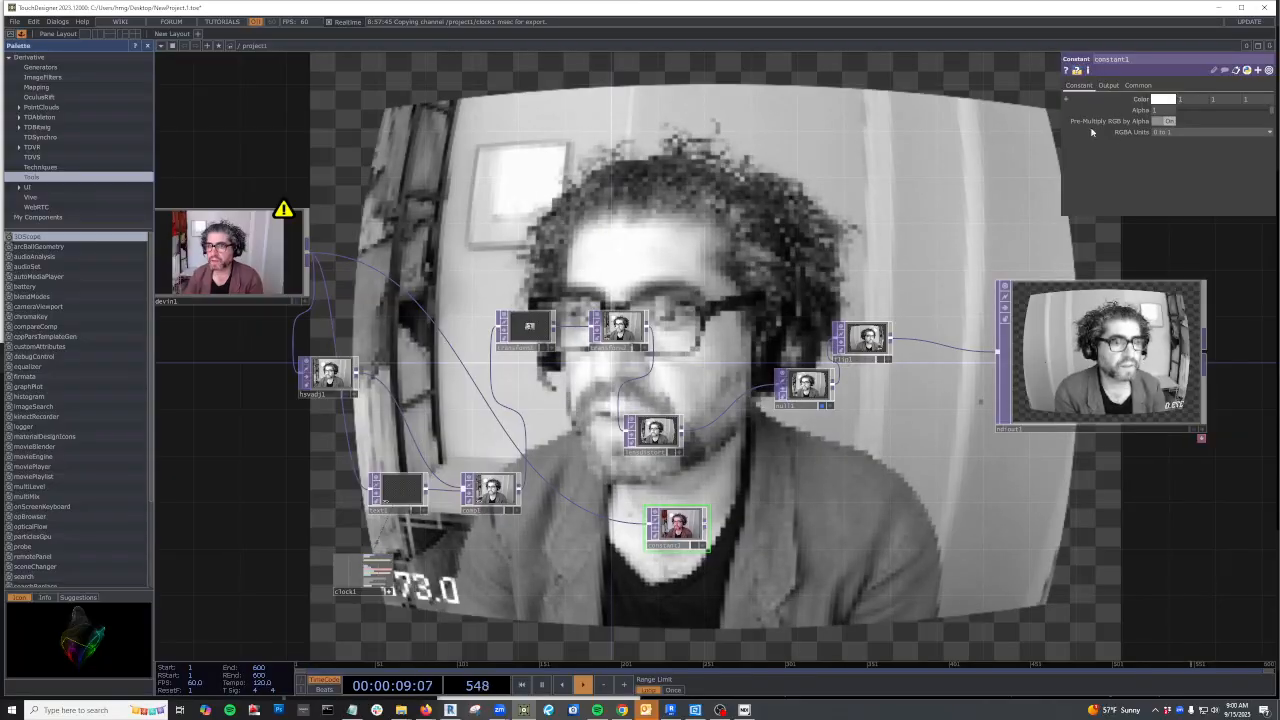
{"action": "left_click_drag", "start_coordinate": [678, 527], "coordinate": [667, 525]}
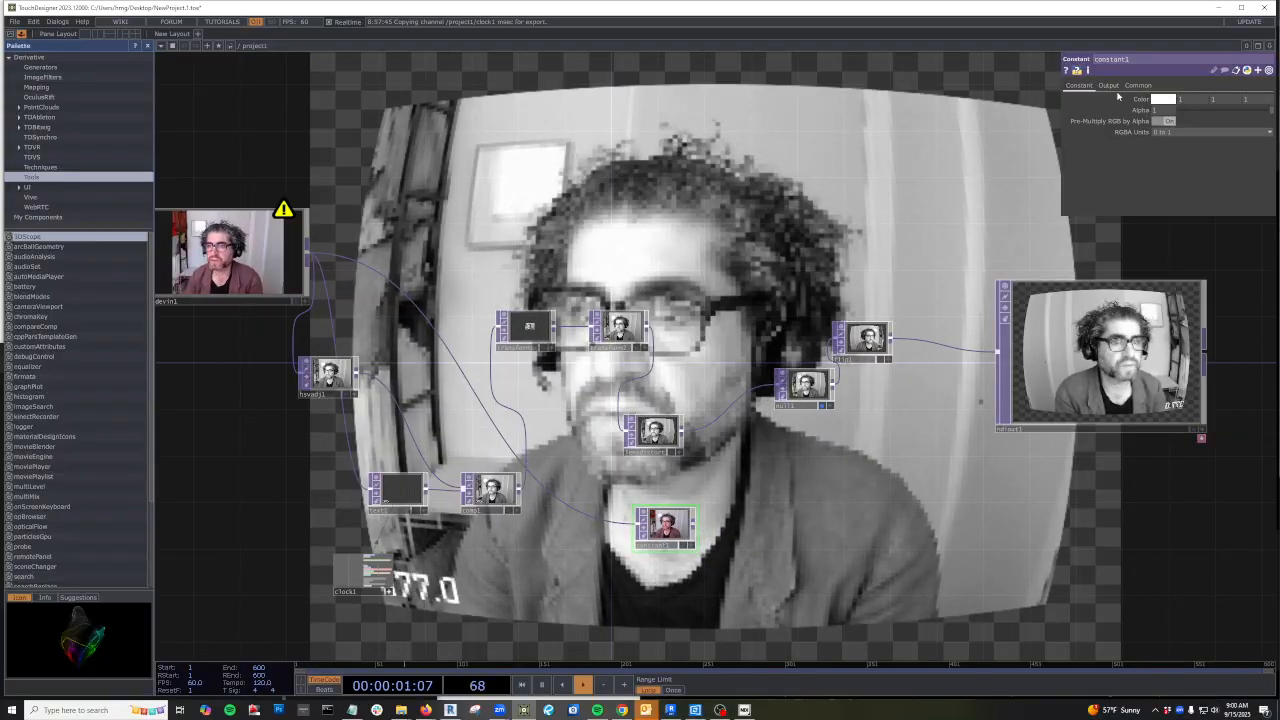
Set the Constant's Combine with Input to Set Resolution Only and its color to light cyan with hue 180 and saturation about 0.23
{"action": "left_click", "coordinate": [1136, 86]}
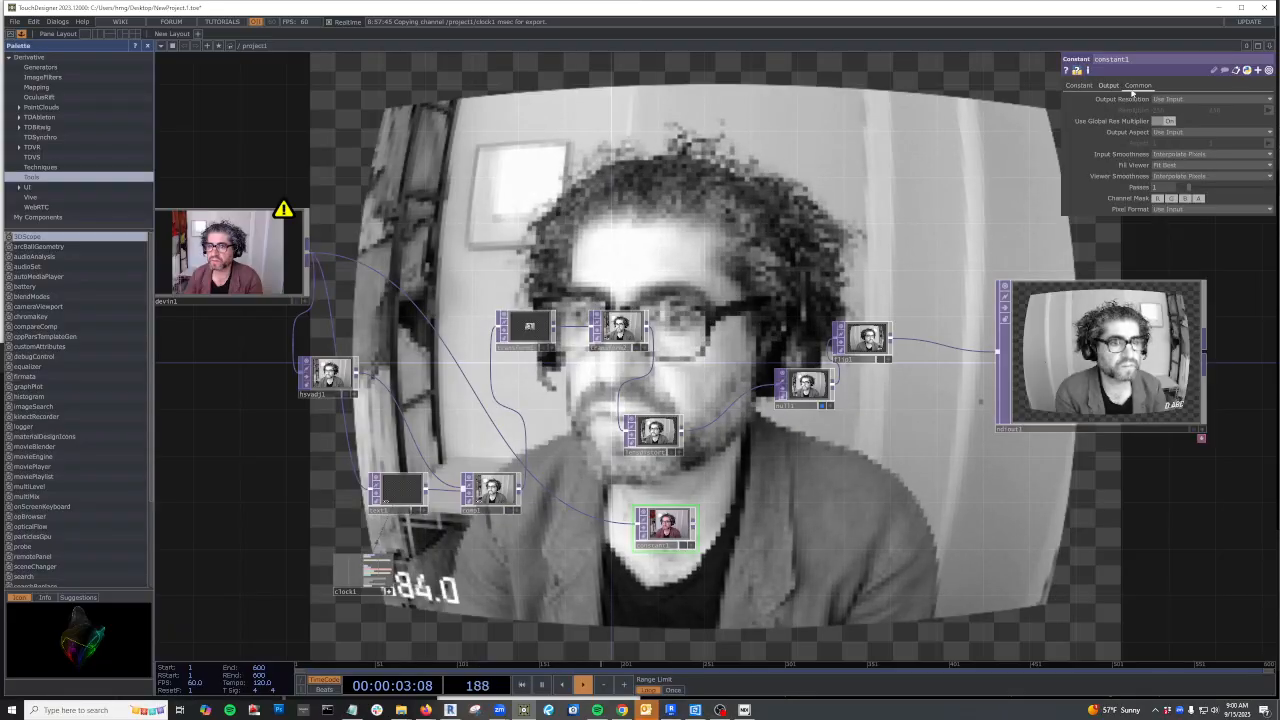
{"action": "left_click", "coordinate": [1112, 86]}
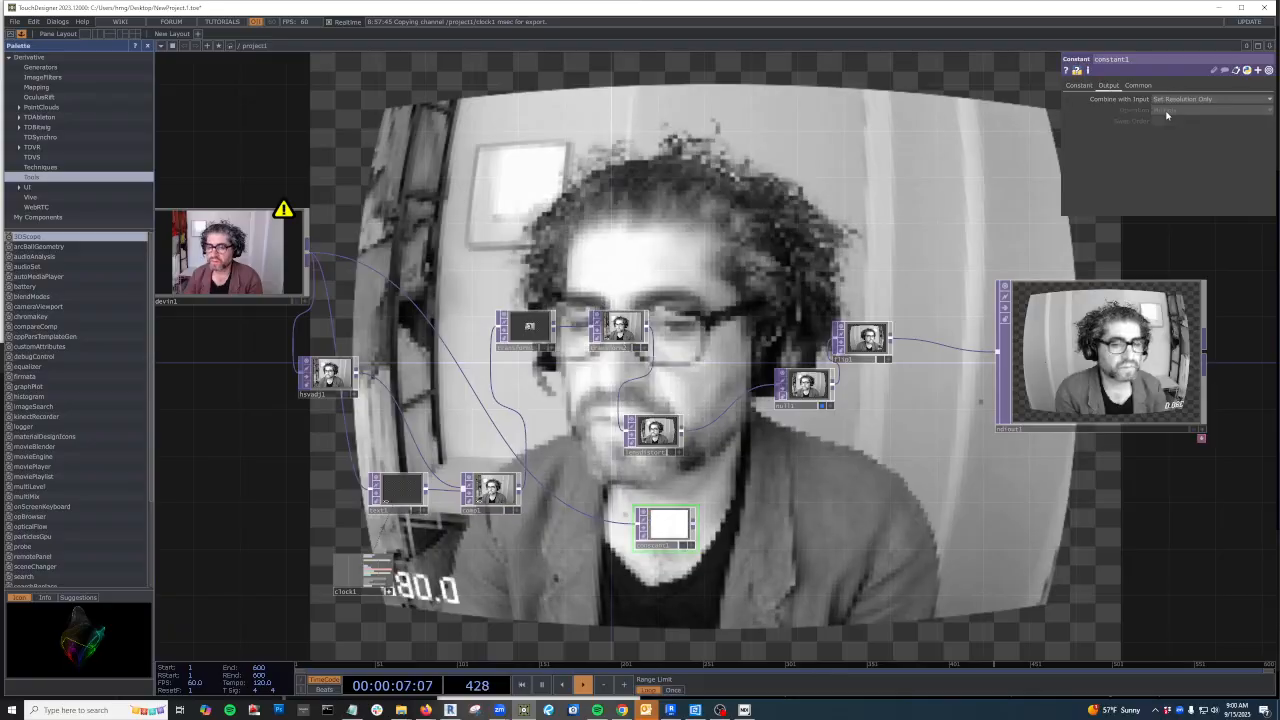
{"action": "left_click", "coordinate": [1079, 86]}
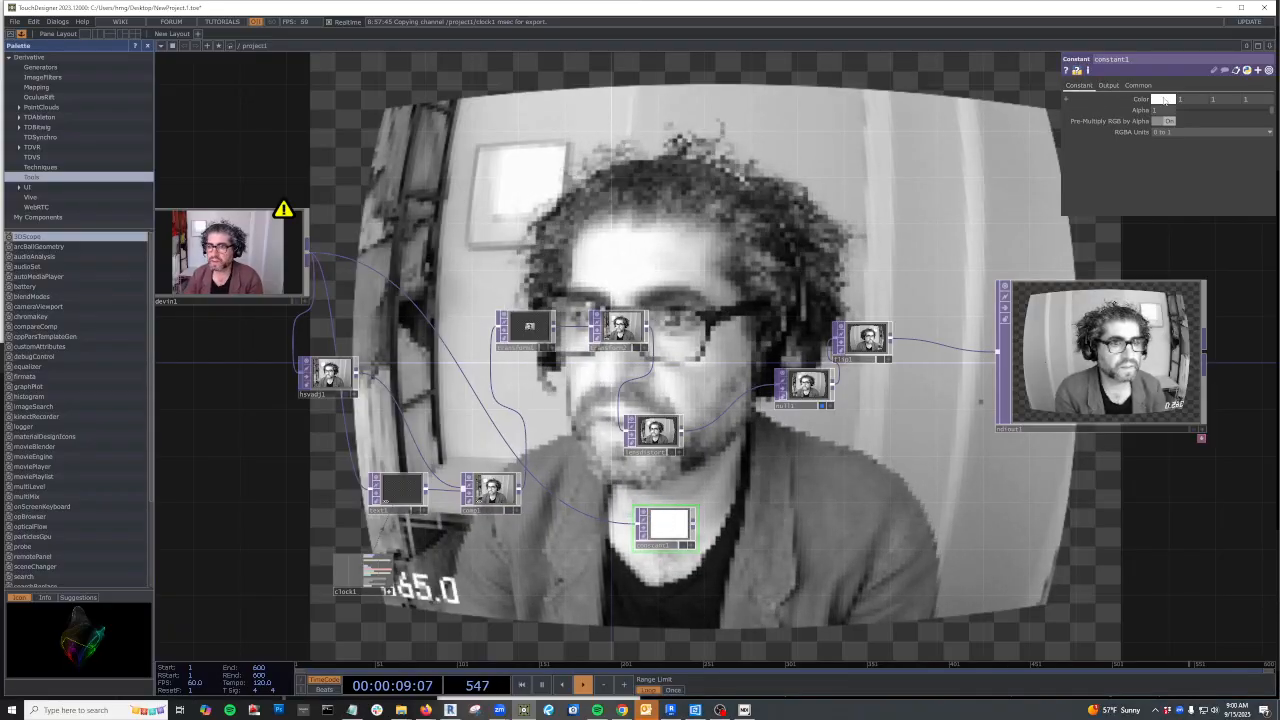
{"action": "left_click", "coordinate": [1164, 99]}
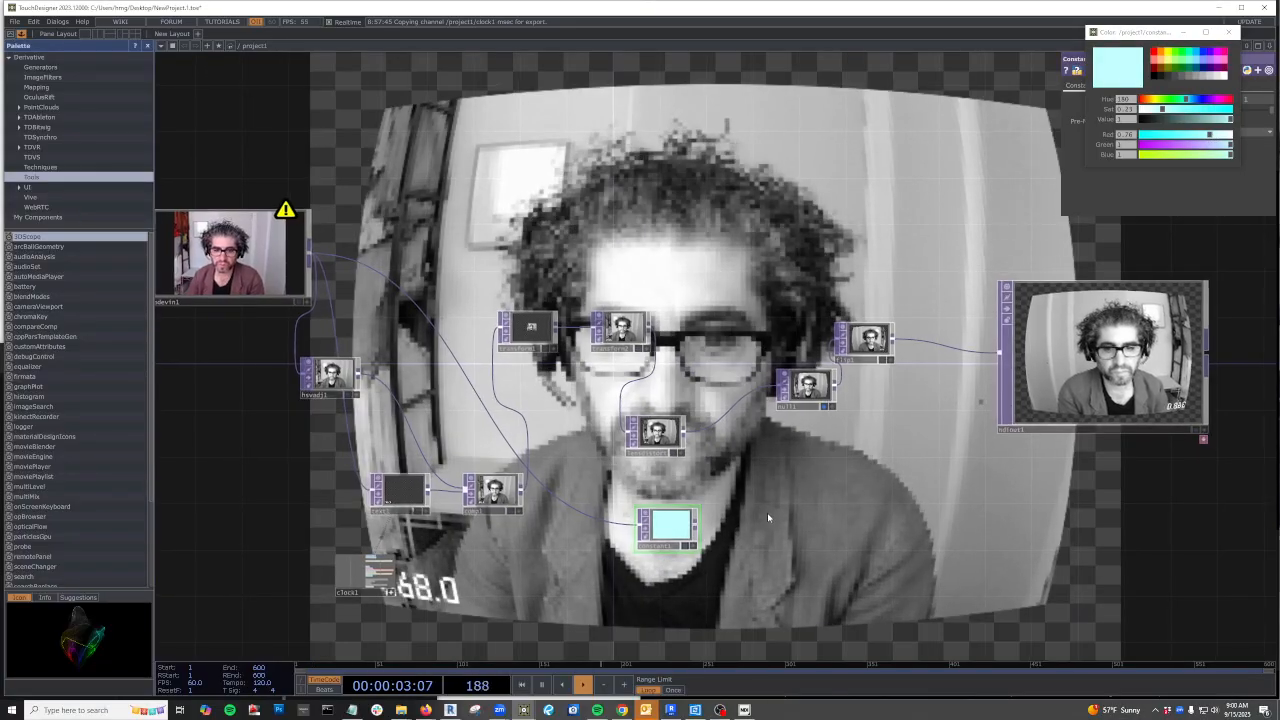
Add a second Composite TOP that multiplies the Lens Distort and Constant outputs, and connect it to the Null
{"action": "left_click", "coordinate": [768, 512]}
{"action": "key", "text": "Tab"}
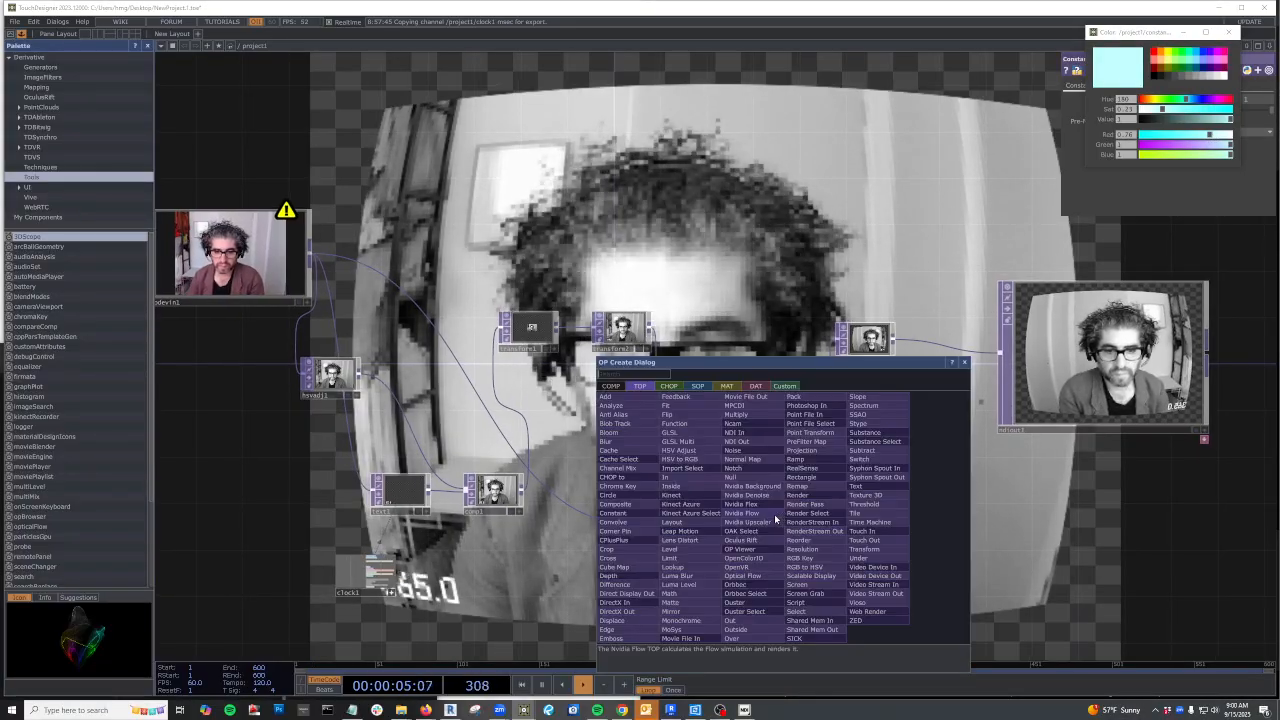
{"action": "type", "text": "co"}
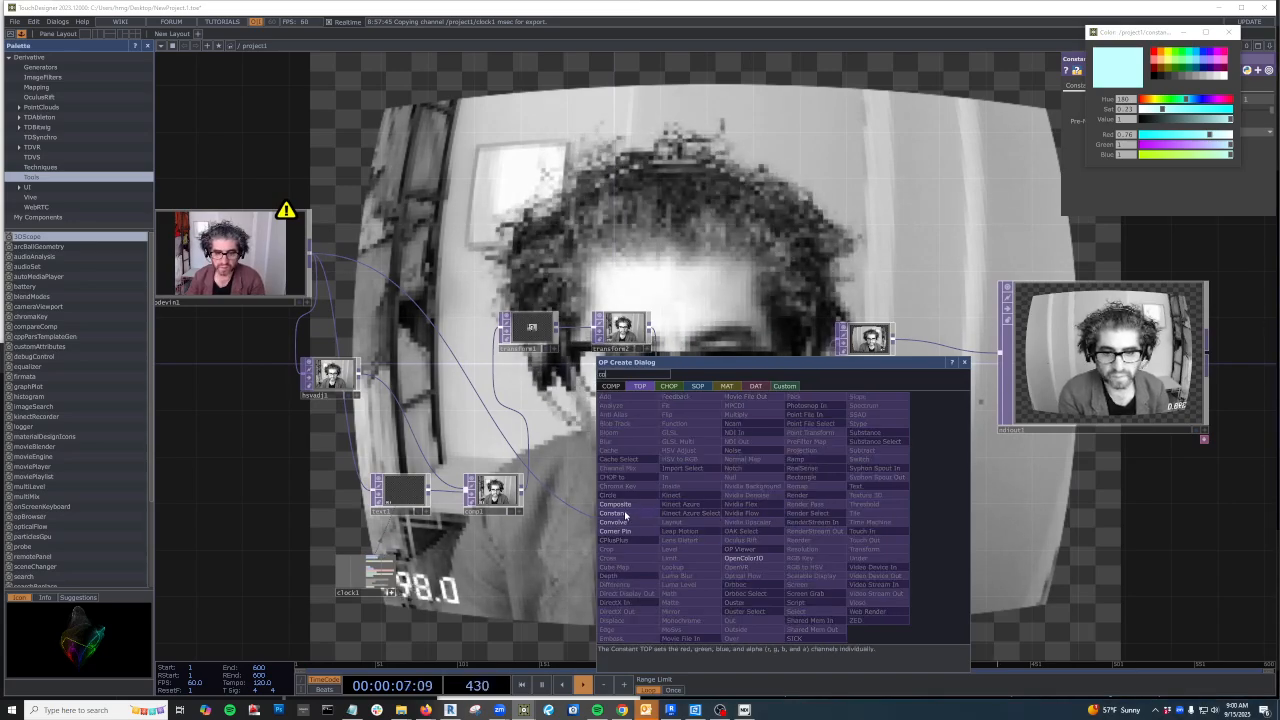
{"action": "left_click", "coordinate": [627, 508]}
{"action": "left_click", "coordinate": [771, 492]}
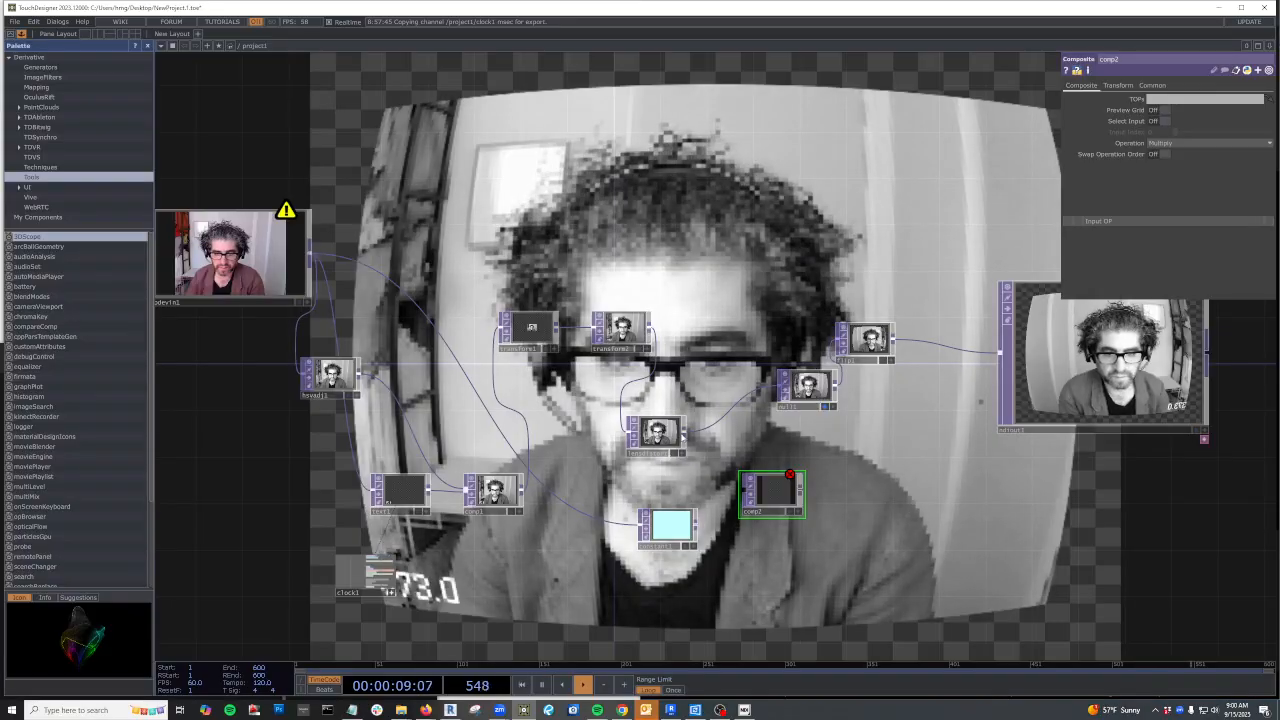
{"action": "left_click_drag", "start_coordinate": [697, 523], "coordinate": [730, 510]}
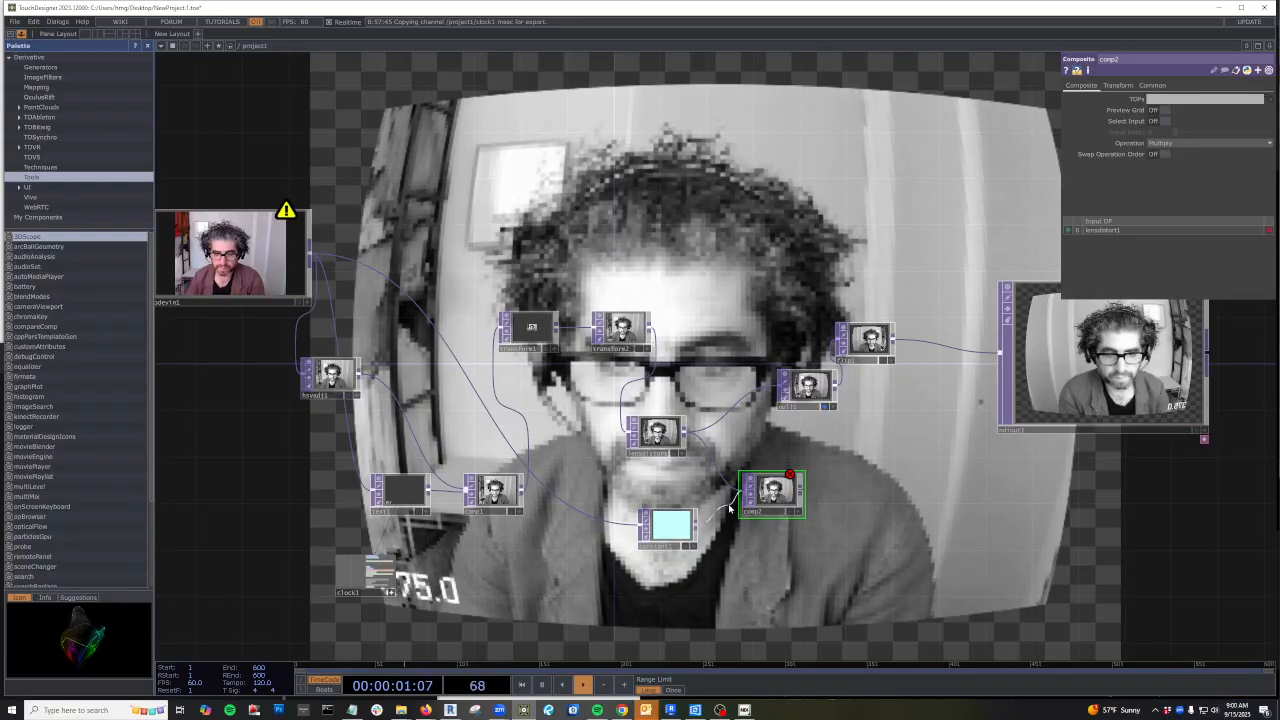
{"action": "left_click_drag", "start_coordinate": [801, 490], "coordinate": [779, 390]}
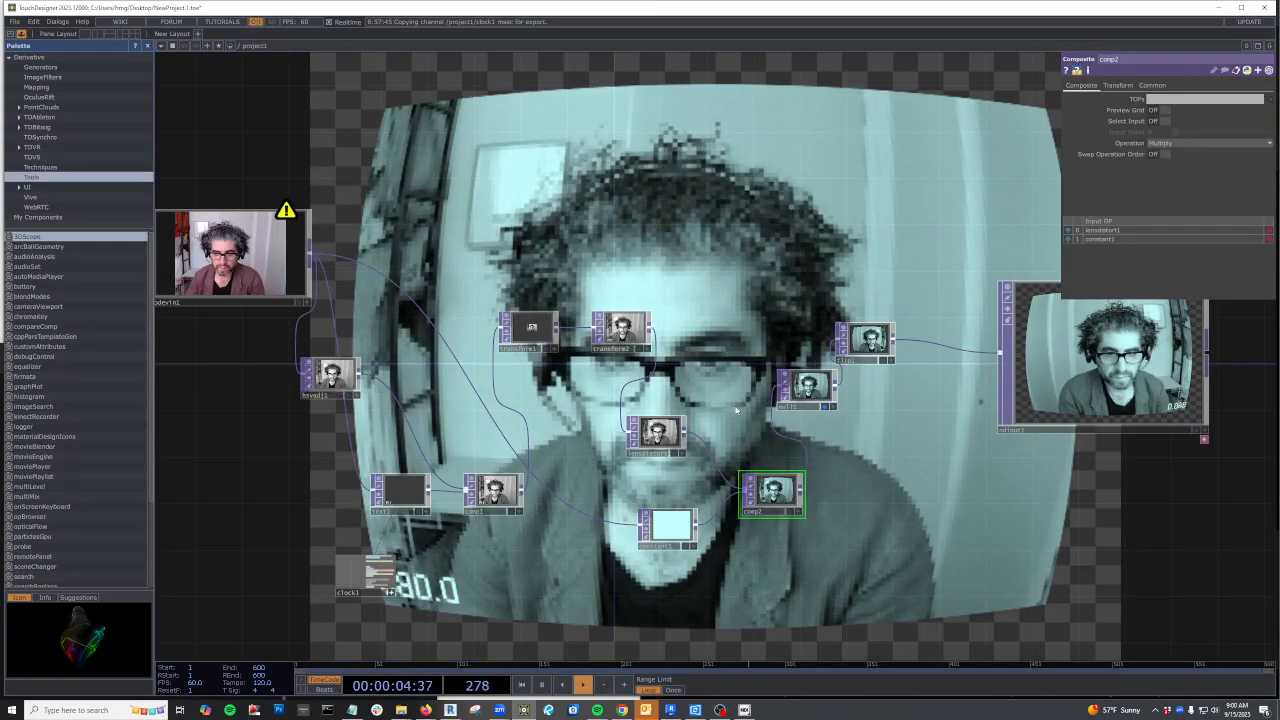
Lower the Constant color's saturation to 0.15 and move the second Composite node further away from the Constant
{"action": "left_click", "coordinate": [668, 525]}
{"action": "left_click", "coordinate": [1185, 113]}
{"action": "left_click_drag", "start_coordinate": [1185, 113], "coordinate": [1155, 112]}
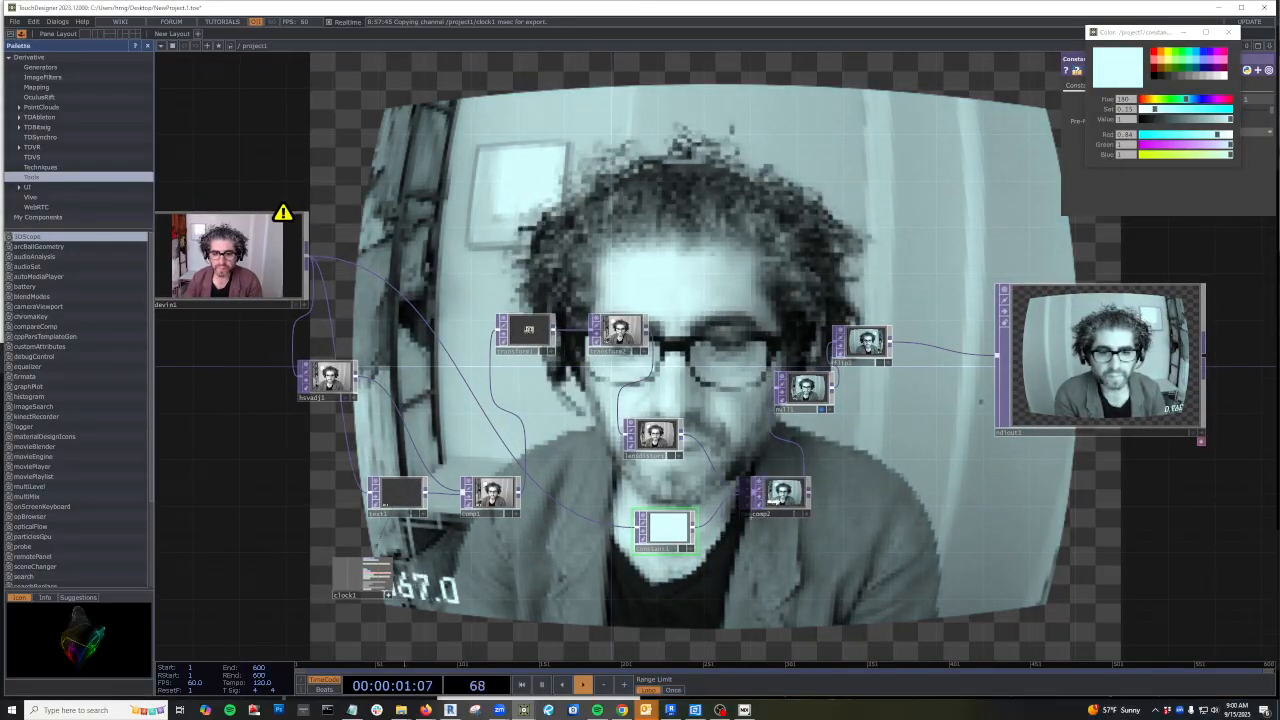
{"action": "left_click_drag", "start_coordinate": [772, 490], "coordinate": [815, 505]}
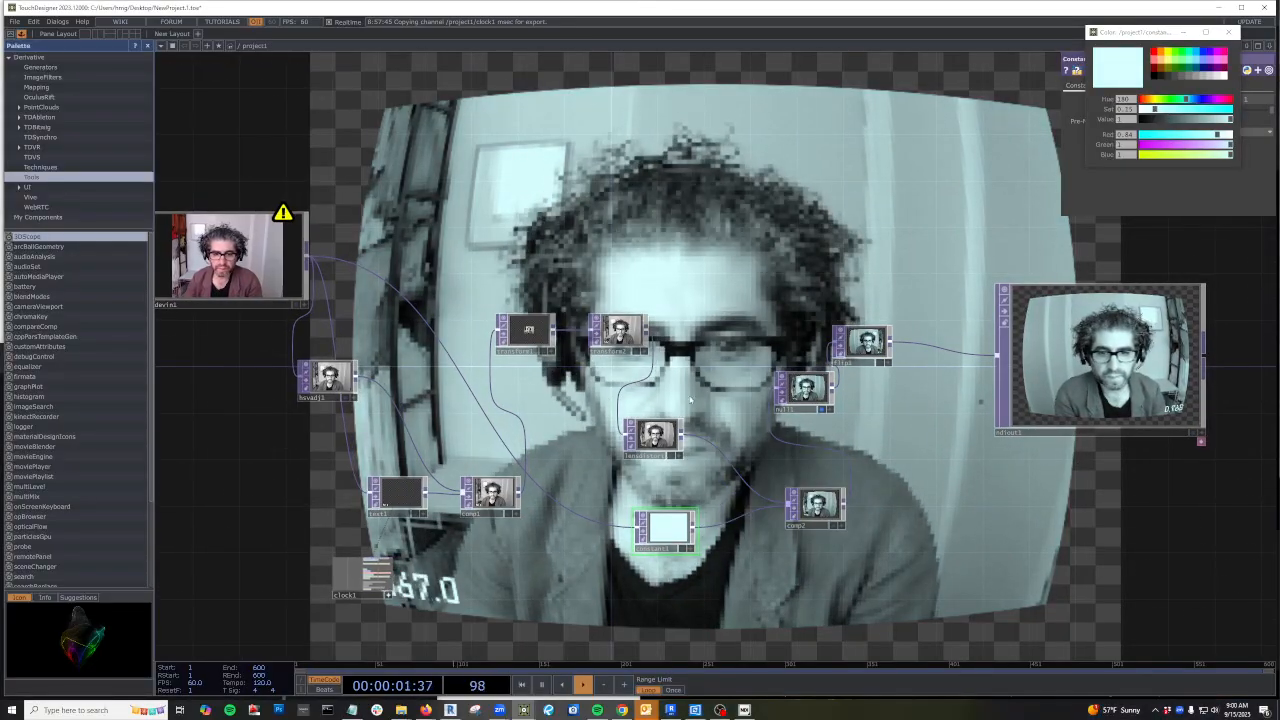
{"action": "left_click", "coordinate": [649, 330]}
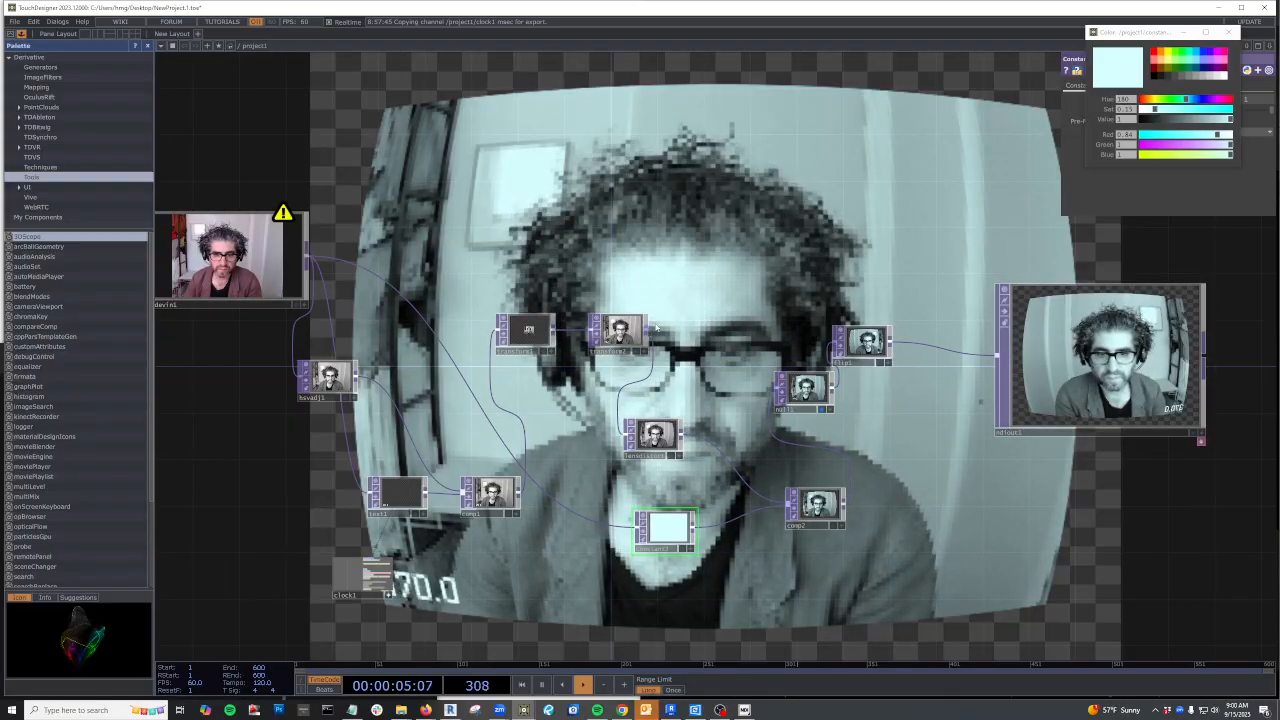
{"action": "left_click", "coordinate": [710, 272]}
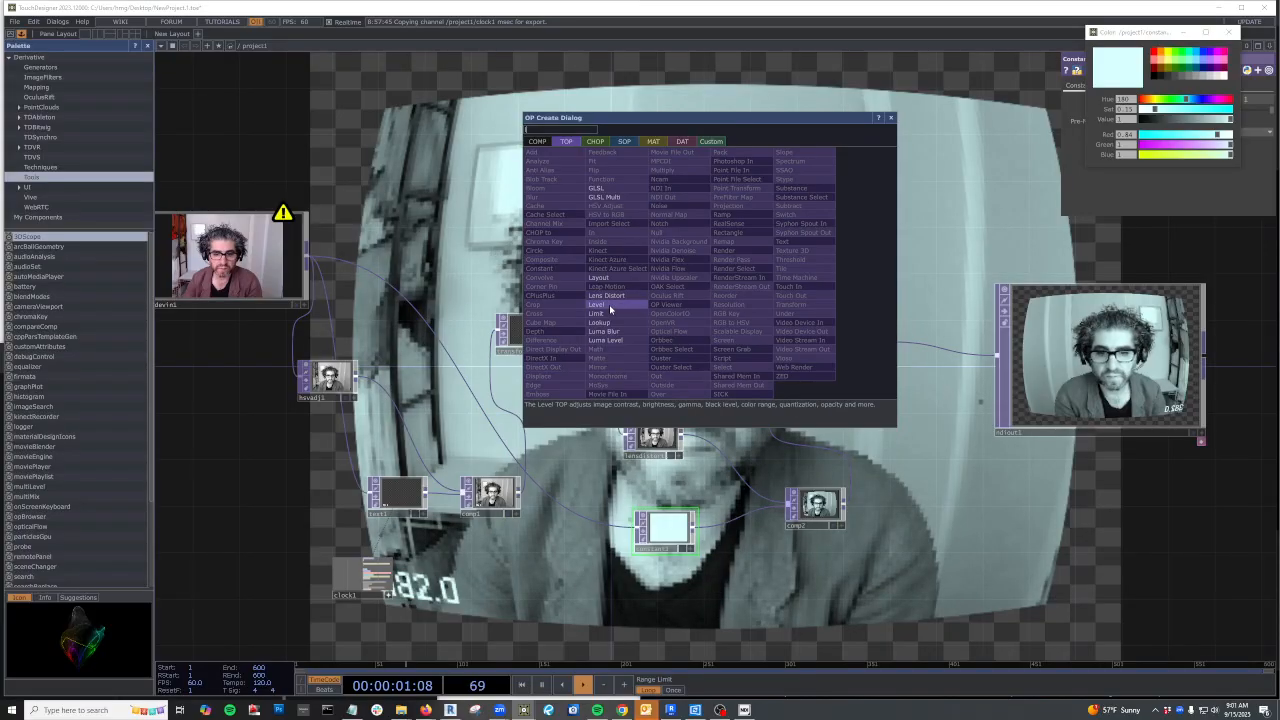
{"action": "key", "text": "Escape"}
{"action": "scroll", "coordinate": [855, 268], "scroll_direction": "down", "scroll_amount": 3}
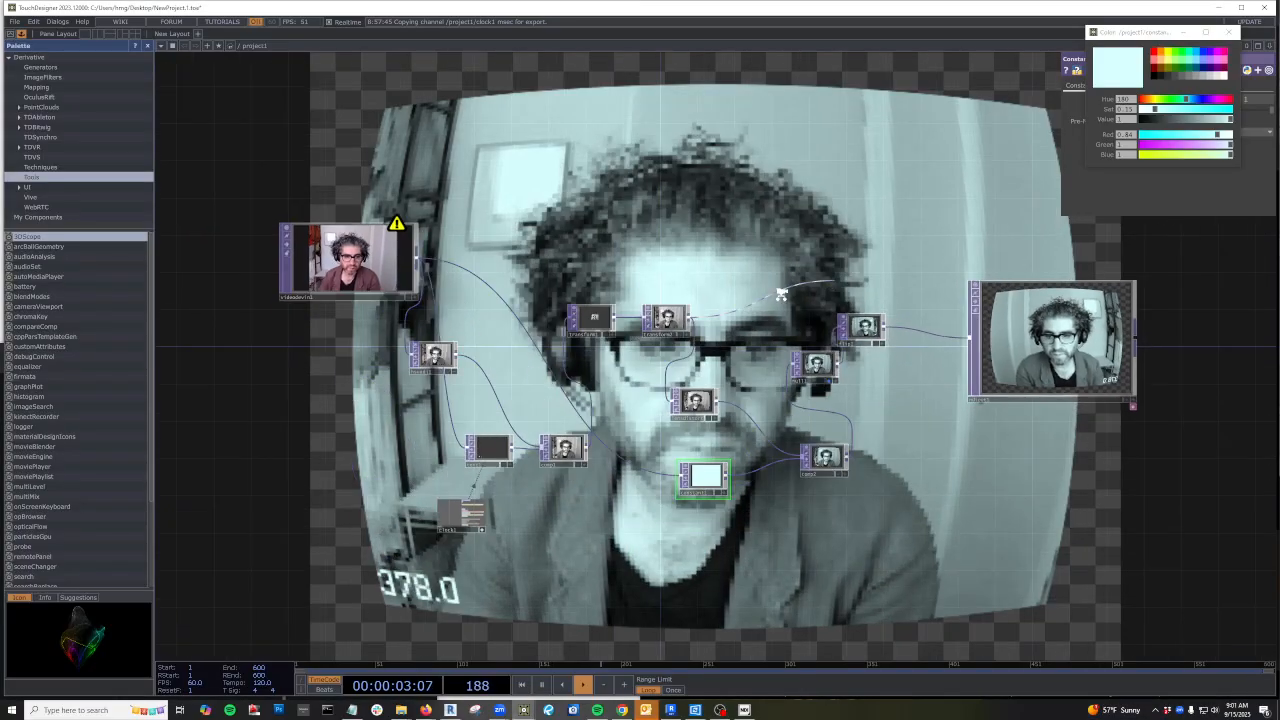
{"action": "scroll", "coordinate": [489, 374], "scroll_direction": "up", "scroll_amount": 7}
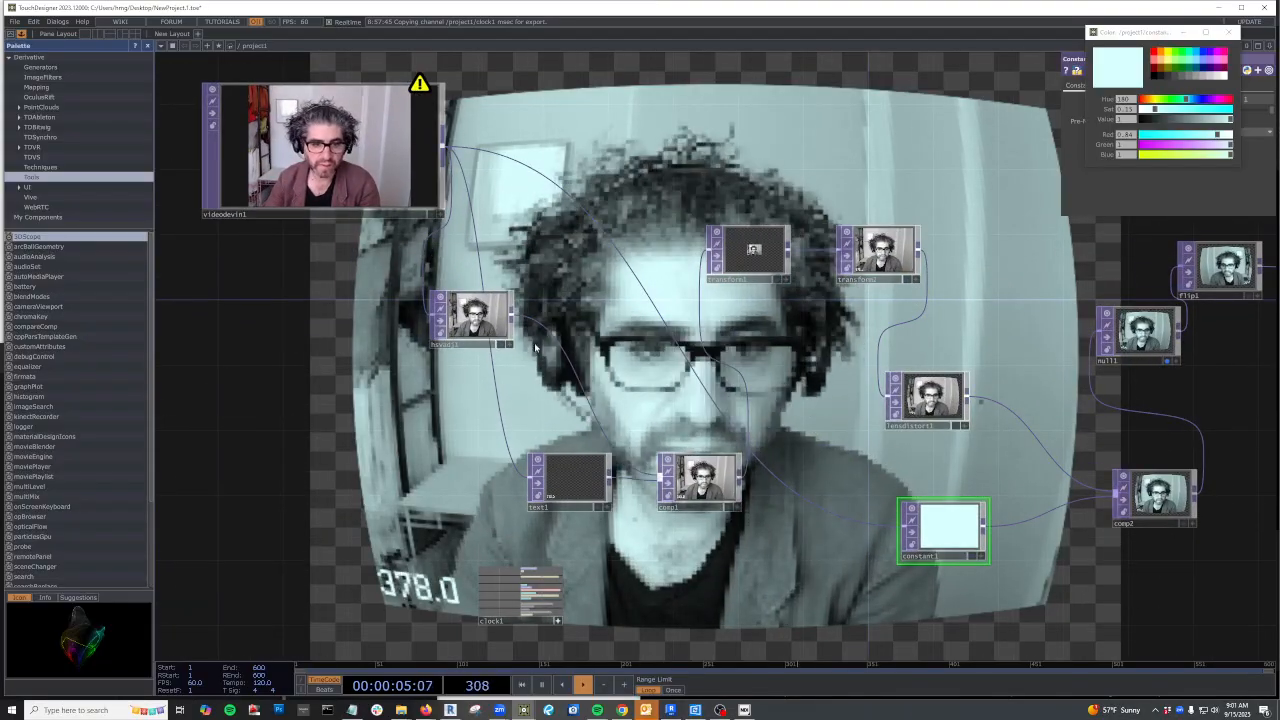
Insert a Level TOP between the HSV Adjust node and the first Composite, and raise its contrast
{"action": "left_click_drag", "start_coordinate": [585, 370], "coordinate": [649, 390]}
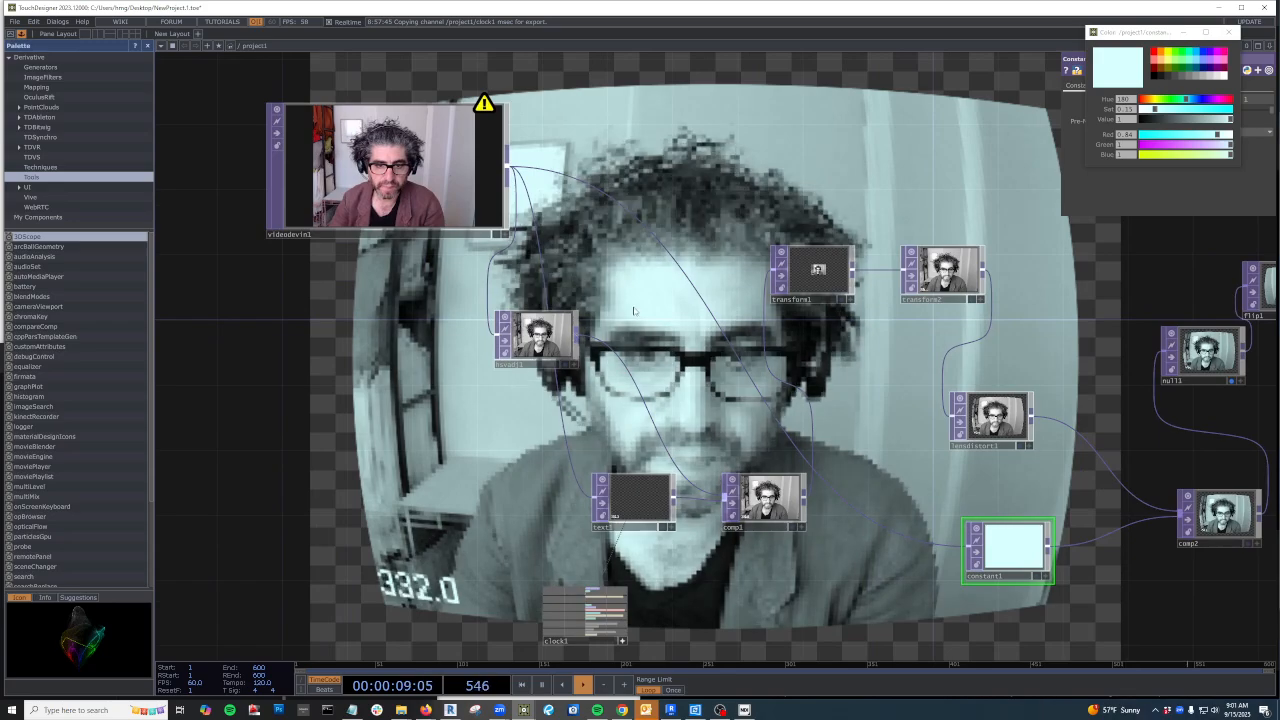
{"action": "key", "text": "Tab"}
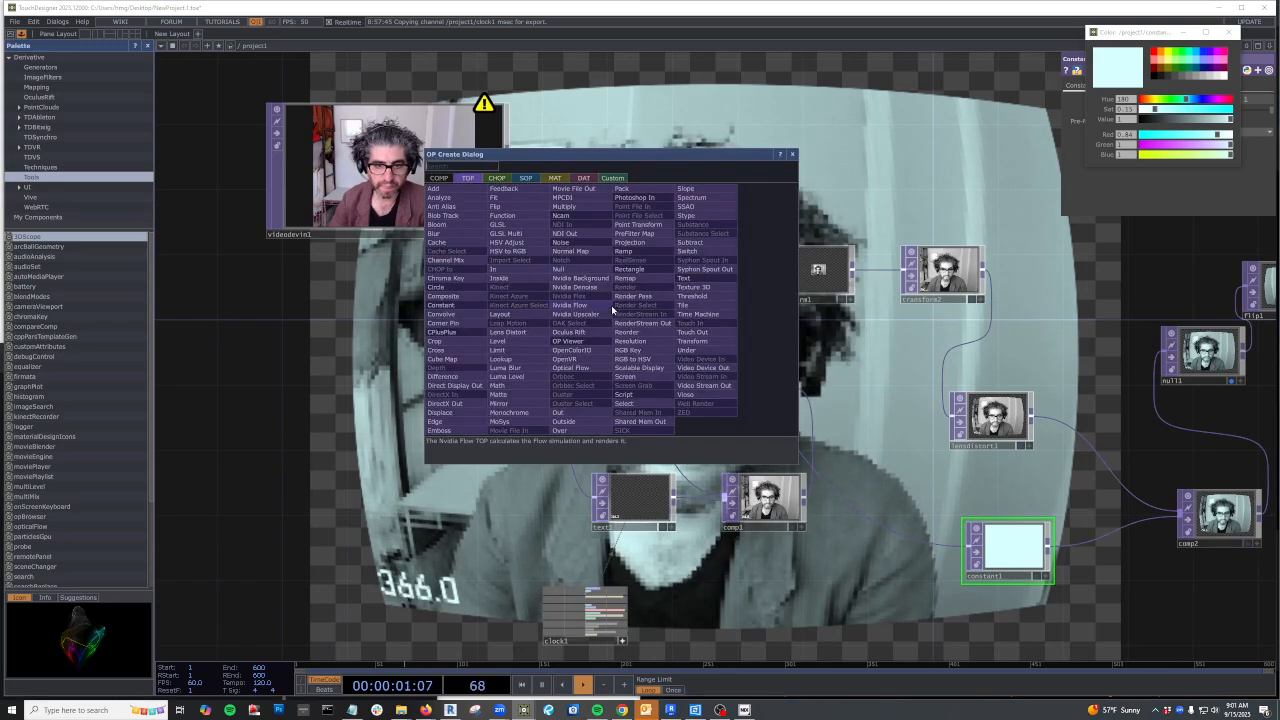
{"action": "type", "text": "le"}
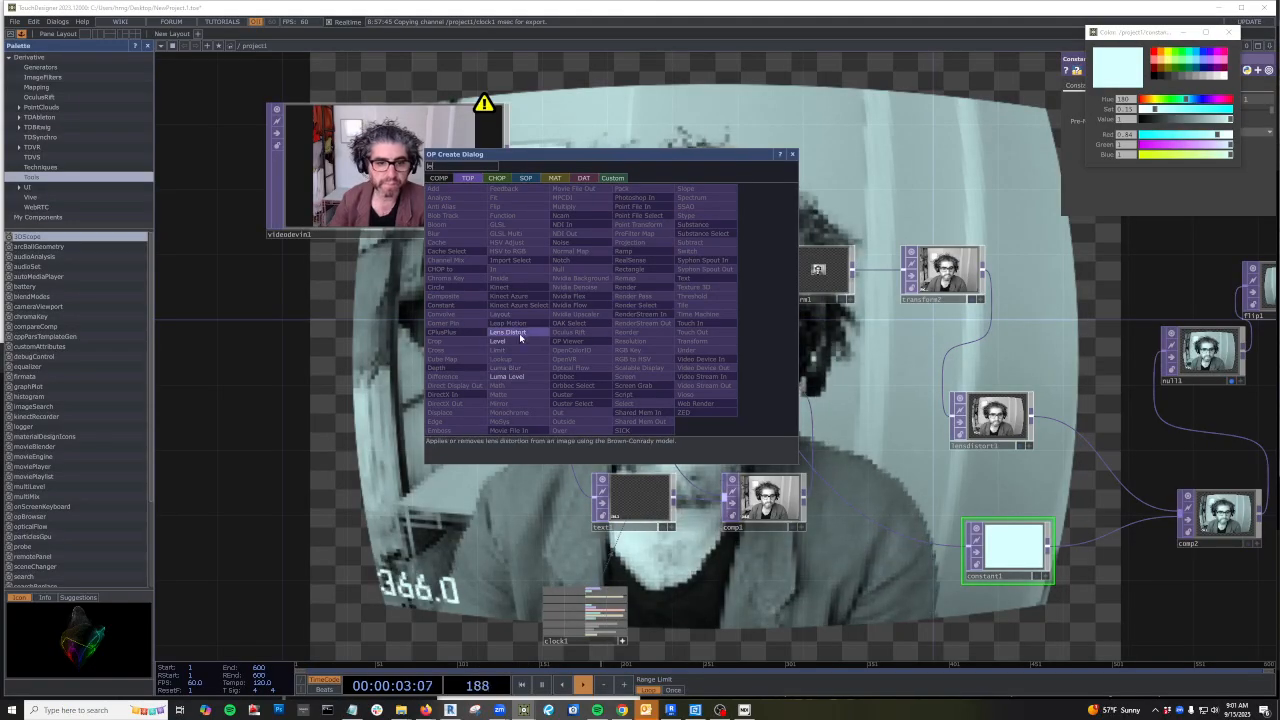
{"action": "left_click", "coordinate": [512, 342]}
{"action": "left_click", "coordinate": [684, 343]}
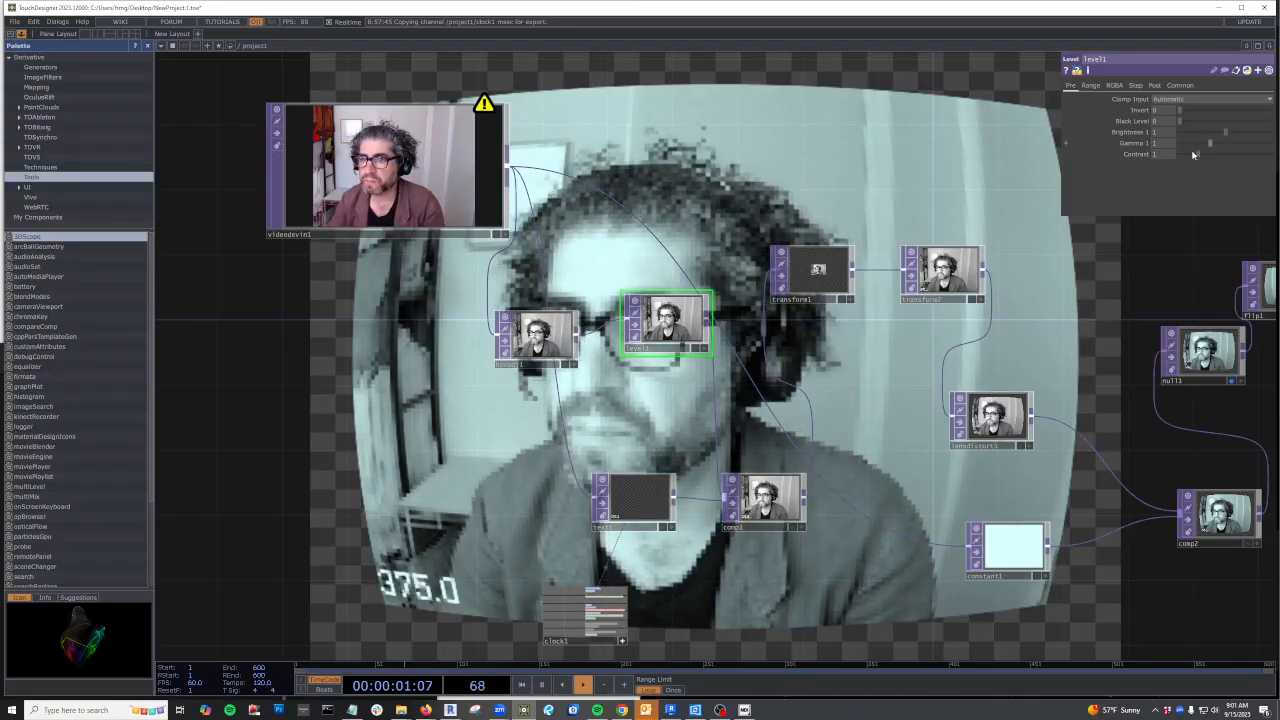
{"action": "mouse_move", "coordinate": [1198, 153]}
{"action": "left_mouse_down"}
{"action": "mouse_move", "coordinate": [1231, 159]}
{"action": "mouse_move", "coordinate": [1213, 161]}
{"action": "left_mouse_up"}
Move the second Composite closer to the Constant, and add a third Composite TOP fed by the second Composite's output
{"action": "left_click", "coordinate": [940, 270]}
{"action": "scroll", "coordinate": [726, 335], "scroll_direction": "down", "scroll_amount": 6}
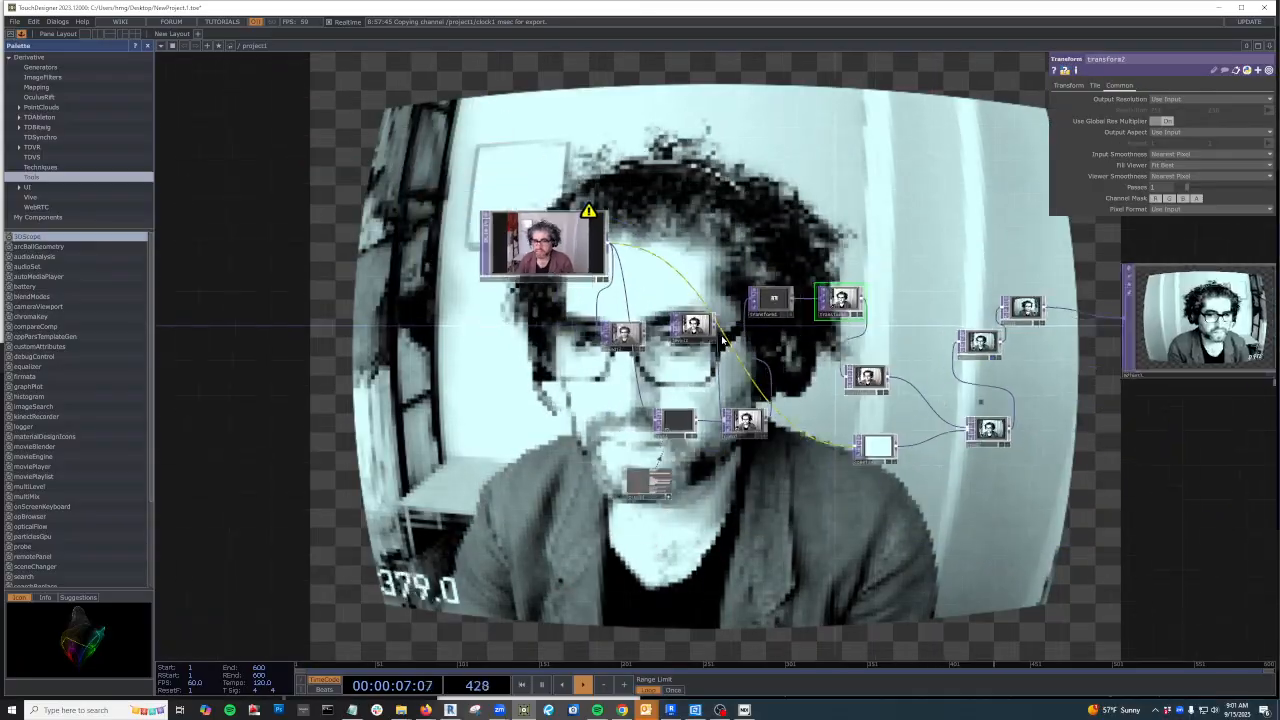
{"action": "scroll", "coordinate": [736, 350], "scroll_direction": "up", "scroll_amount": 8}
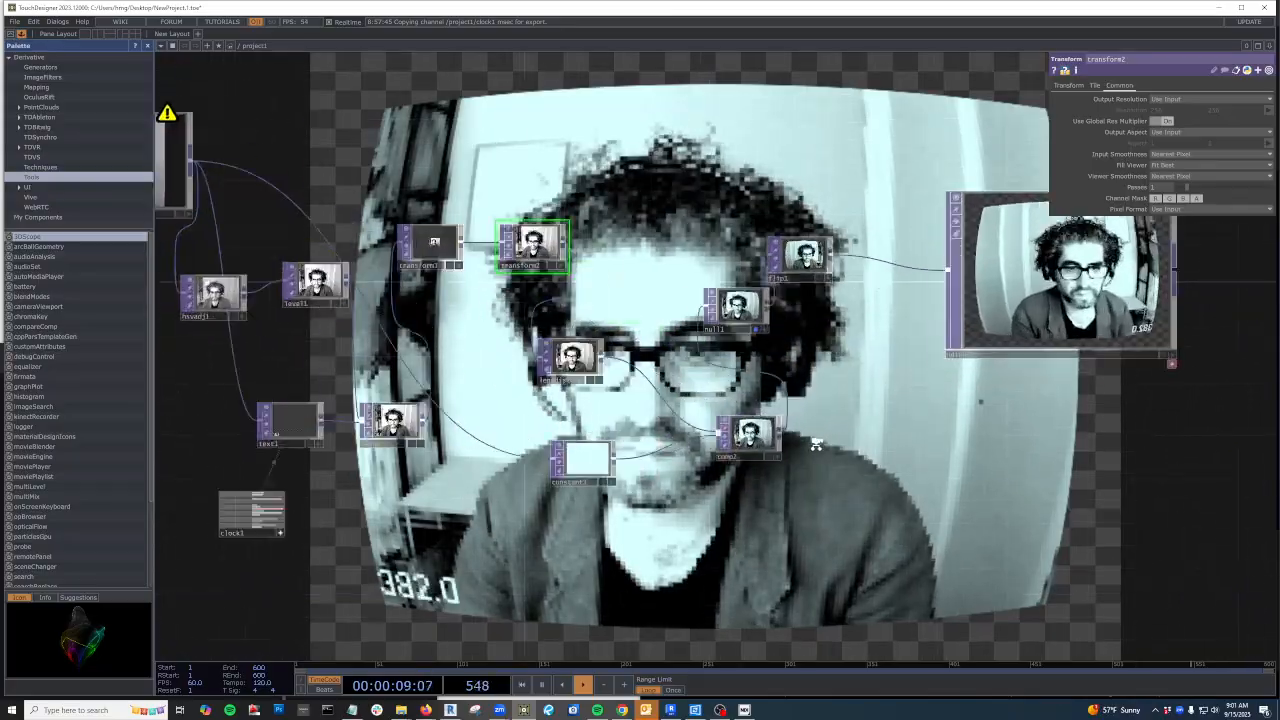
{"action": "left_click_drag", "start_coordinate": [729, 435], "coordinate": [679, 403]}
{"action": "key", "text": "Tab"}
{"action": "type", "text": "co"}
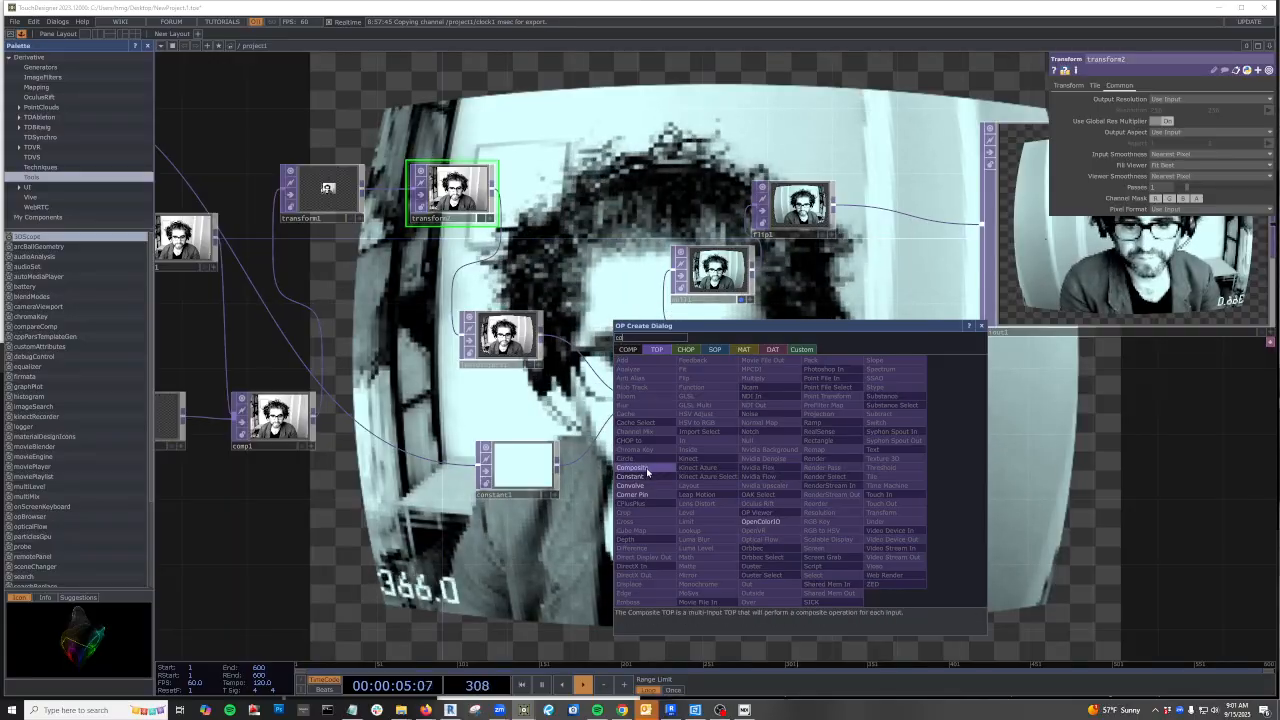
{"action": "left_click", "coordinate": [647, 472]}
{"action": "left_click", "coordinate": [842, 458]}
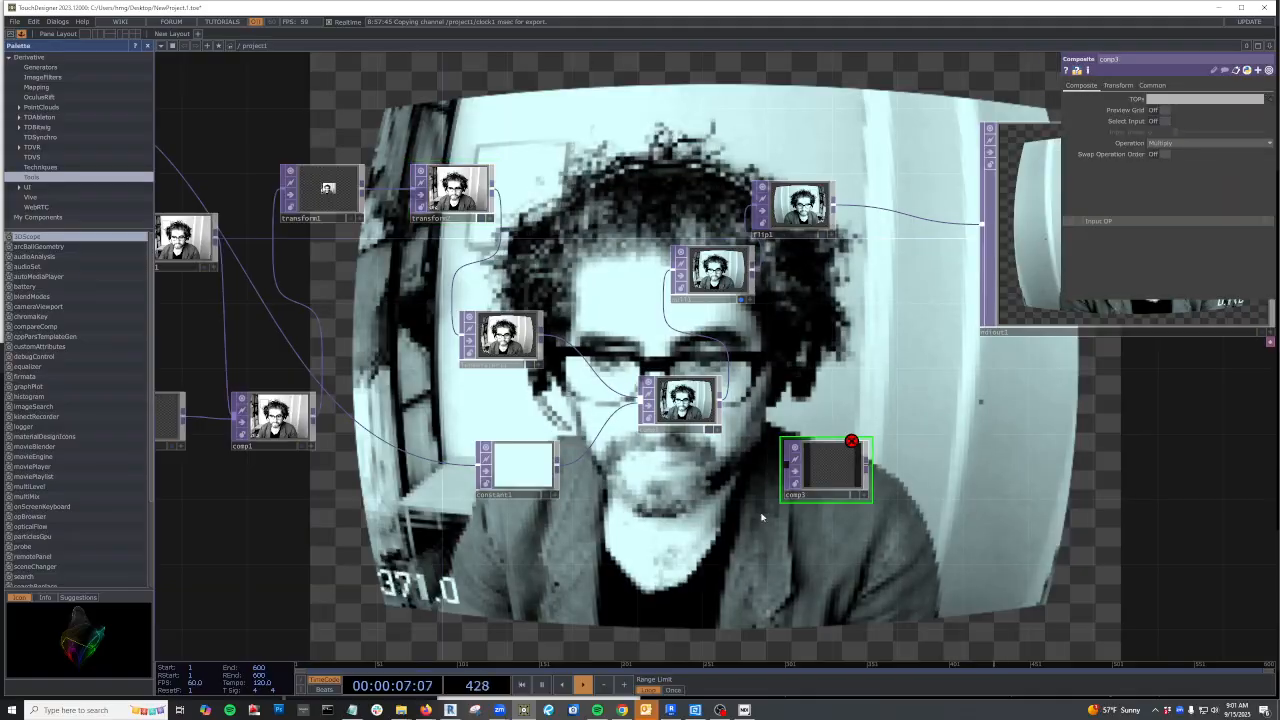
{"action": "left_click", "coordinate": [781, 470]}
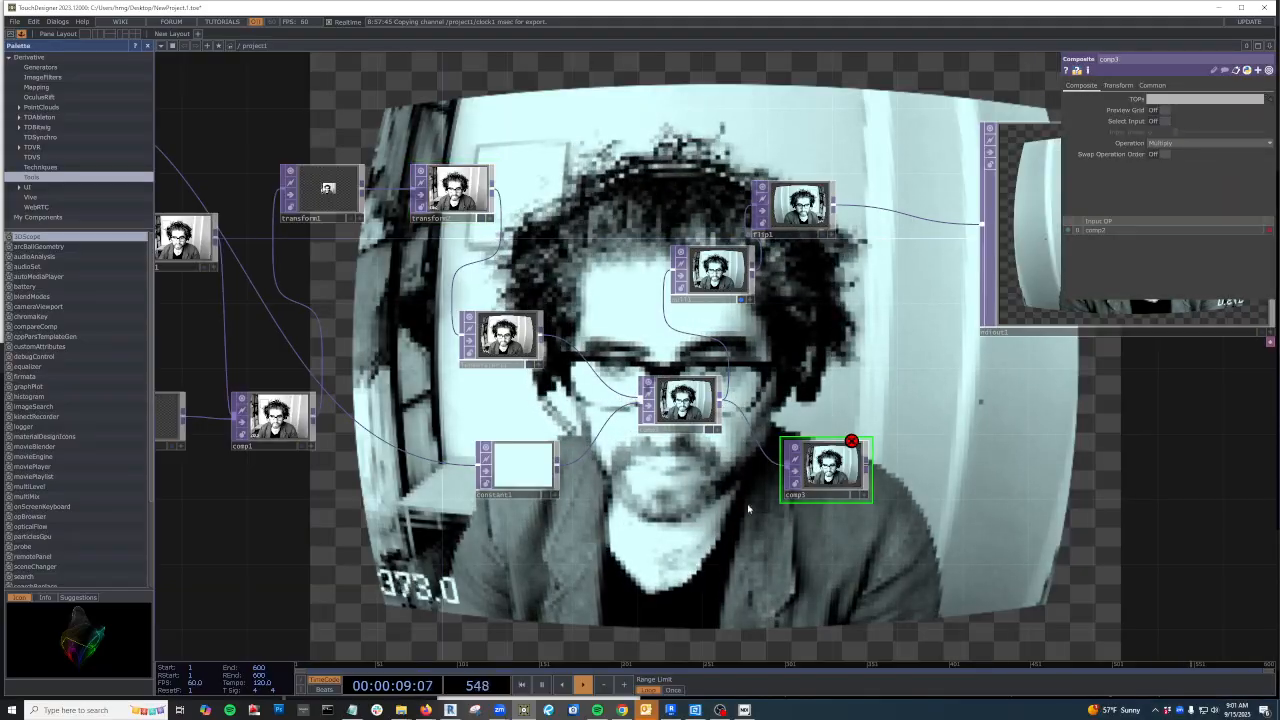
Duplicate the Constant node below the original and set the copy's color to a dark gray with value 0.2
{"action": "scroll", "coordinate": [818, 490], "scroll_direction": "down", "scroll_amount": 3}
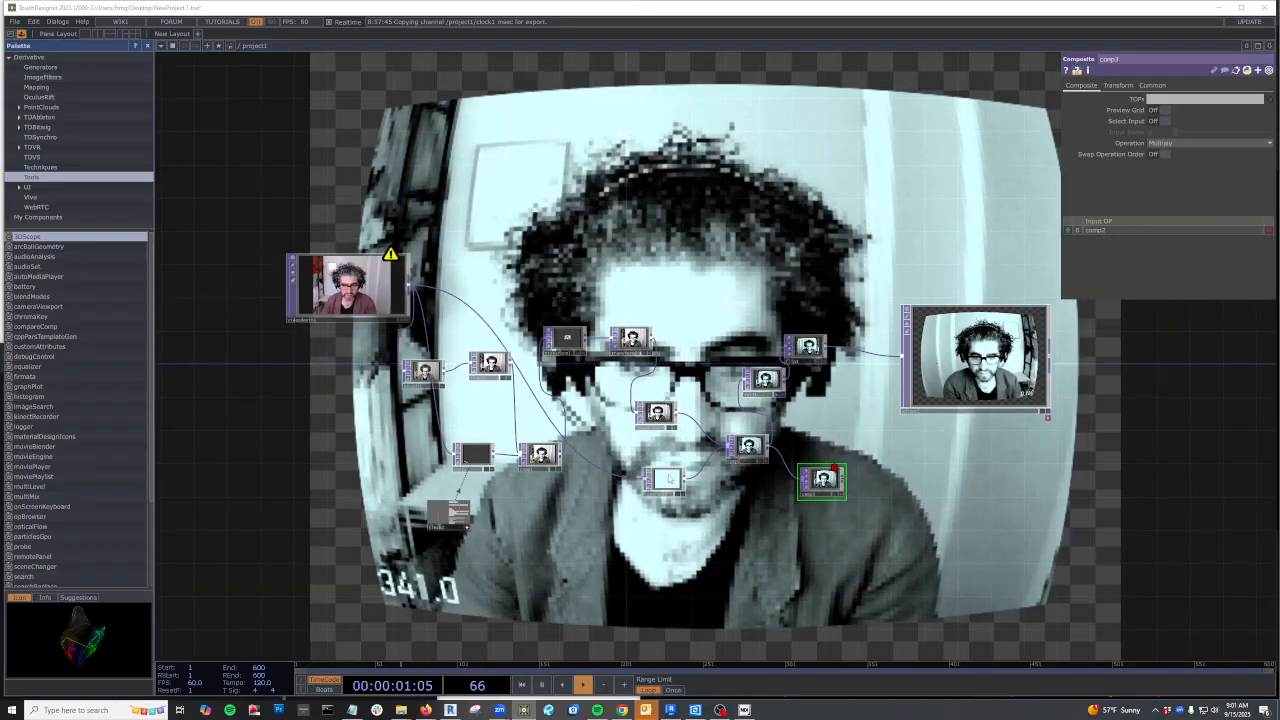
{"action": "left_click", "coordinate": [670, 483]}
{"action": "key", "text": "ctrl+c"}
{"action": "key", "text": "ctrl+v"}
{"action": "left_click", "coordinate": [680, 536]}
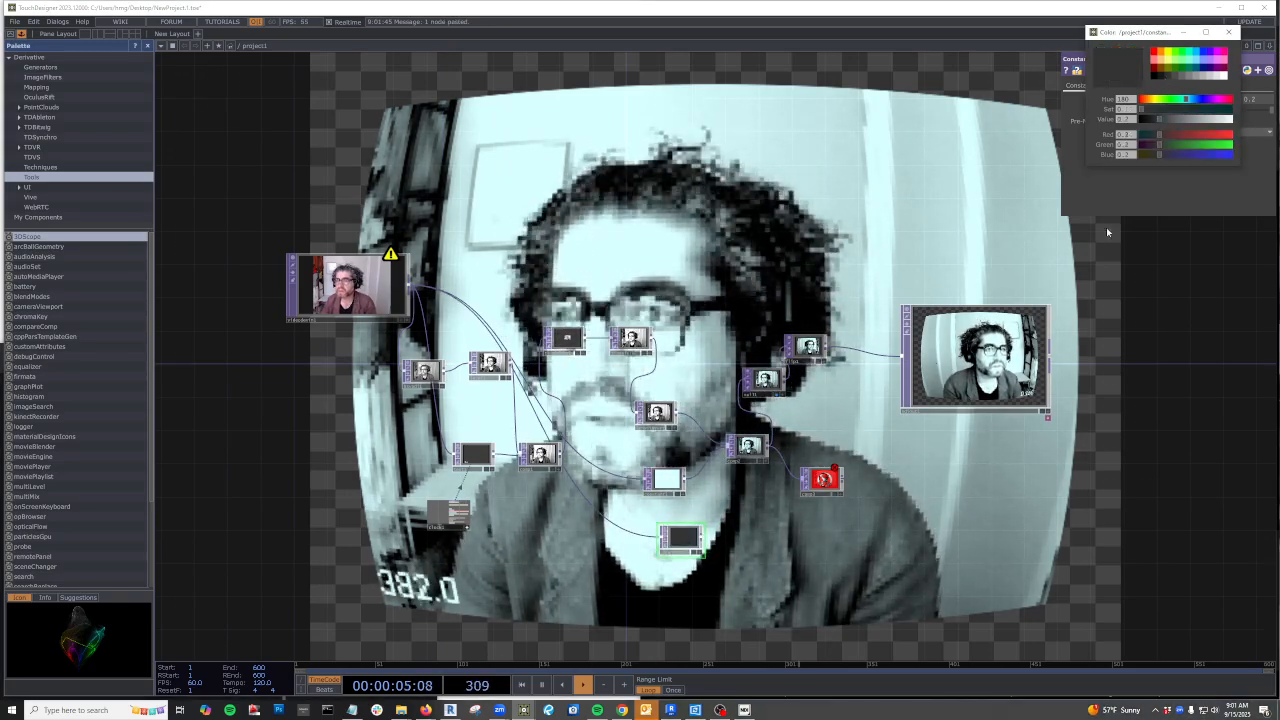
{"action": "left_click", "coordinate": [1166, 78]}
Connect the dark gray Constant to the third Composite as its second input and set the Operation to Atop
{"action": "left_click_drag", "start_coordinate": [704, 538], "coordinate": [818, 481]}
{"action": "left_click", "coordinate": [822, 480]}
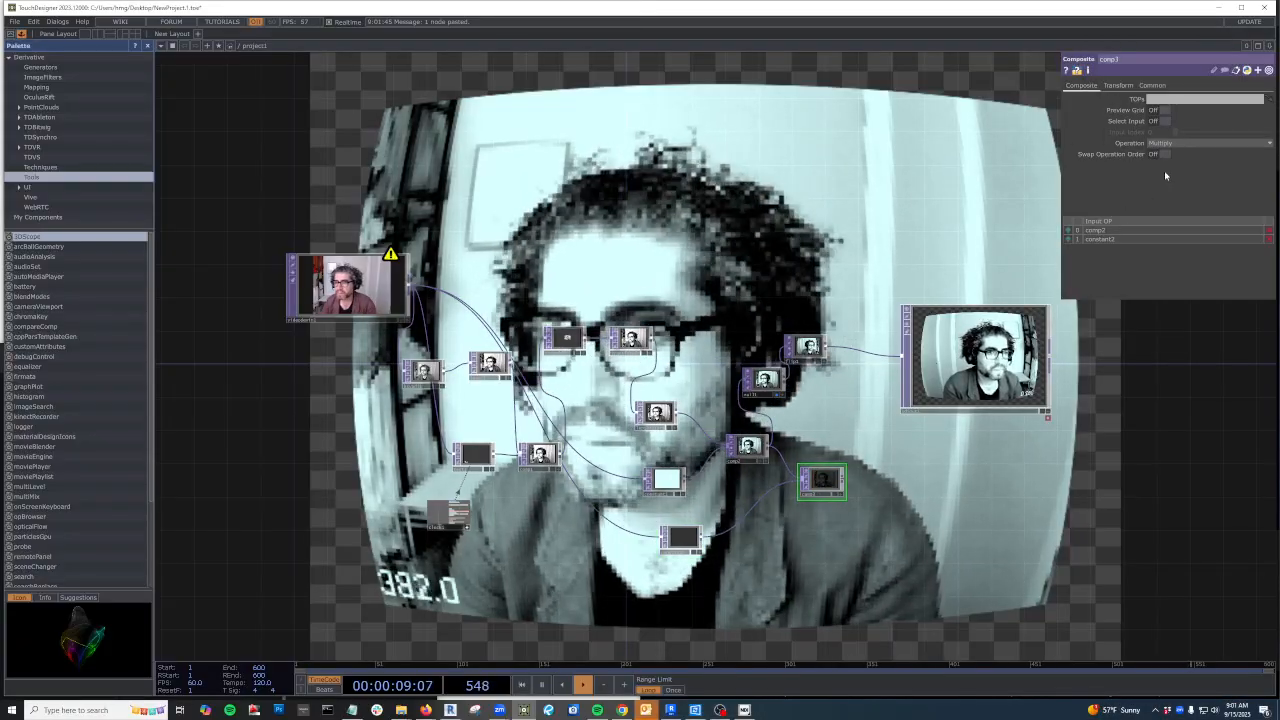
{"action": "left_click", "coordinate": [1183, 143]}
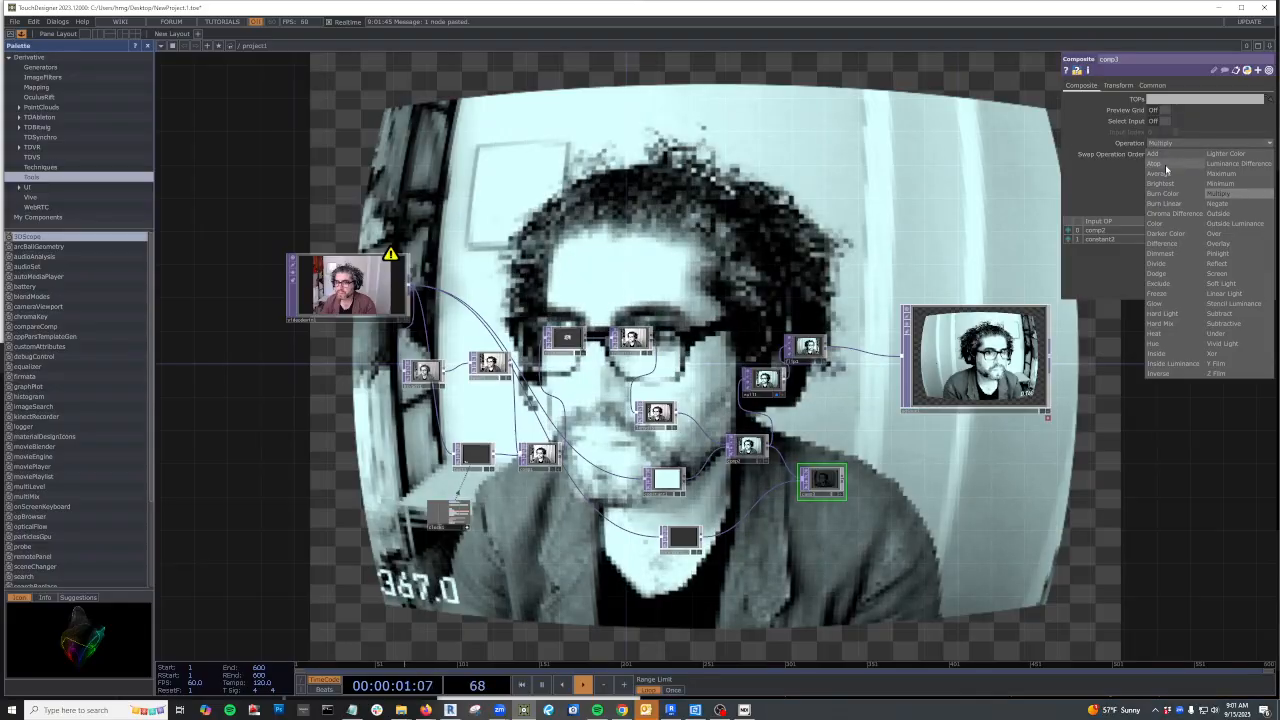
{"action": "left_click", "coordinate": [1166, 169]}
Connect the third Composite's output to the Null in place of the second Composite's output
{"action": "scroll", "coordinate": [818, 500], "scroll_direction": "up", "scroll_amount": 5}
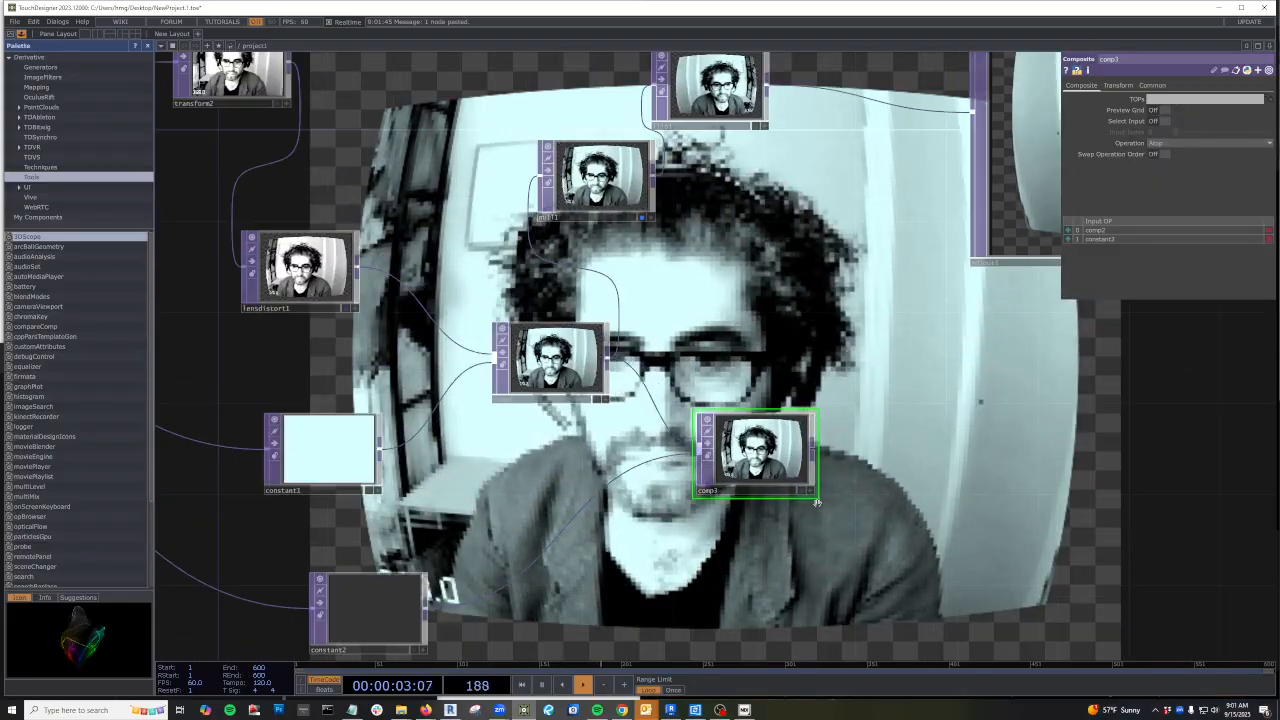
{"action": "scroll", "coordinate": [825, 465], "scroll_direction": "down", "scroll_amount": 1}
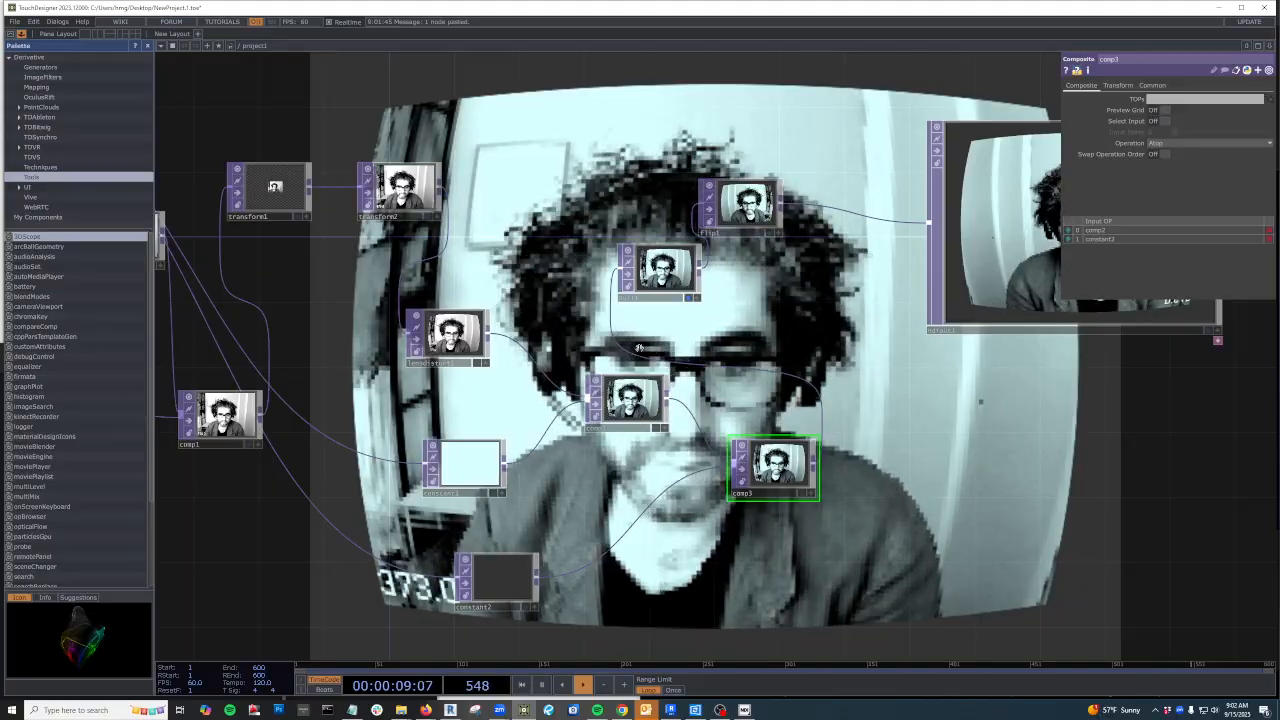
{"action": "scroll", "coordinate": [571, 370], "scroll_direction": "down", "scroll_amount": 5}
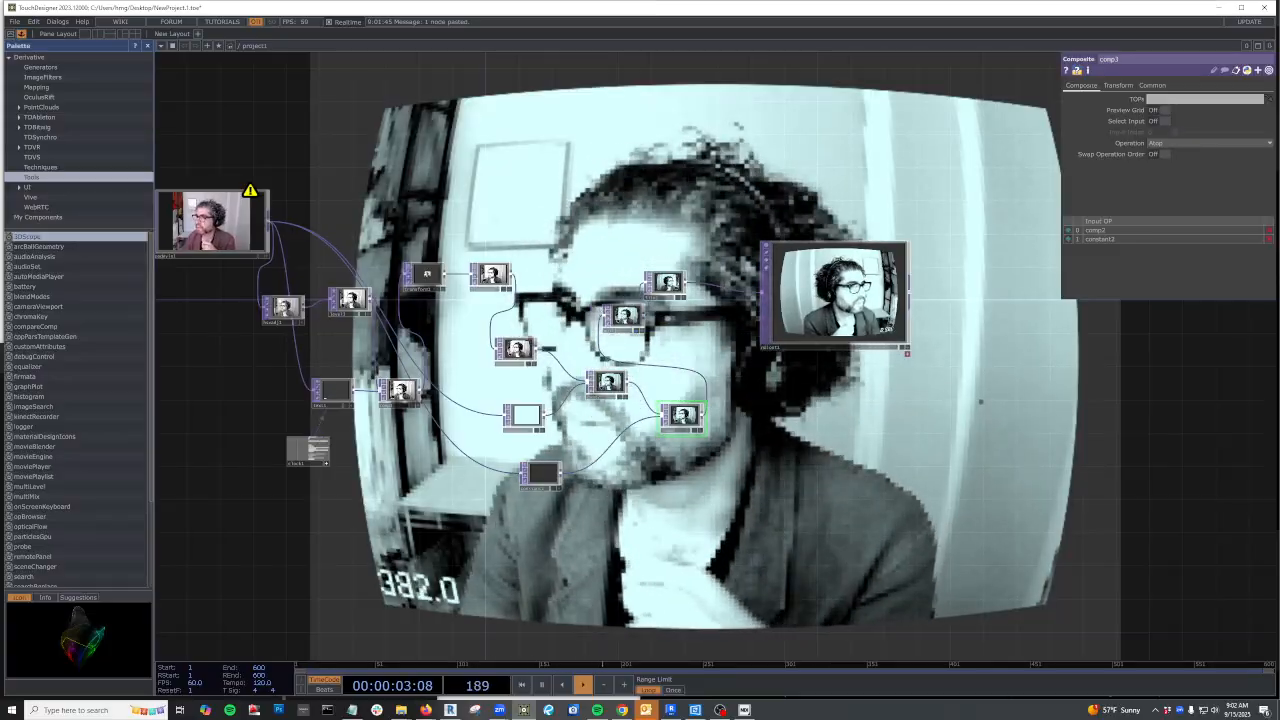
{"action": "mouse_move", "coordinate": [1279, 110]}
{"action": "left_mouse_down"}
{"action": "mouse_move", "coordinate": [631, 115]}
{"action": "mouse_move", "coordinate": [768, 136]}
{"action": "mouse_move", "coordinate": [1279, 126]}
{"action": "left_mouse_up"}
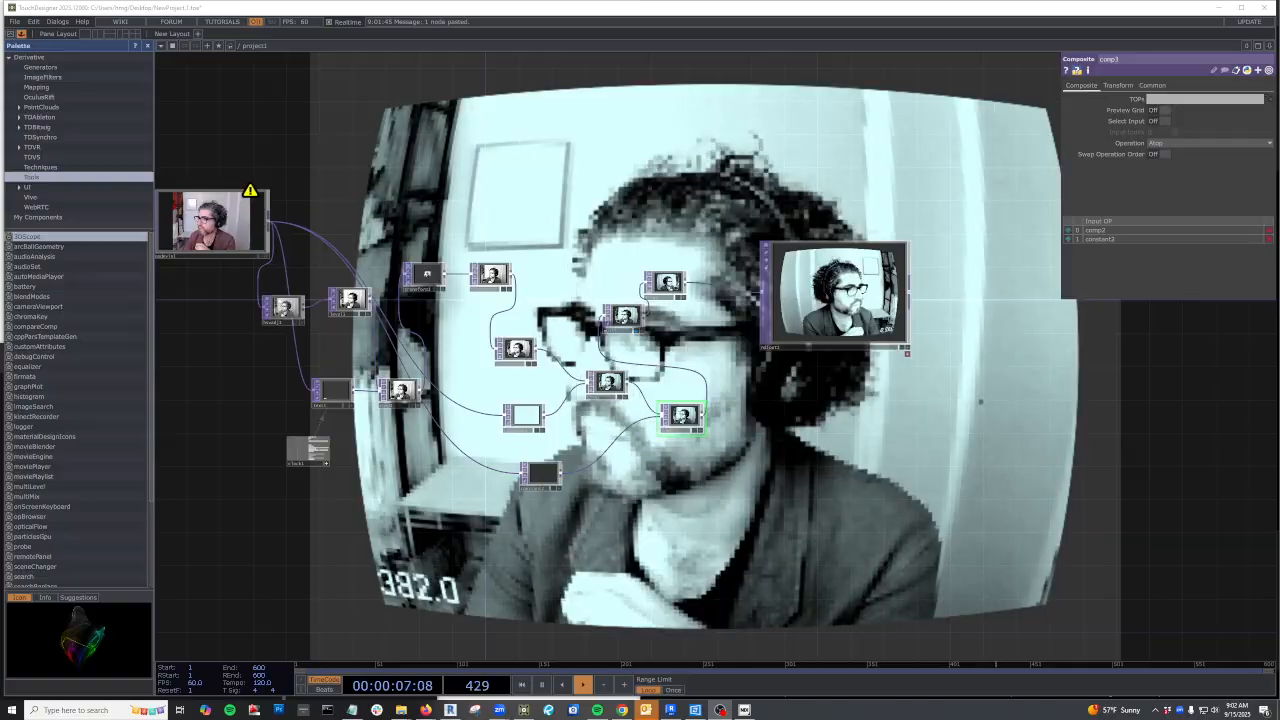
Switch to the Zoom meeting and turn its video off and back on
{"action": "mouse_move", "coordinate": [499, 709]}
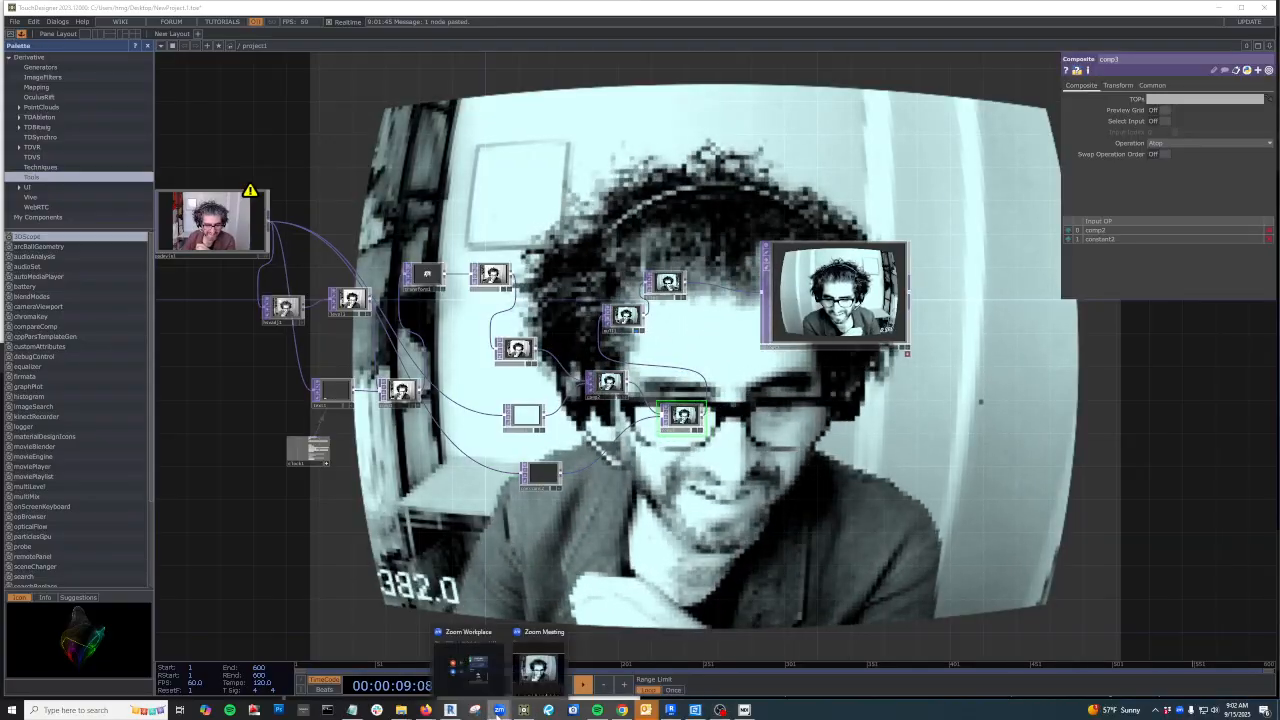
{"action": "left_click", "coordinate": [530, 655]}
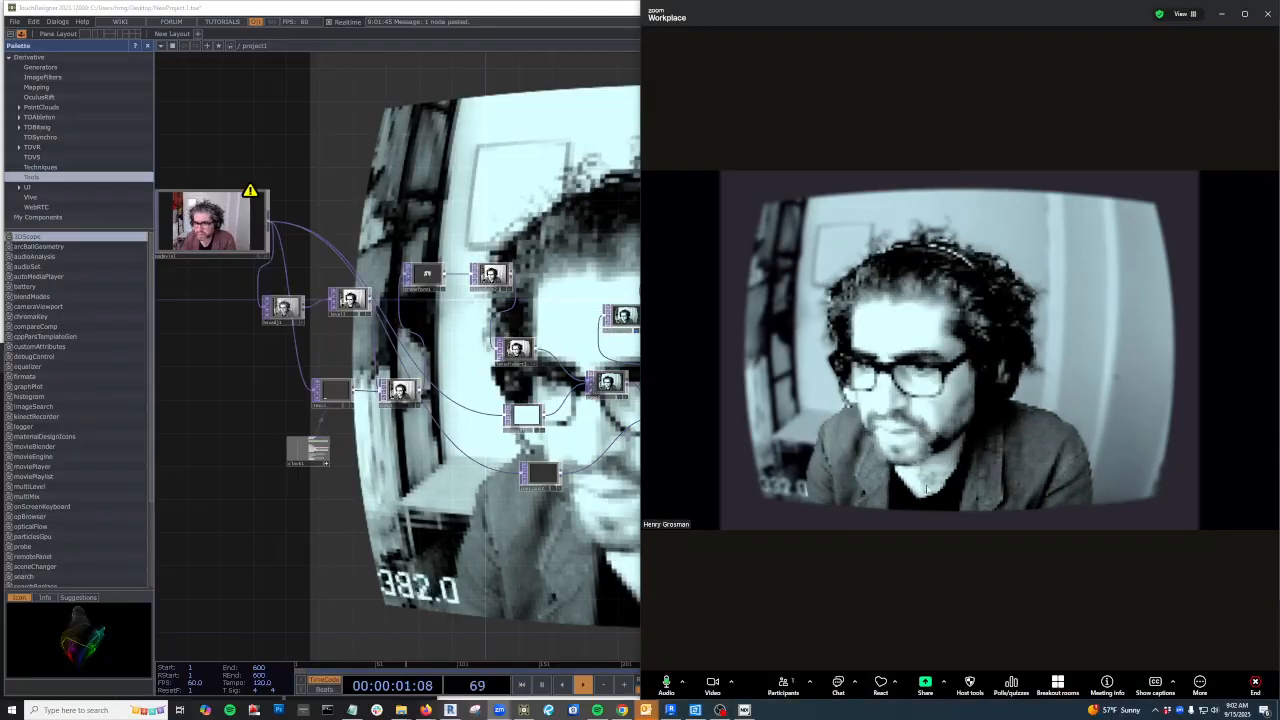
{"action": "left_click", "coordinate": [716, 684]}
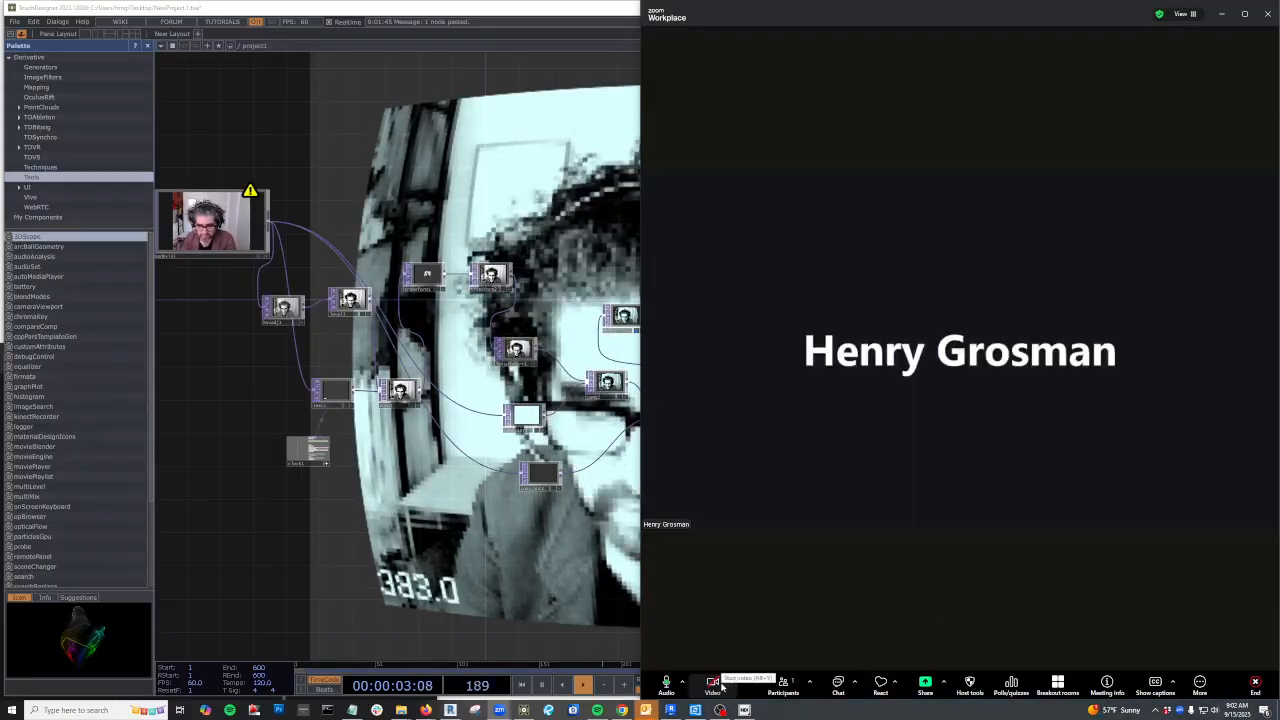
{"action": "left_click", "coordinate": [728, 691]}
Turn off Portrait lighting in Zoom's video settings, close the settings, and move the meeting window off the TouchDesigner network
{"action": "left_click", "coordinate": [740, 681]}
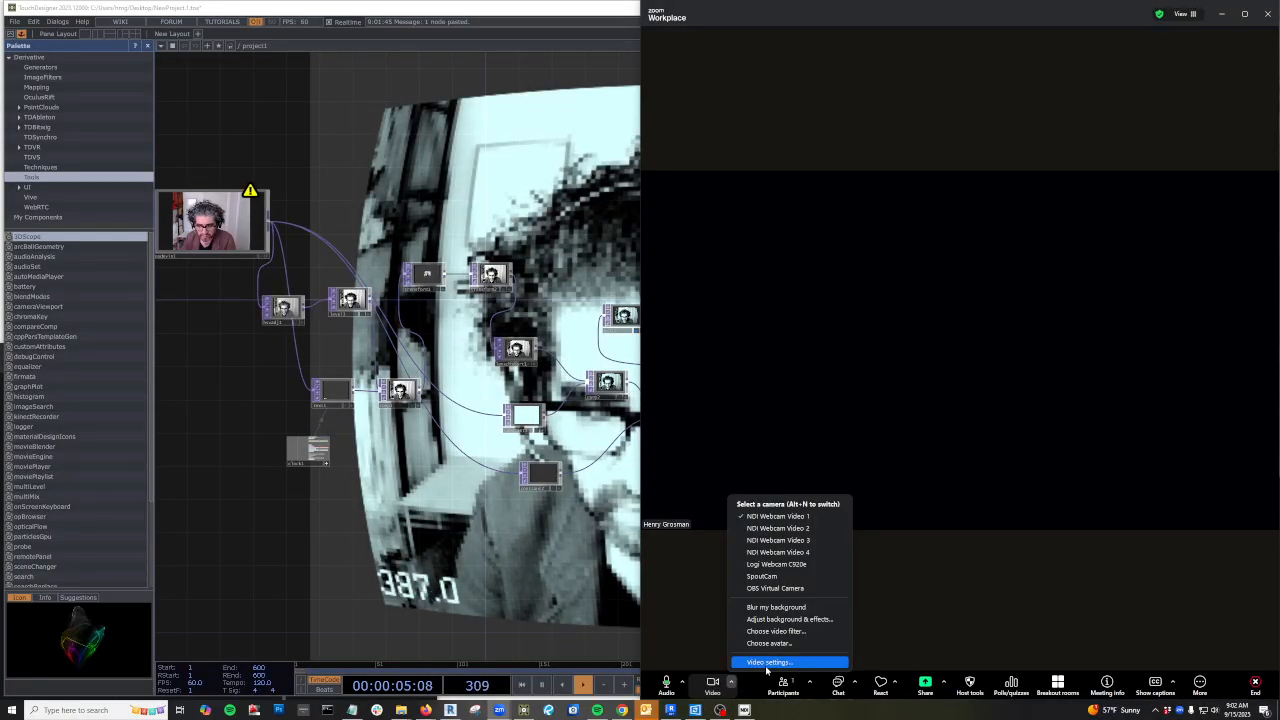
{"action": "left_click", "coordinate": [767, 662]}
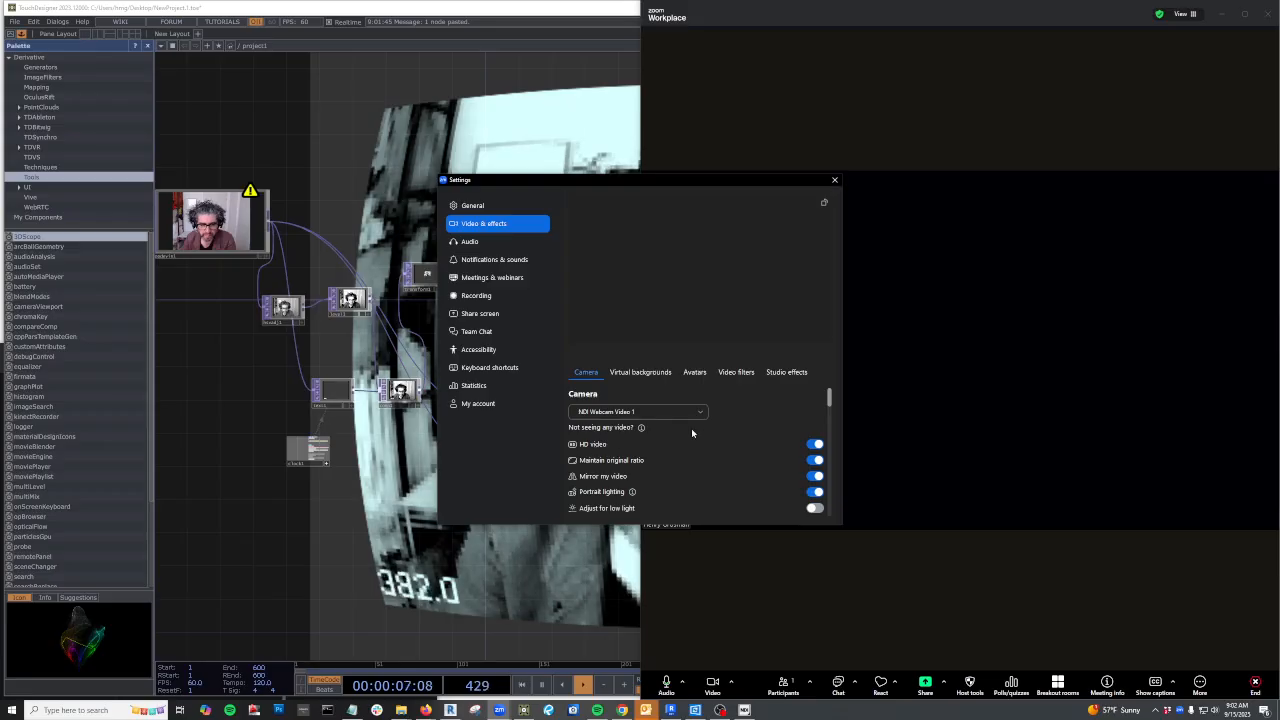
{"action": "scroll", "coordinate": [756, 421], "scroll_direction": "down", "scroll_amount": 3}
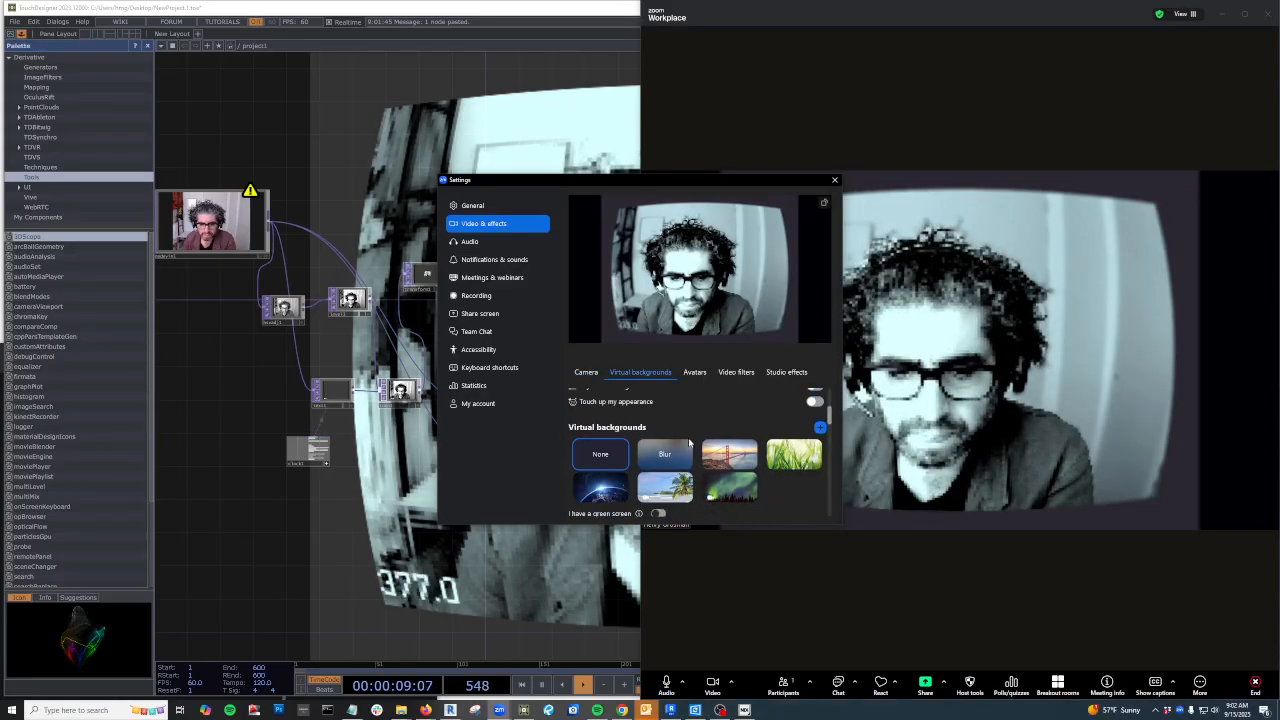
{"action": "scroll", "coordinate": [680, 465], "scroll_direction": "up", "scroll_amount": 1}
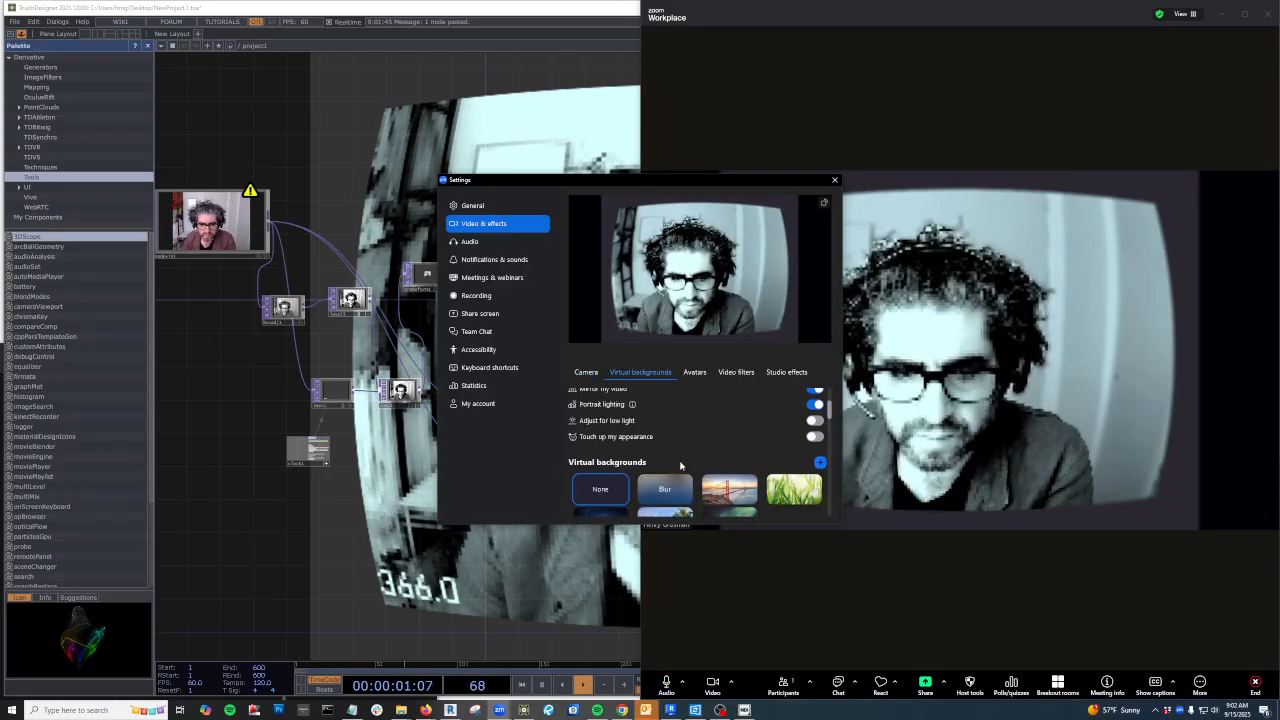
{"action": "scroll", "coordinate": [619, 471], "scroll_direction": "up", "scroll_amount": 1}
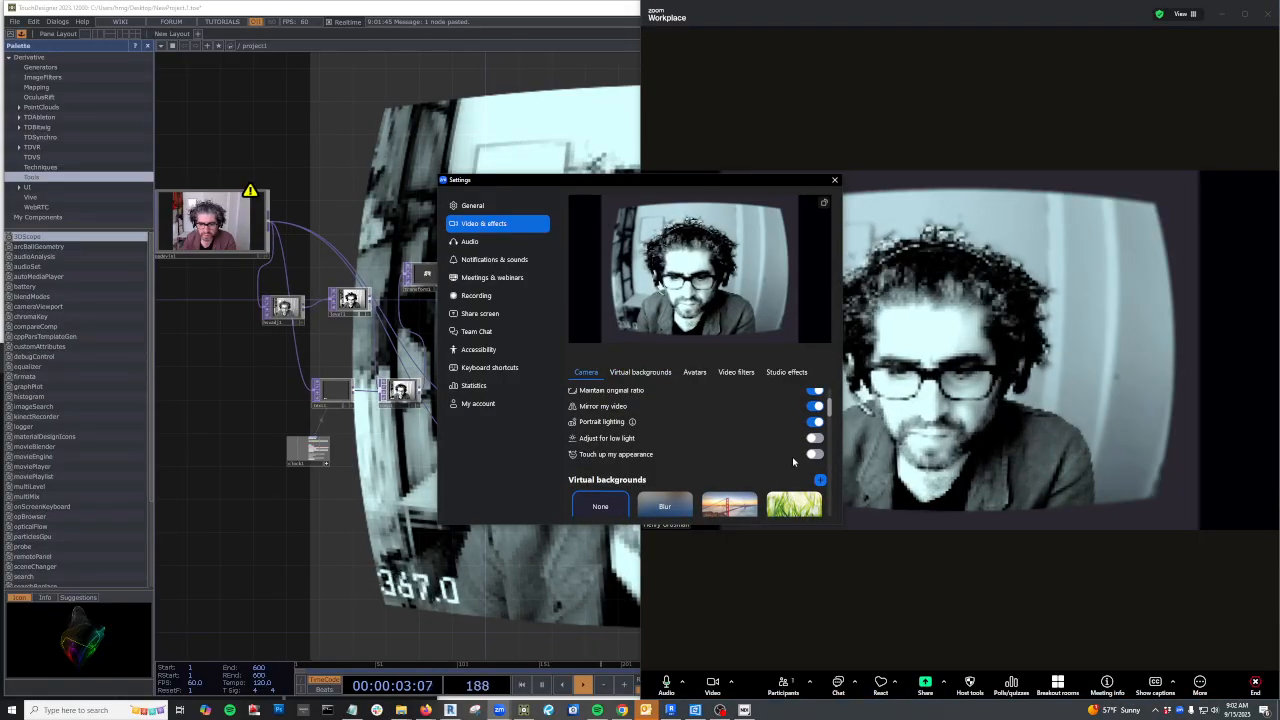
{"action": "scroll", "coordinate": [780, 463], "scroll_direction": "up", "scroll_amount": 1}
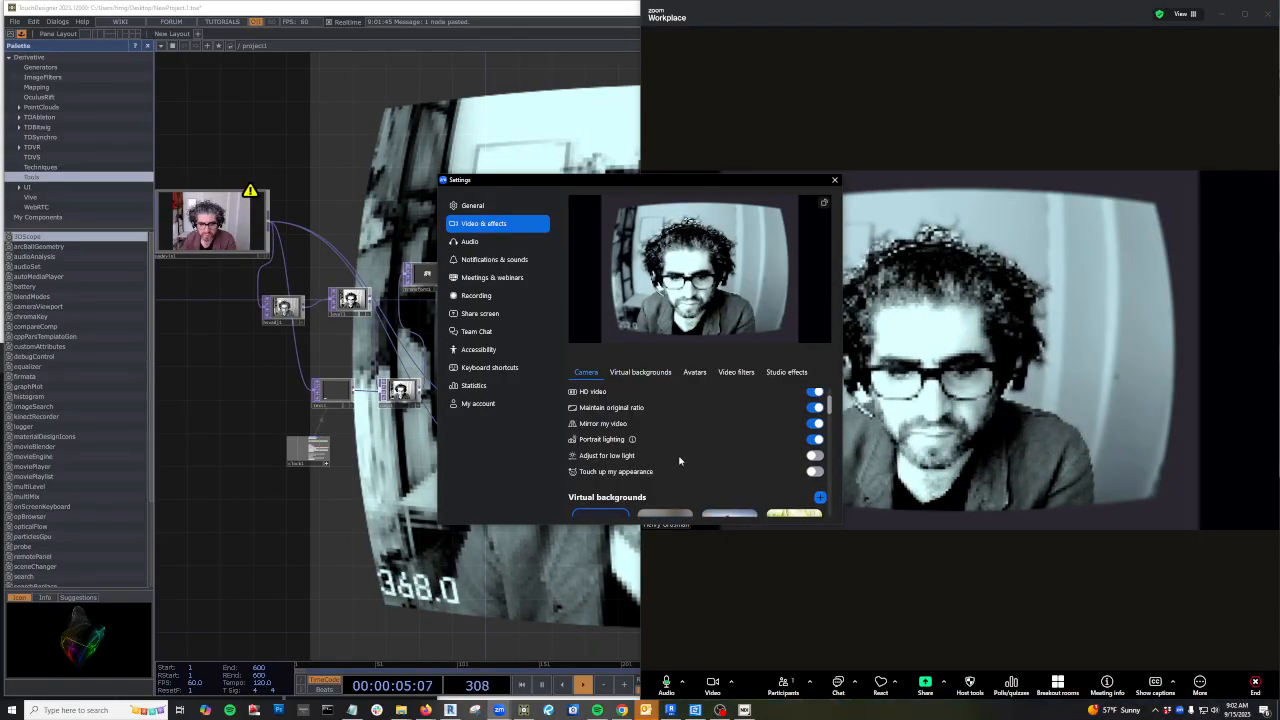
{"action": "left_click", "coordinate": [815, 440]}
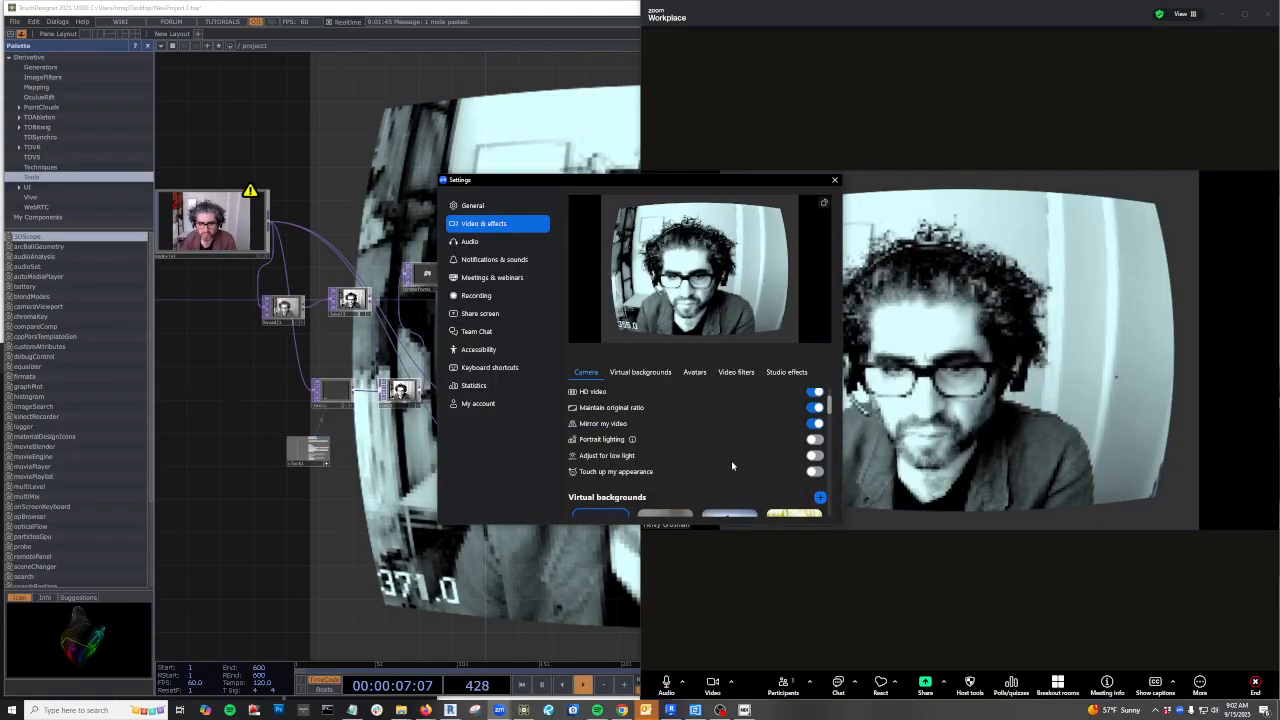
{"action": "left_click", "coordinate": [835, 182]}
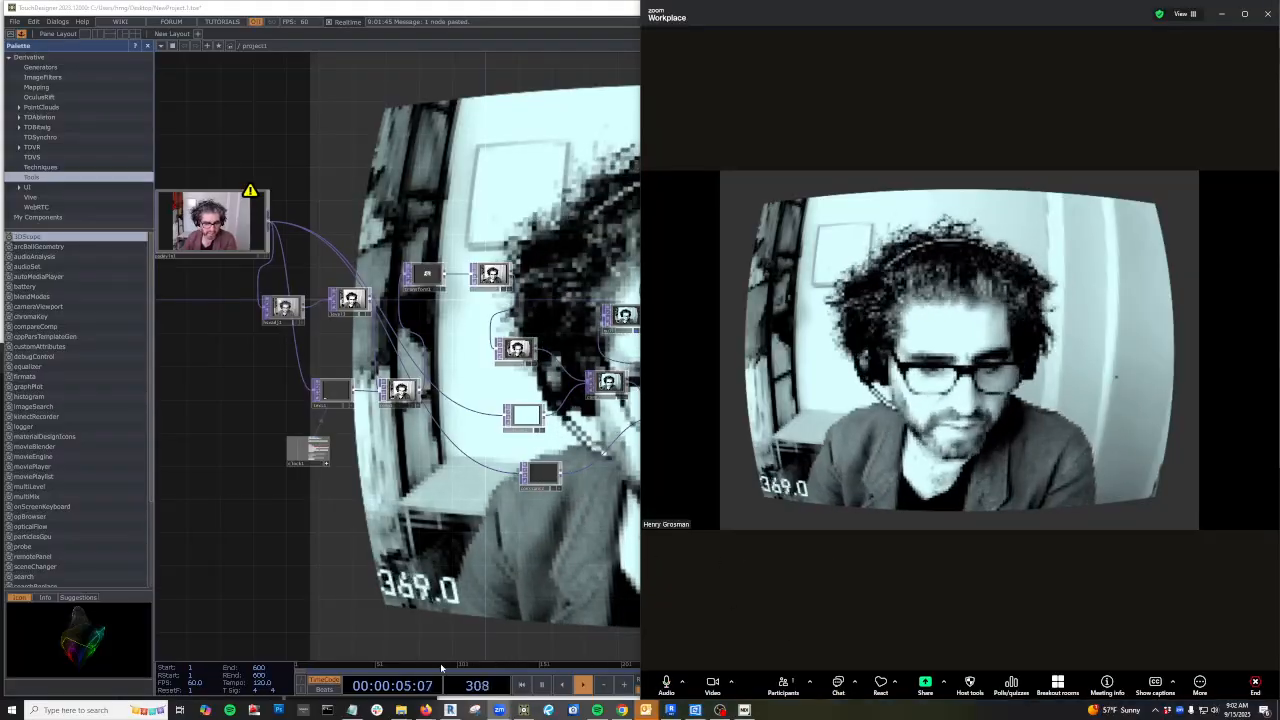
{"action": "left_click_drag", "start_coordinate": [748, 17], "coordinate": [1279, 72]}
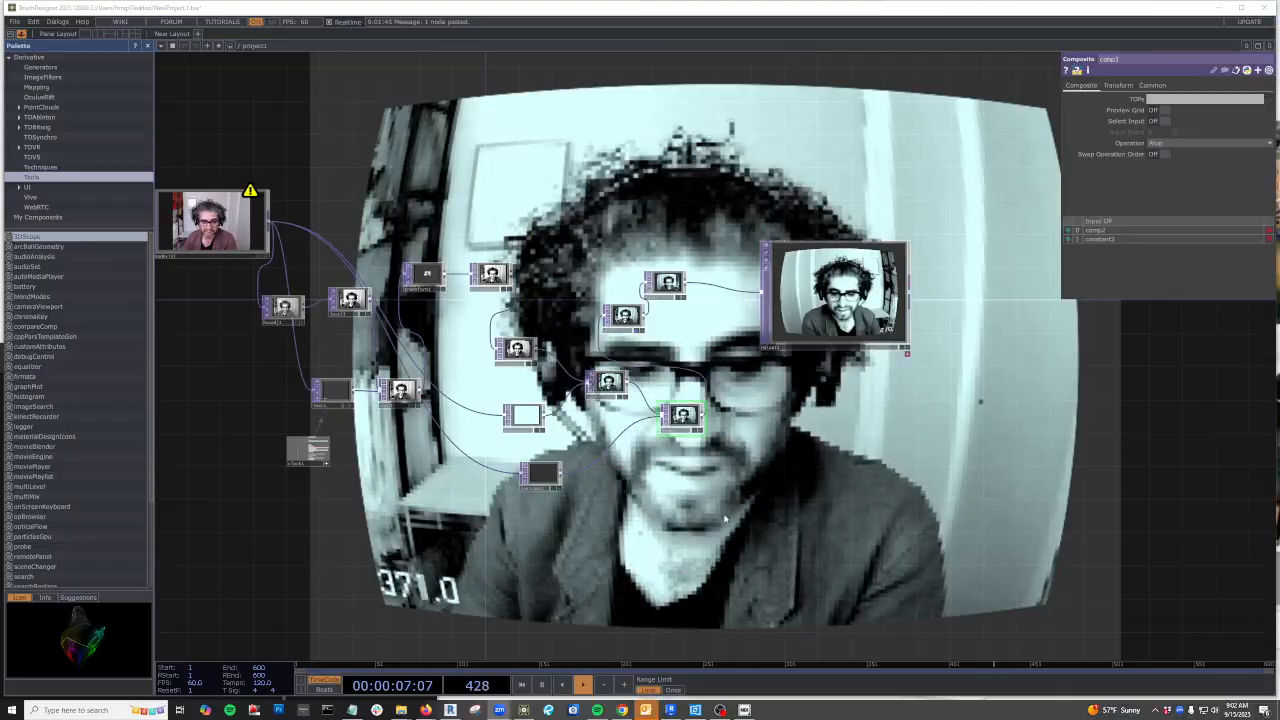